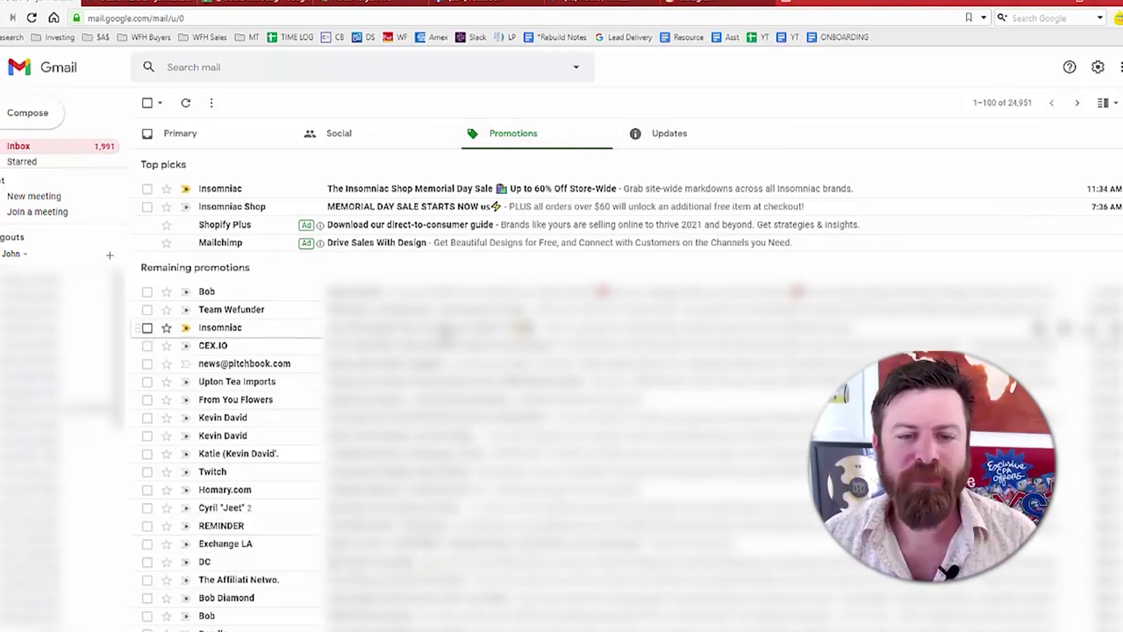
- Open the PitchBook daily newsletter email in the Promotions tab
click(395, 366)
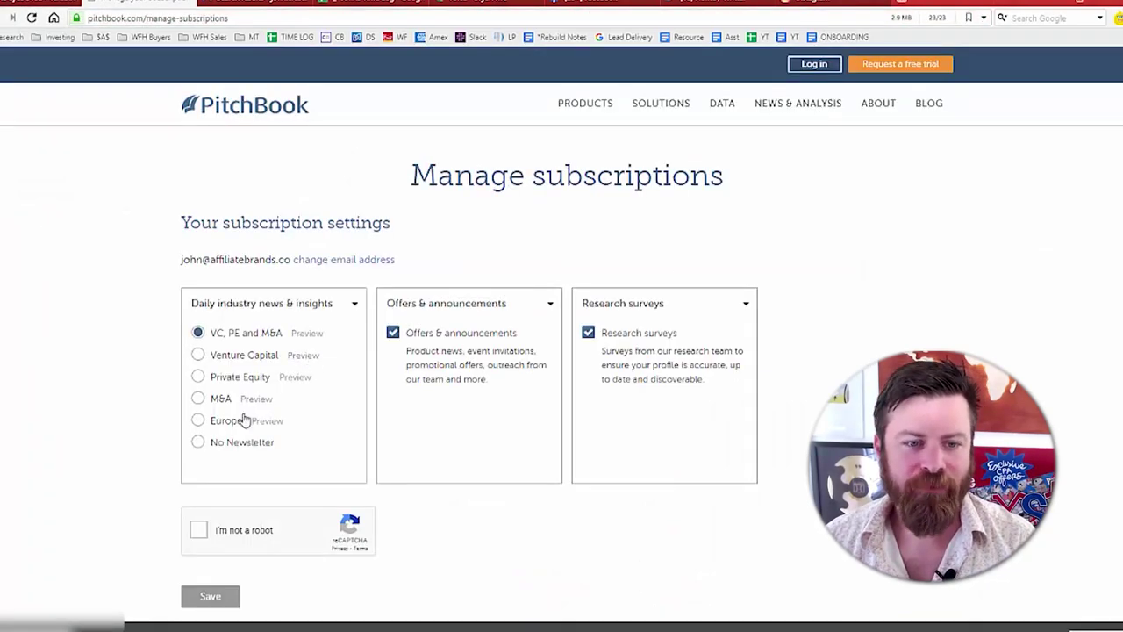
- Select No Newsletter and untick the Offers and Research surveys options
click(199, 442)
click(199, 530)
click(203, 602)
click(393, 332)
- Pass the I'm not a robot check, unsubscribe, and return to Gmail's next promotional email
click(588, 332)
click(199, 530)
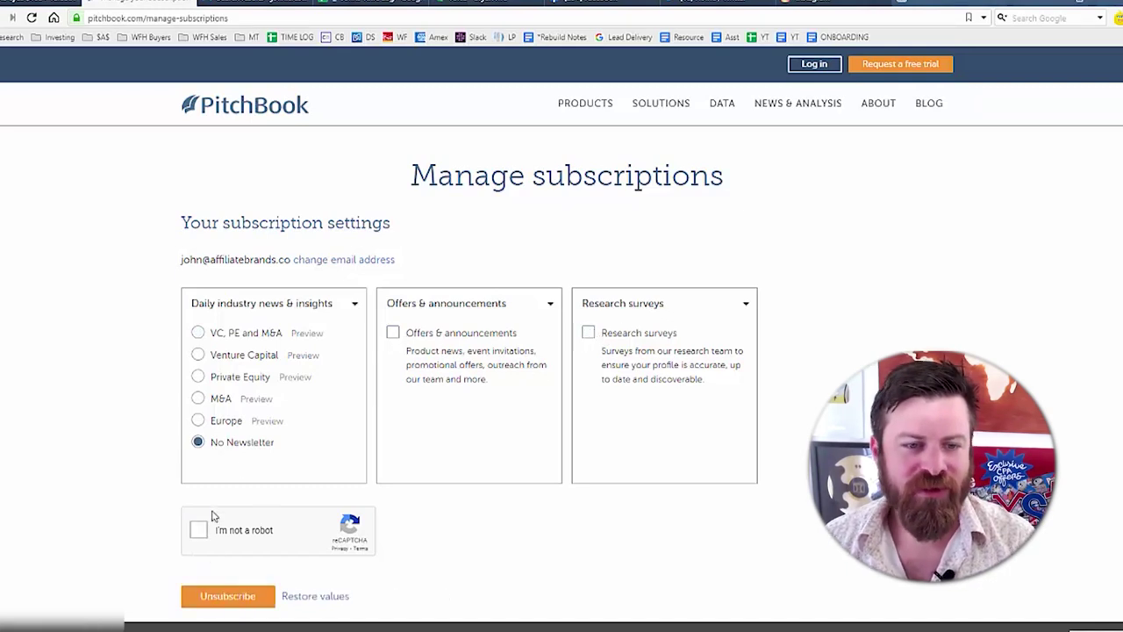
click(252, 605)
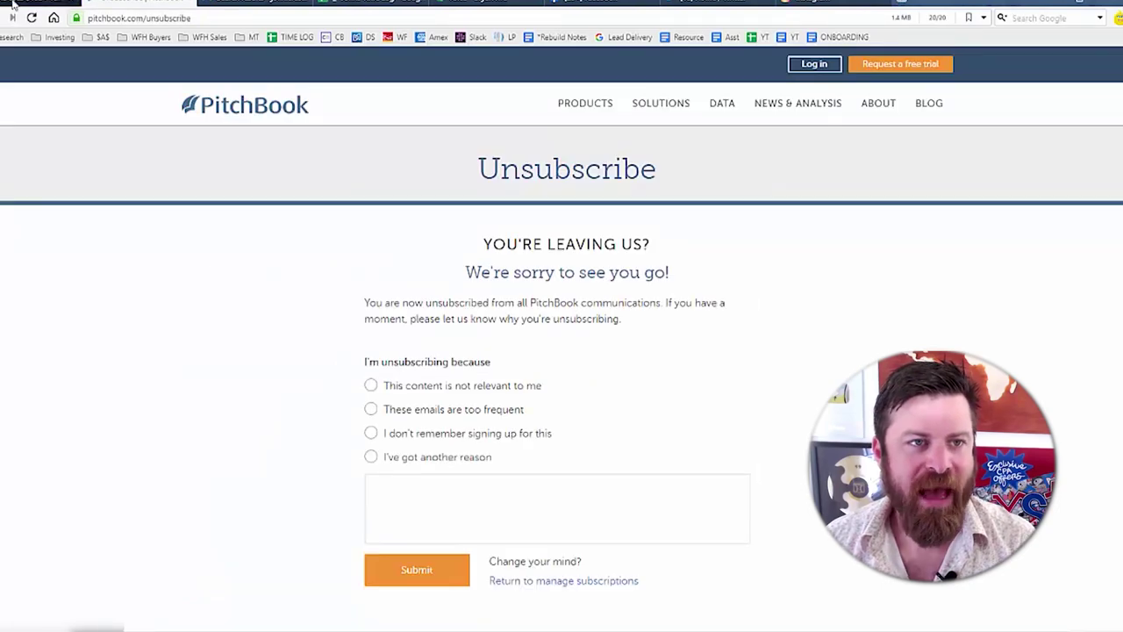
click(29, 4)
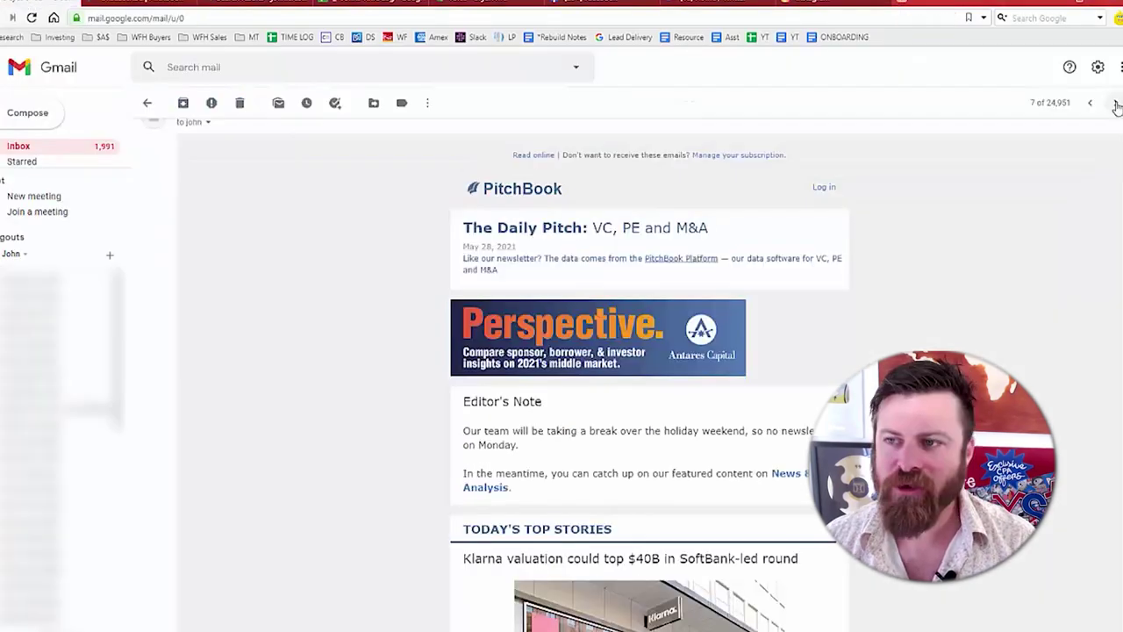
click(1116, 102)
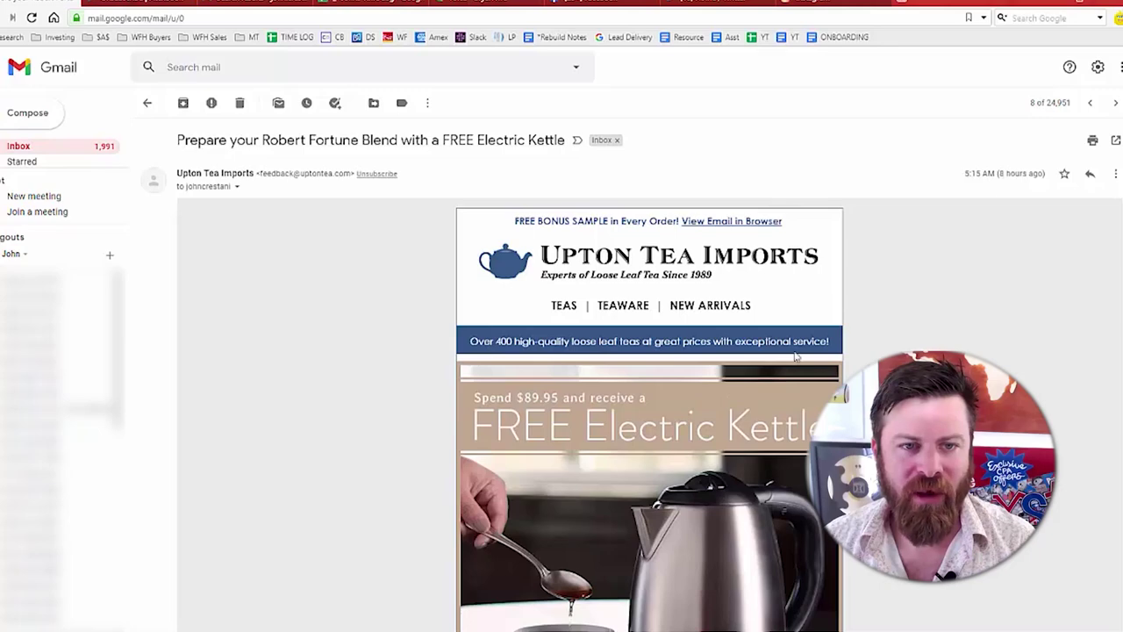
- Unsubscribe from Upton Tea Imports, moving it to spam, and from From You Flowers
click(377, 173)
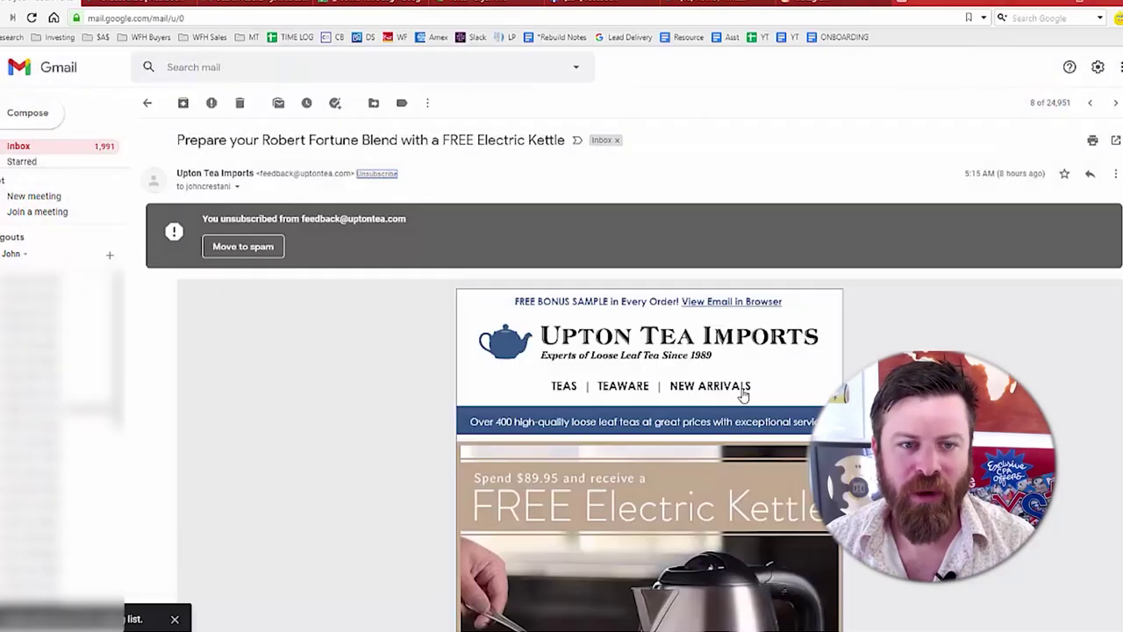
click(254, 250)
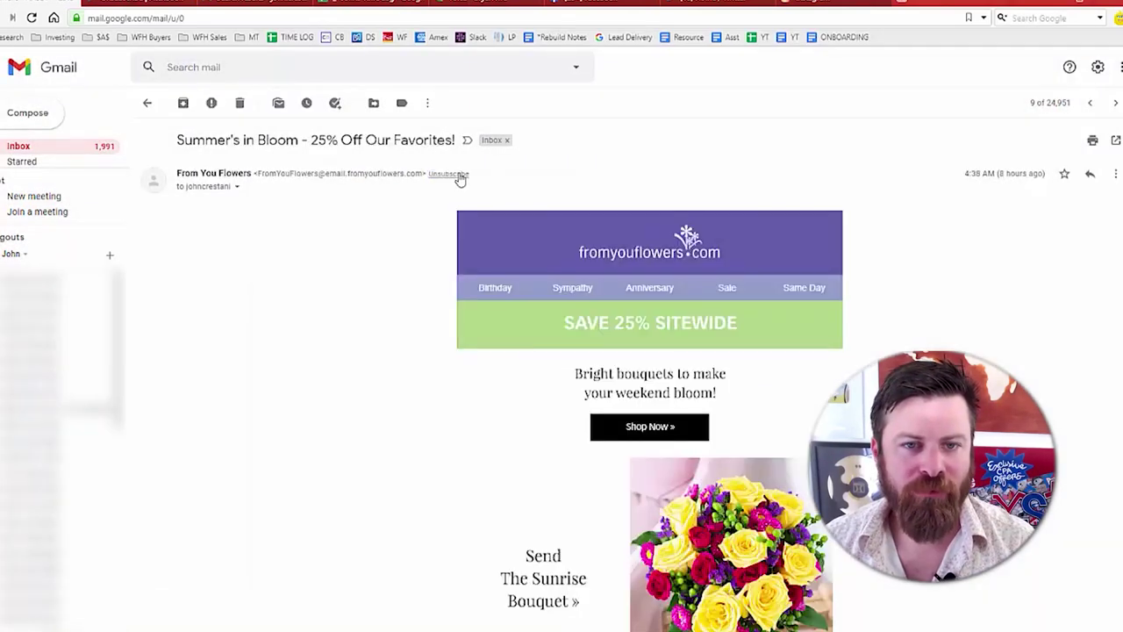
click(458, 175)
click(689, 389)
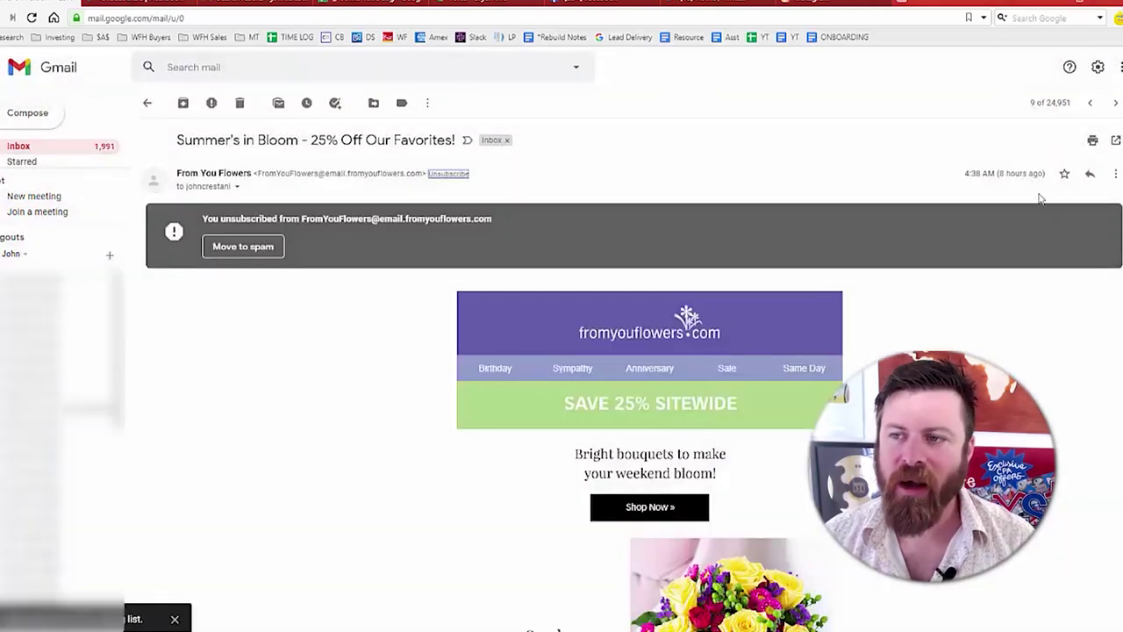
- Unsubscribe from the Amazon cheatsheet sender and follow the next promo's unsubscribe link
click(1116, 103)
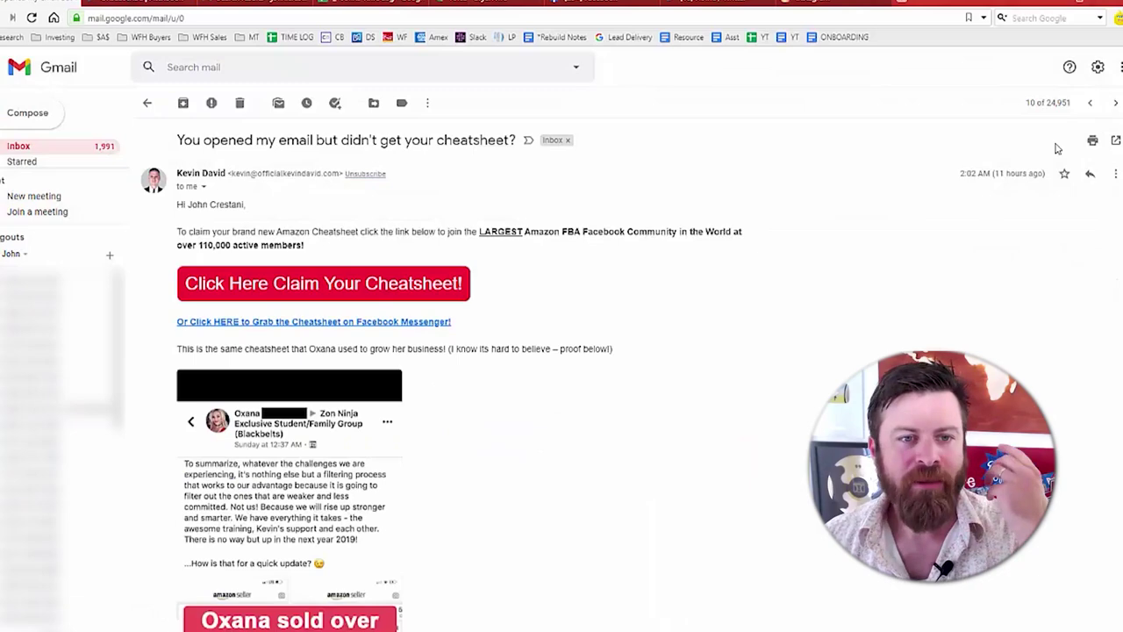
click(366, 174)
click(687, 384)
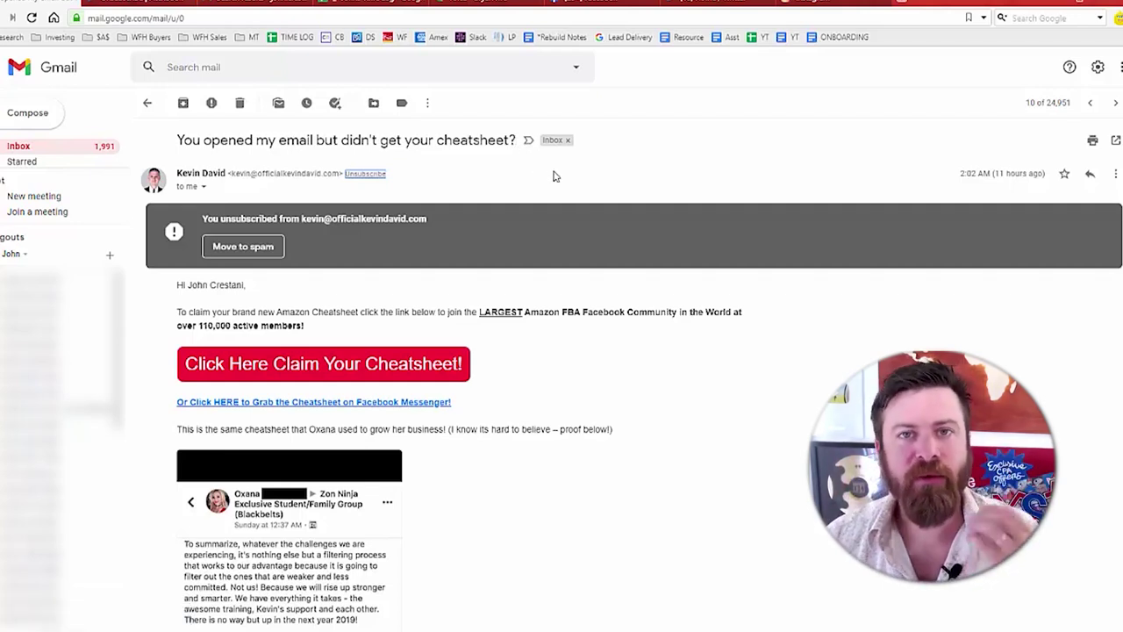
click(1115, 103)
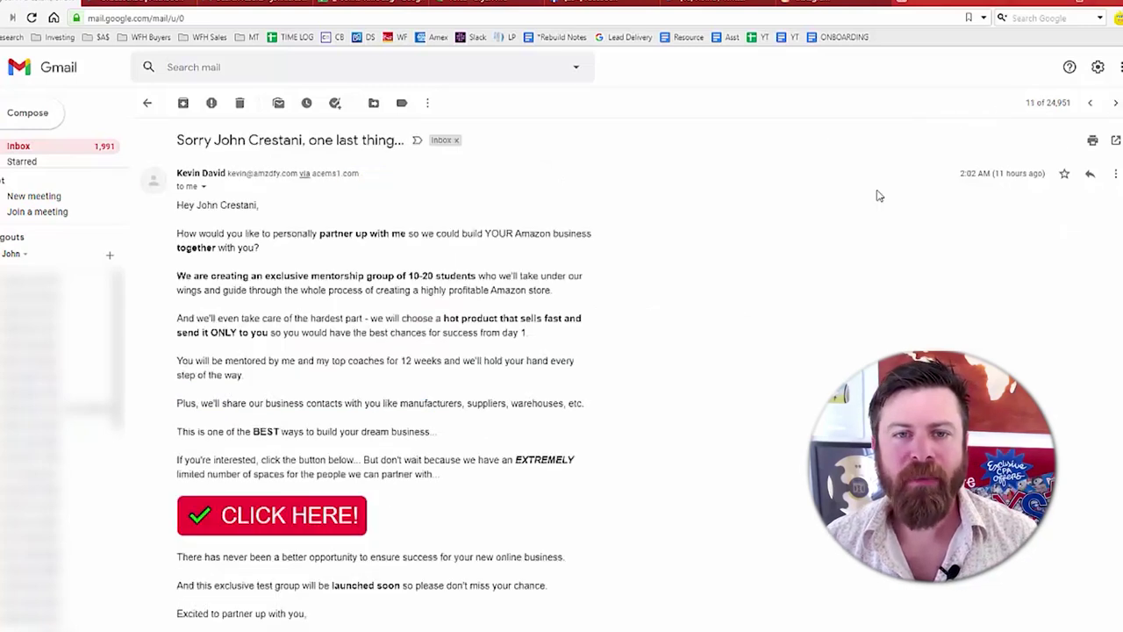
click(271, 515)
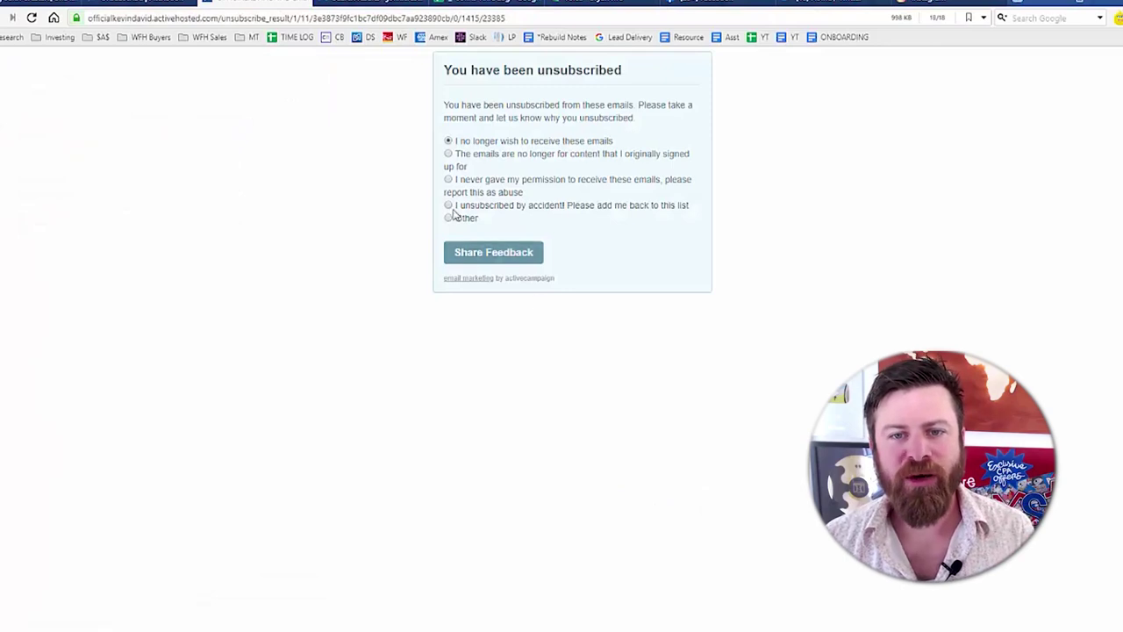
- Submit Other as the unsubscribe reason, then start typing a sample first name in Notepad
click(448, 219)
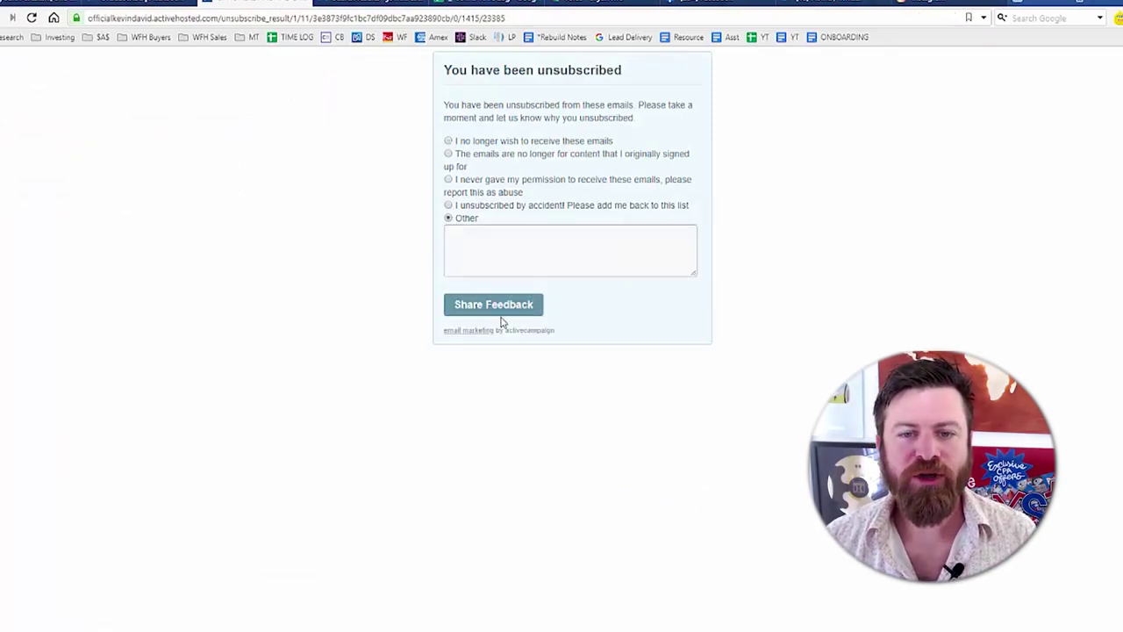
click(494, 307)
click(178, 2)
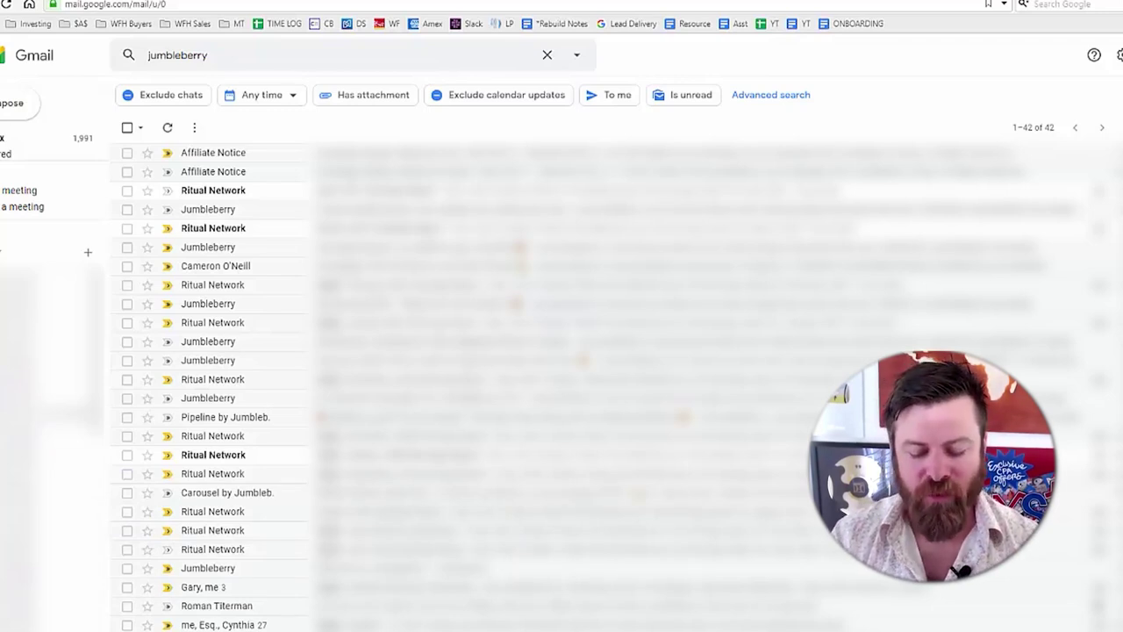
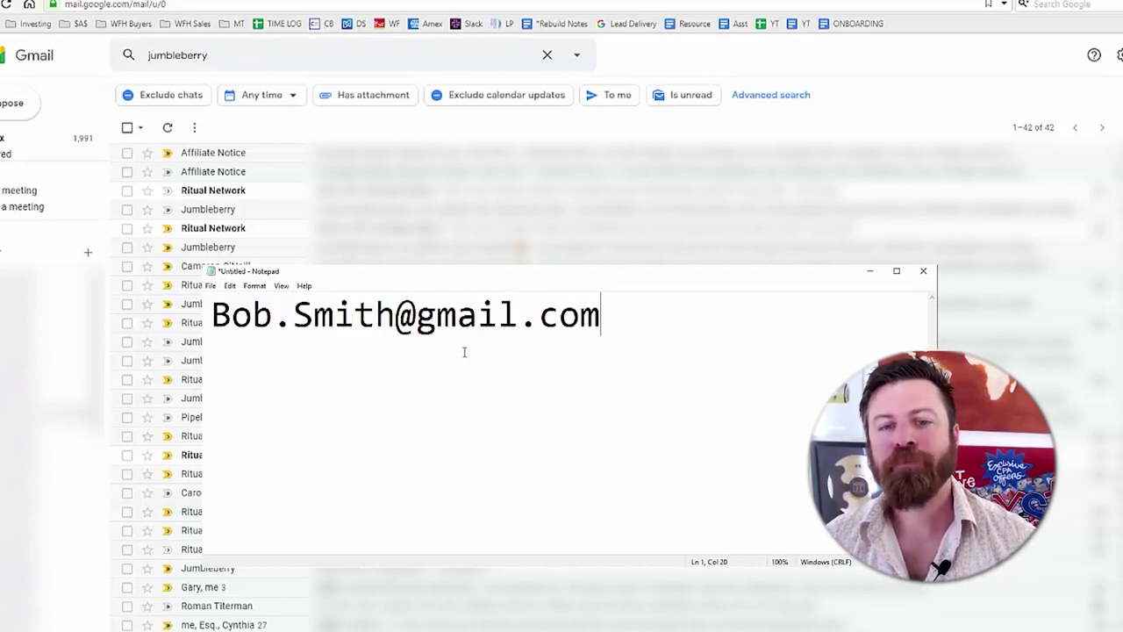
- Insert periods between the letters of the surname and first name to show dotted variants
drag(392, 314, 318, 320)
click(323, 327)
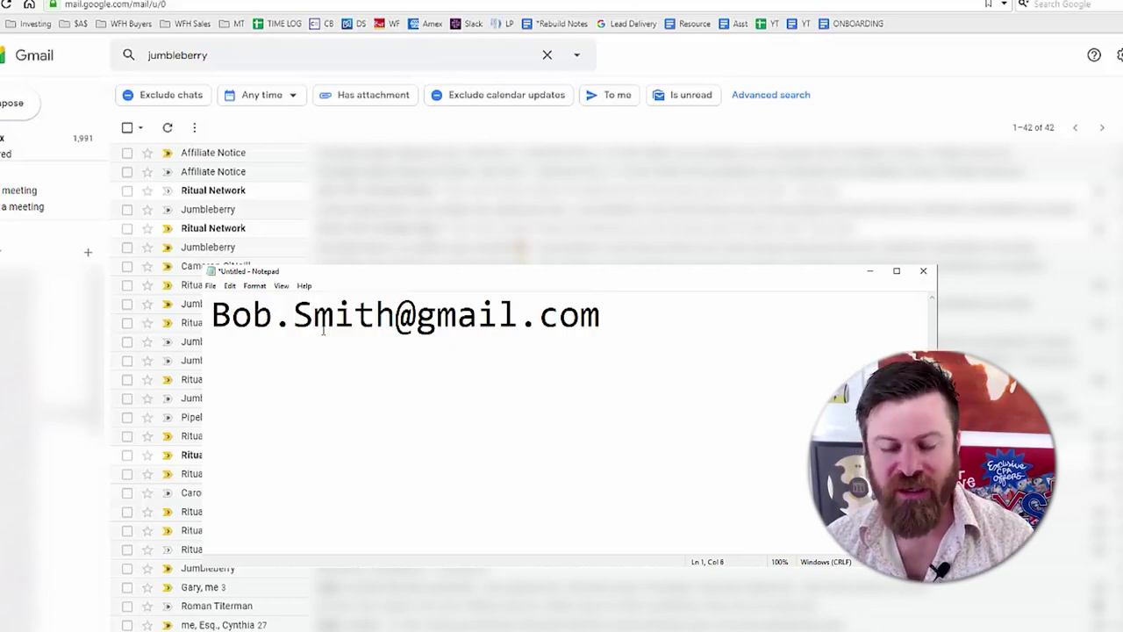
text(.)
key(Right)
text(.)
key(Right)
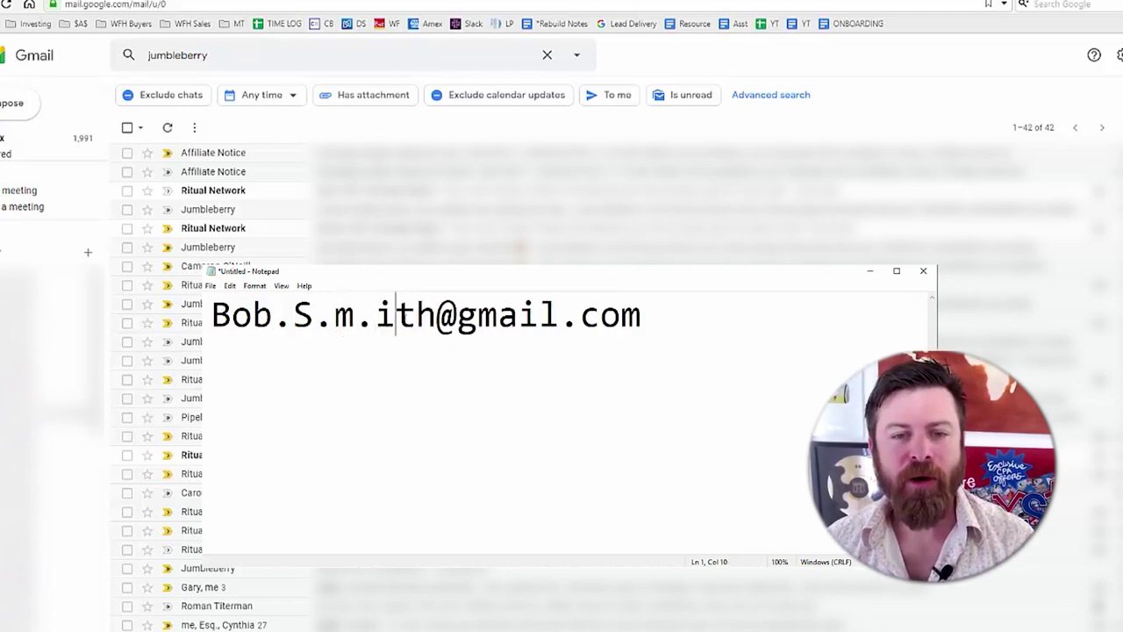
text(.)
key(Right)
text(.)
click(233, 316)
text(.)
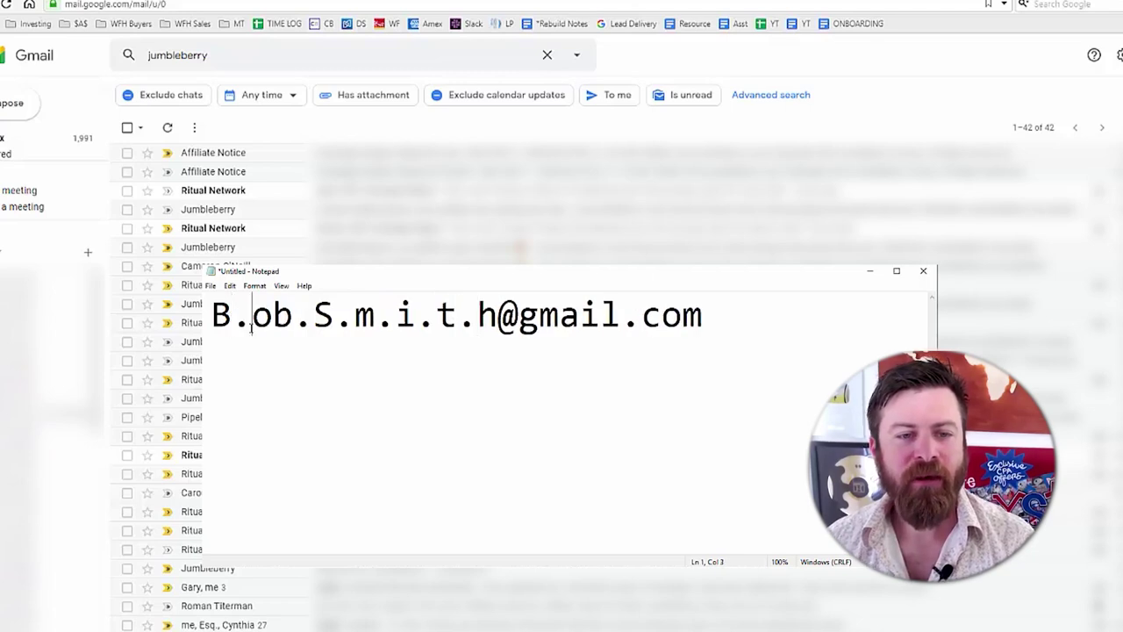
key(Right)
text(.)
key(Right)
key(Right)
text(...)
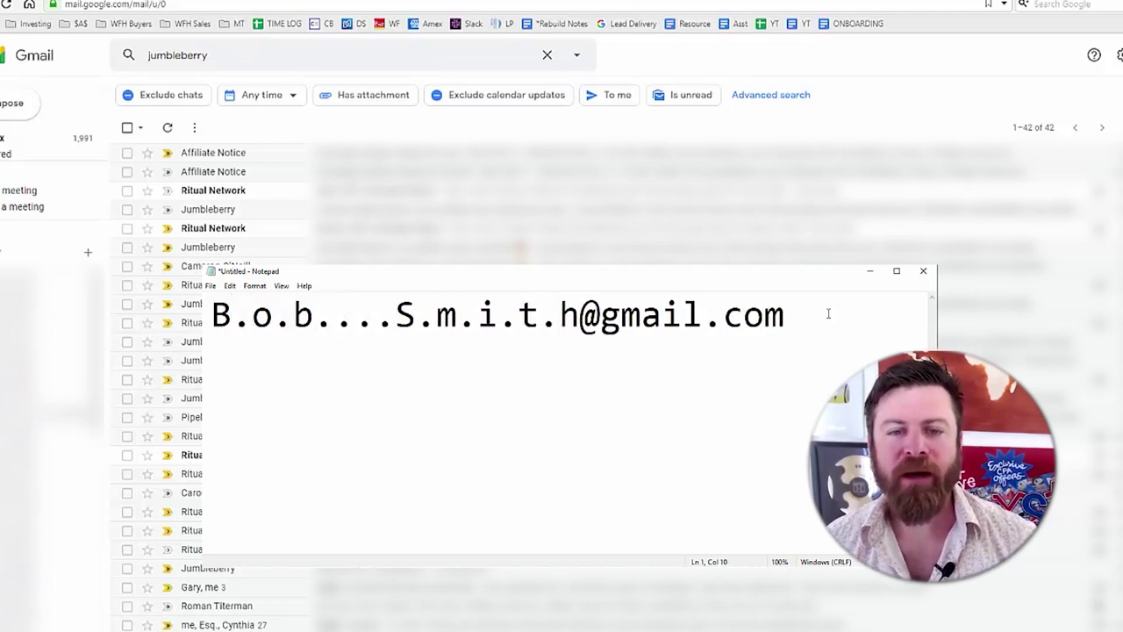
click(828, 313)
key(shift+Home)
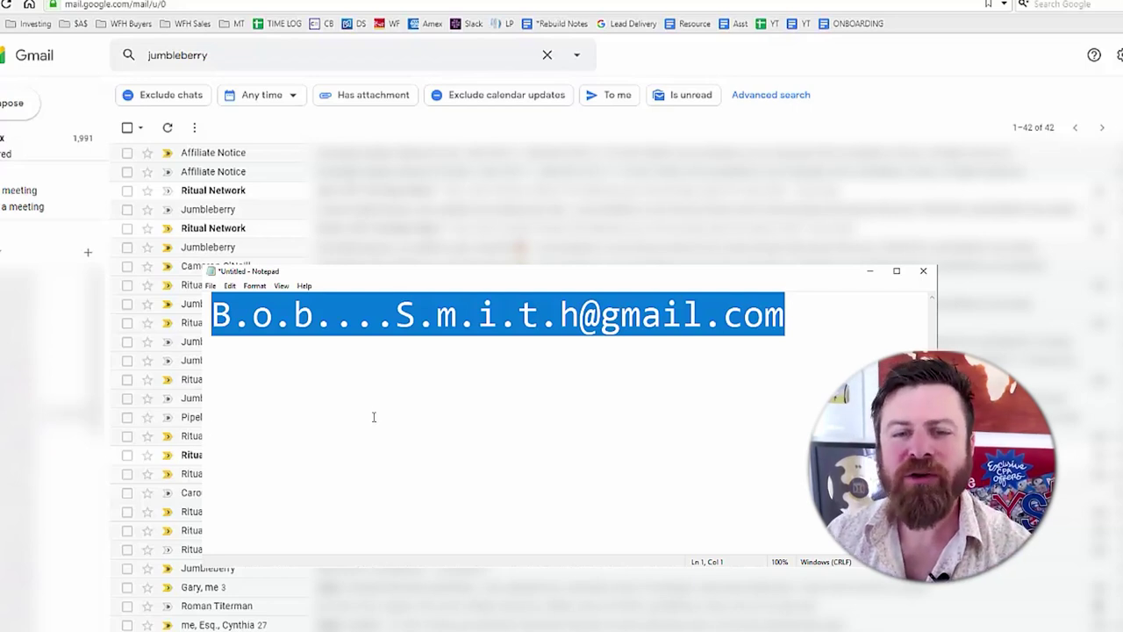
- Delete the extra periods one by one to restore the undotted address
click(361, 324)
drag(379, 325, 313, 325)
key(BackSpace)
click(287, 324)
key(BackSpace)
click(247, 325)
key(BackSpace)
click(329, 324)
key(BackSpace)
click(356, 323)
key(BackSpace)
click(375, 322)
key(BackSpace)
click(405, 318)
key(BackSpace)
click(397, 317)
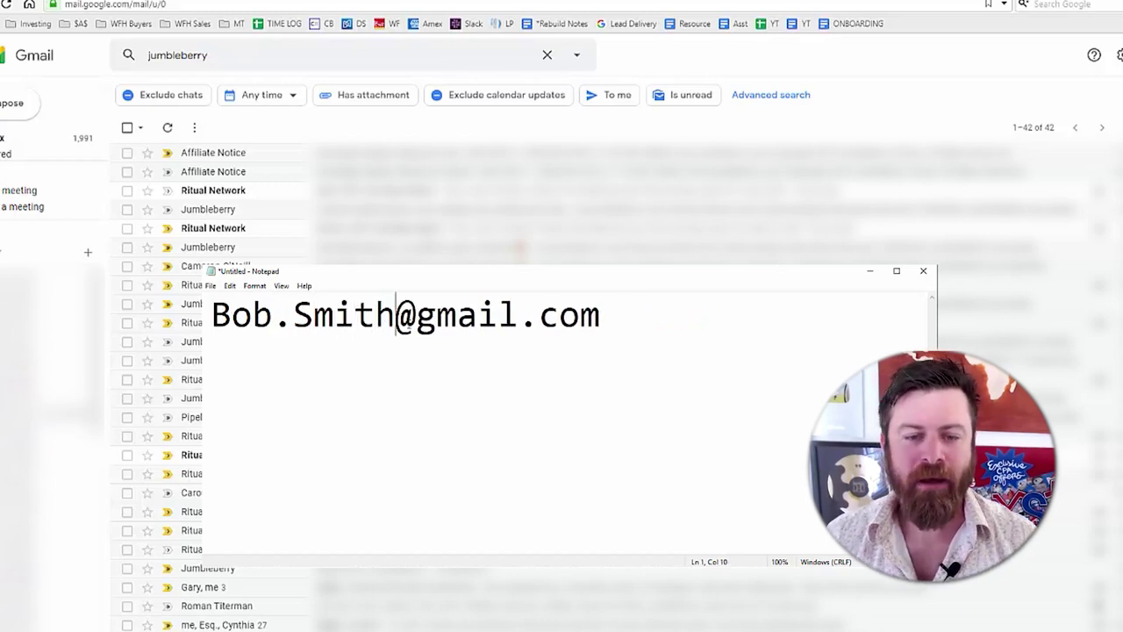
- Add '+Jumblebeerry' before the @ to form the plus-address alias
text(+)
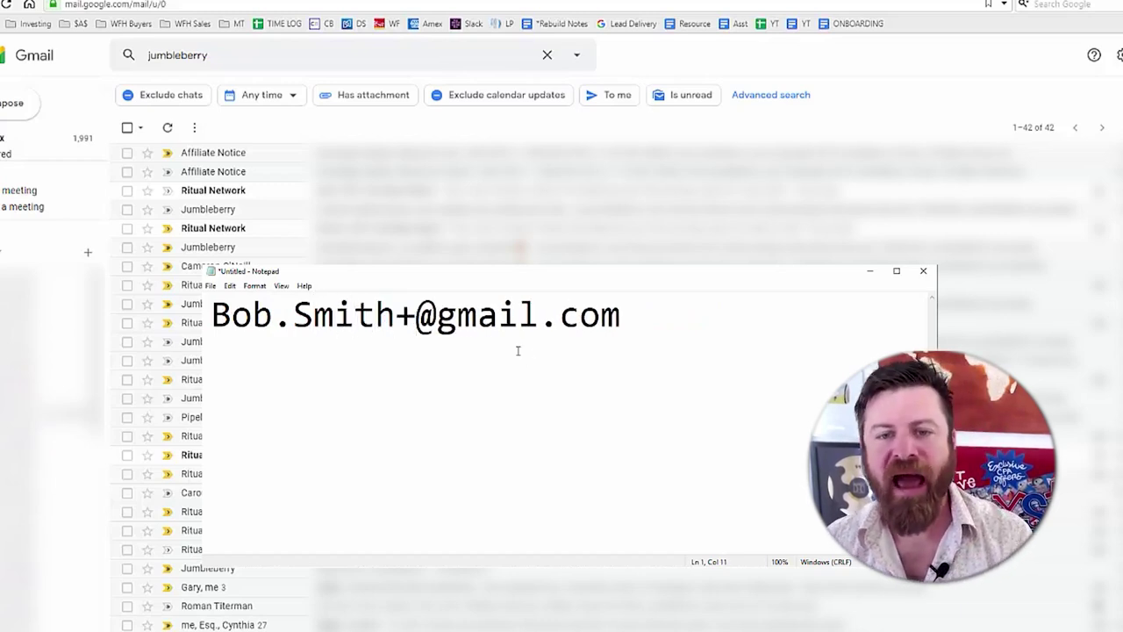
key(shift+Left)
key(ctrl+Left)
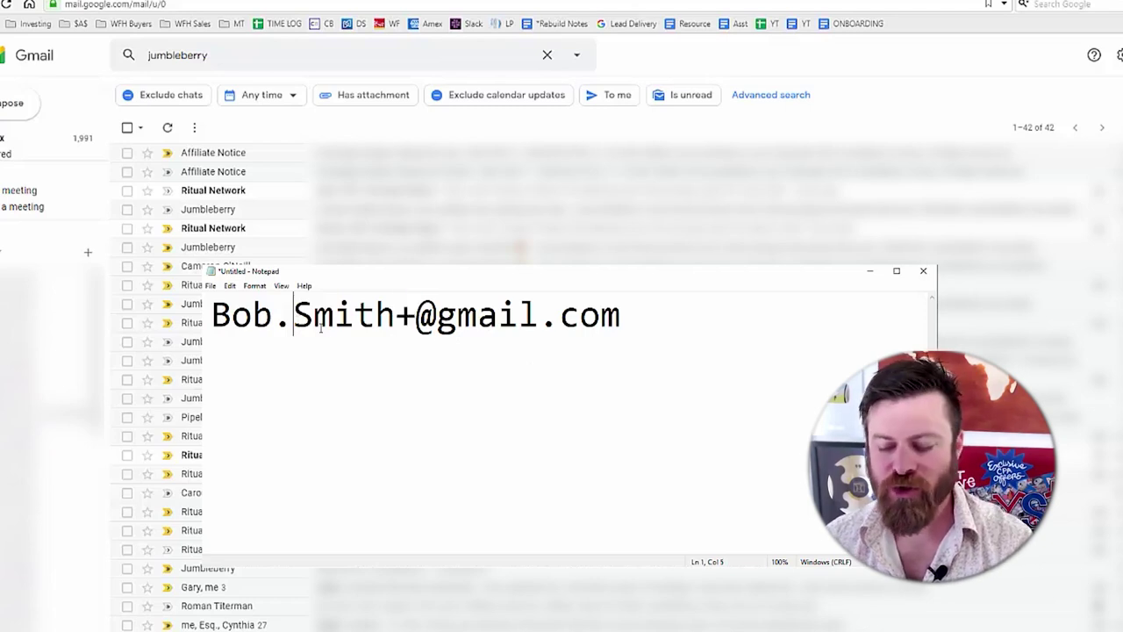
key(ctrl+Right)
key(ctrl+Right)
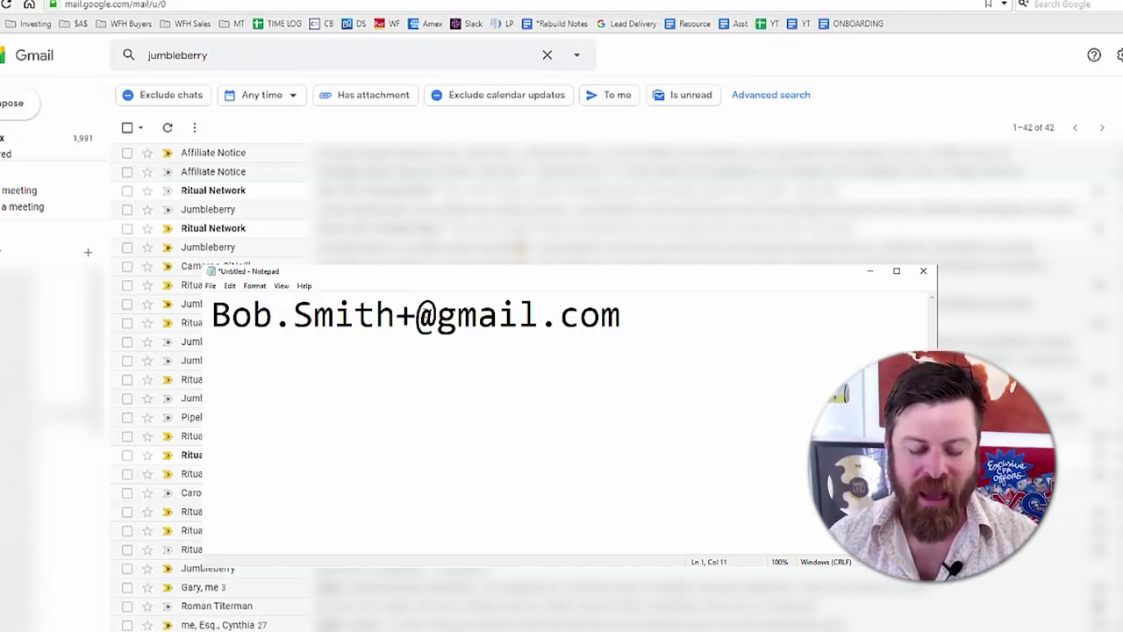
text(Jumbe)
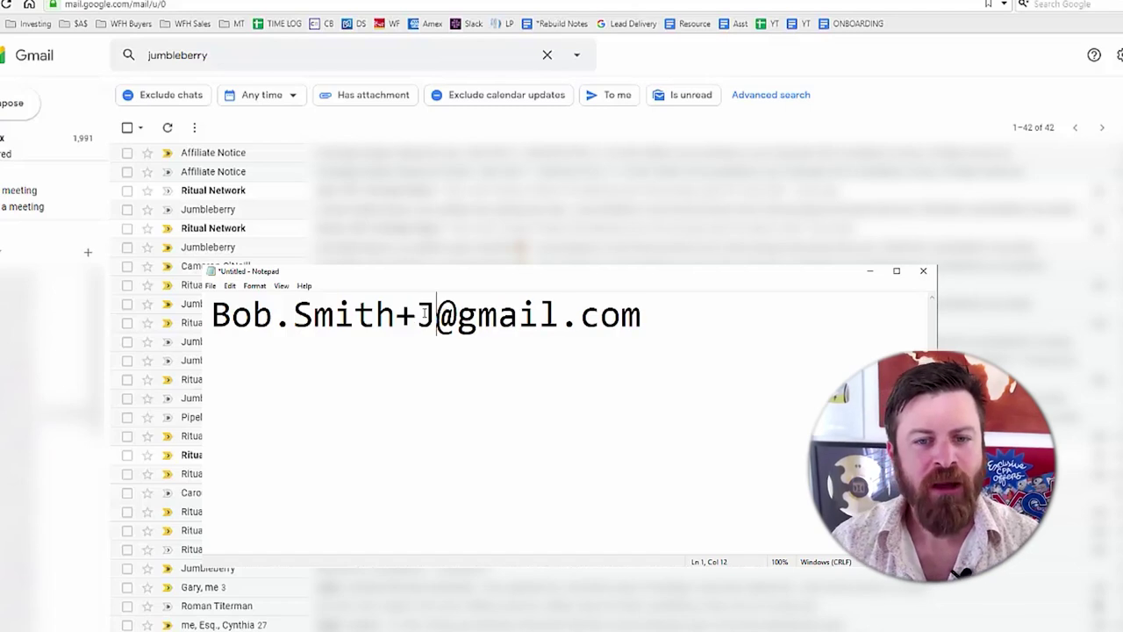
key(BackSpace)
text(lebeerry)
key(Left)
key(Left)
key(Left)
key(Left)
key(Left)
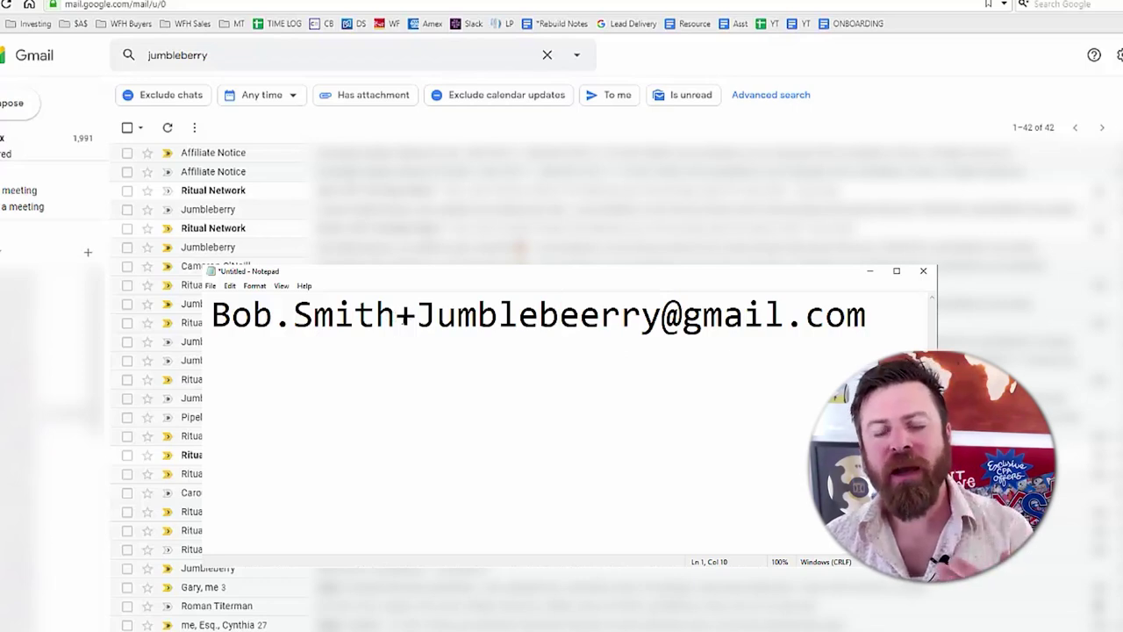
- Highlight the +Jumblebeerry alias part, then minimize Notepad to reveal Gmail's results
drag(397, 321, 662, 330)
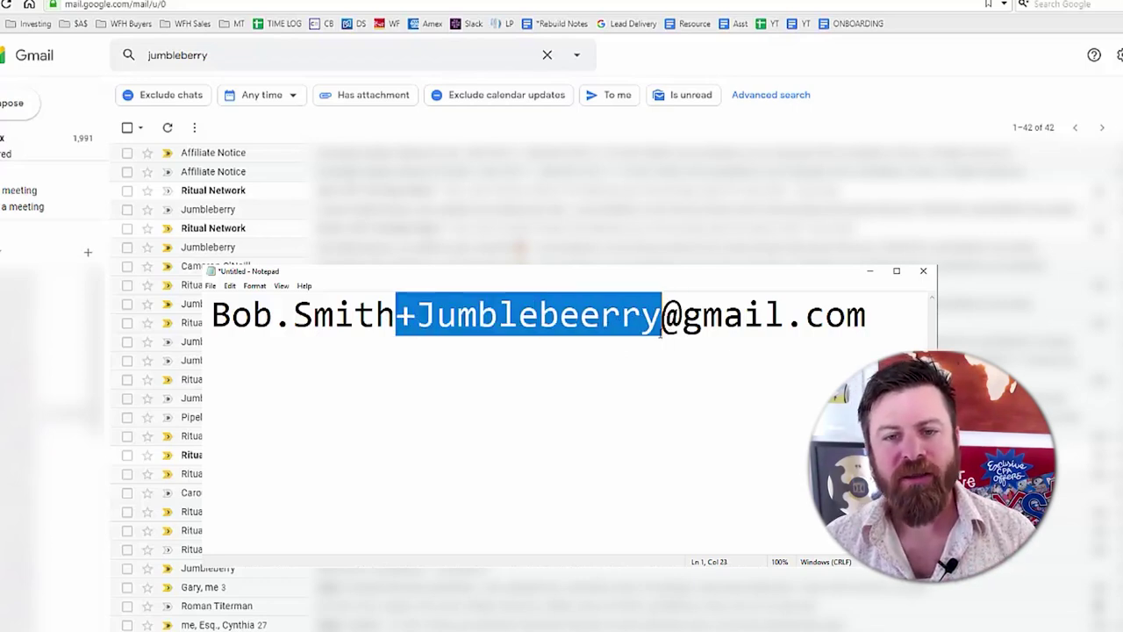
key(Left)
key(shift+Right)
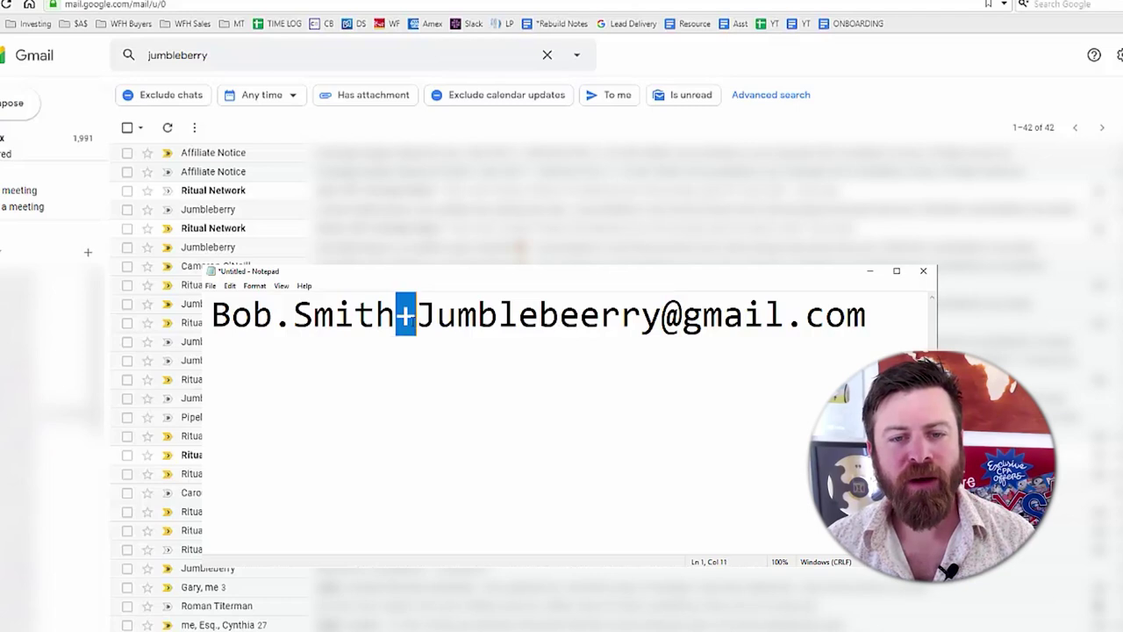
drag(395, 321, 662, 322)
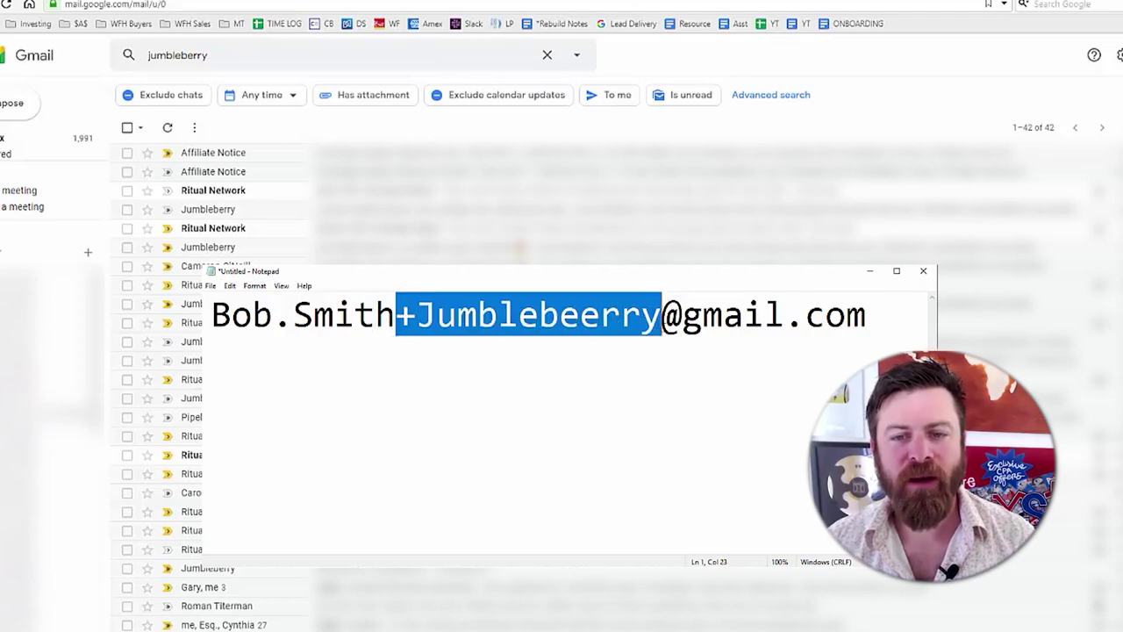
click(579, 322)
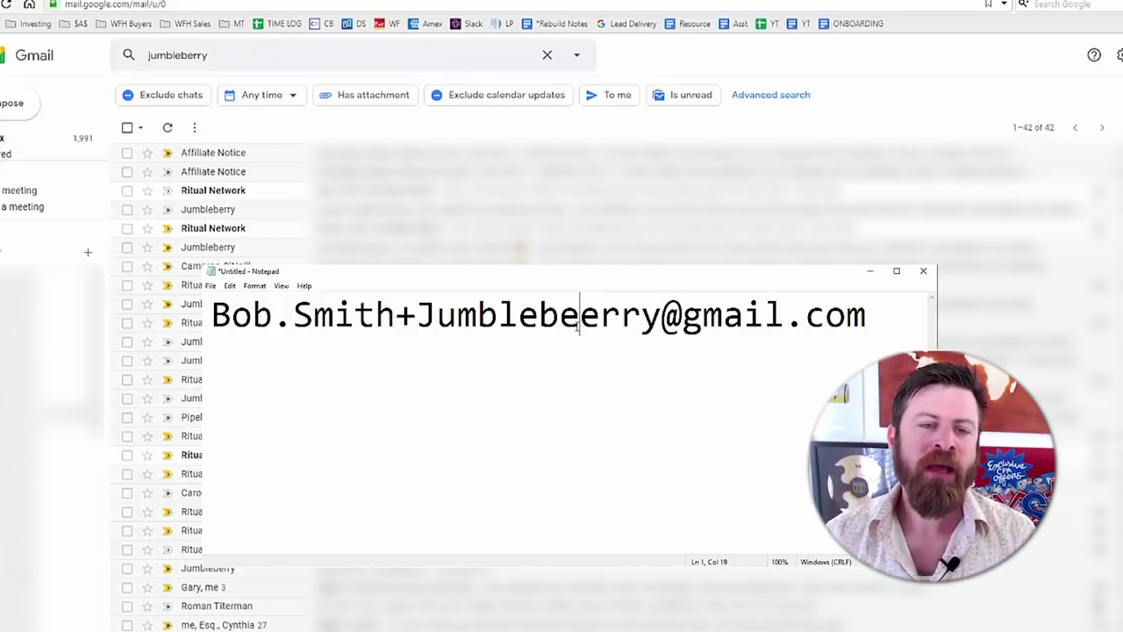
drag(643, 316, 210, 316)
drag(395, 324, 210, 315)
click(559, 316)
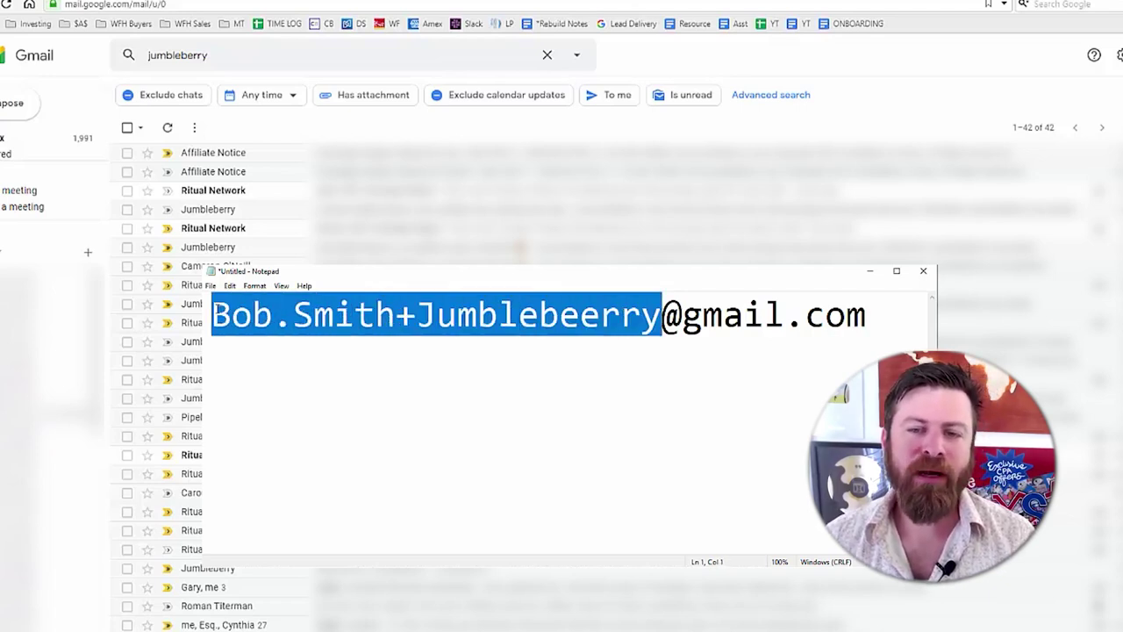
click(827, 321)
drag(866, 316, 627, 308)
click(211, 316)
click(627, 308)
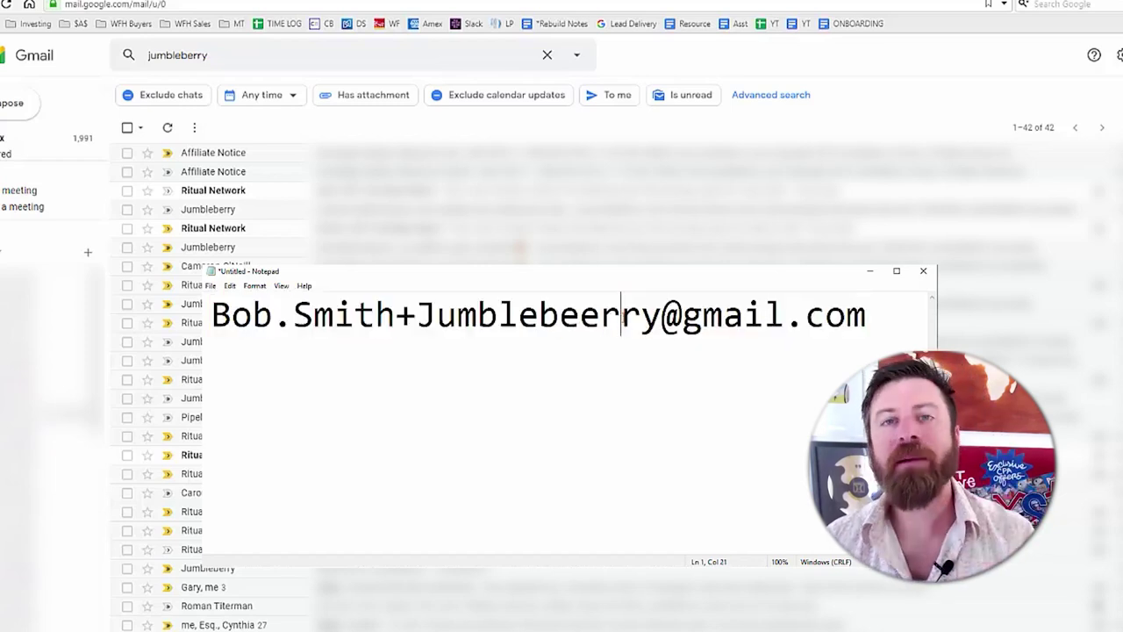
click(812, 254)
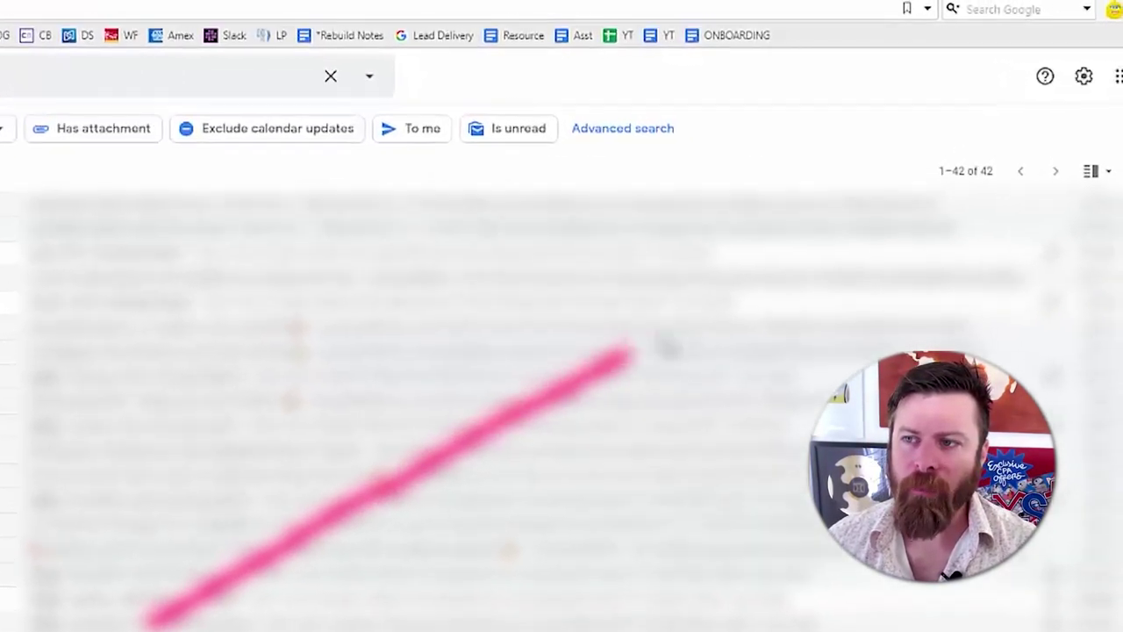
- Open Gmail's Quick settings panel from the gear icon over the jumbleberry results
mouse_move(1015, 153)
mouse_down()
mouse_move(993, 85)
mouse_move(1120, 99)
mouse_move(1033, 165)
mouse_up()
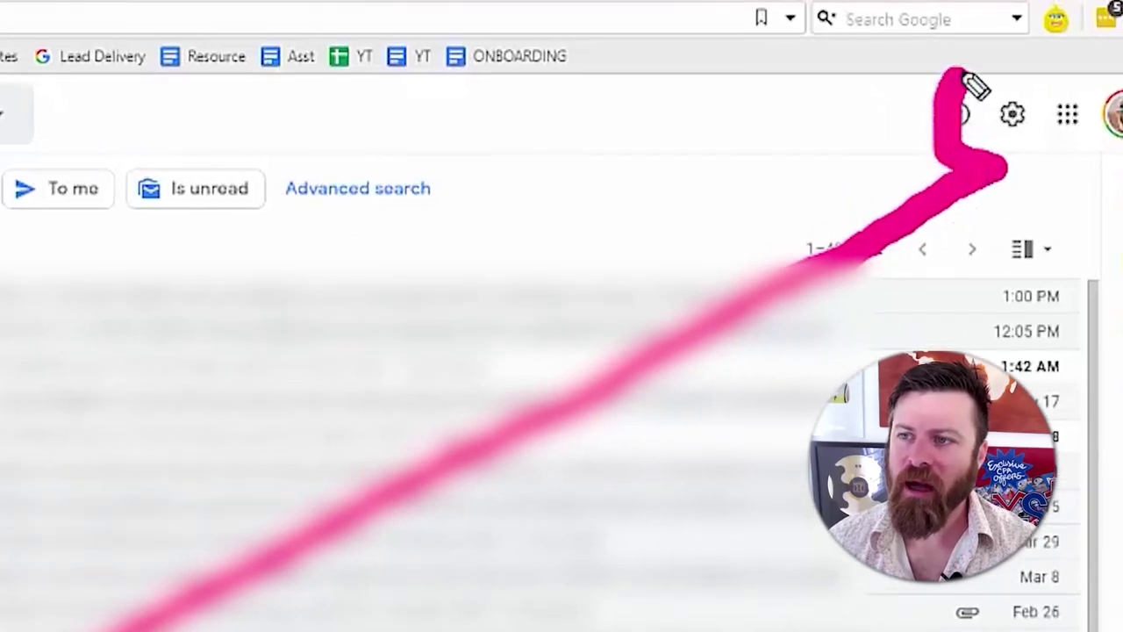
mouse_move(5, 123)
mouse_down()
mouse_move(631, 118)
mouse_move(955, 101)
mouse_up()
mouse_move(1057, 627)
mouse_down()
mouse_move(1028, 244)
mouse_move(985, 351)
mouse_move(1038, 243)
mouse_move(1070, 283)
mouse_up()
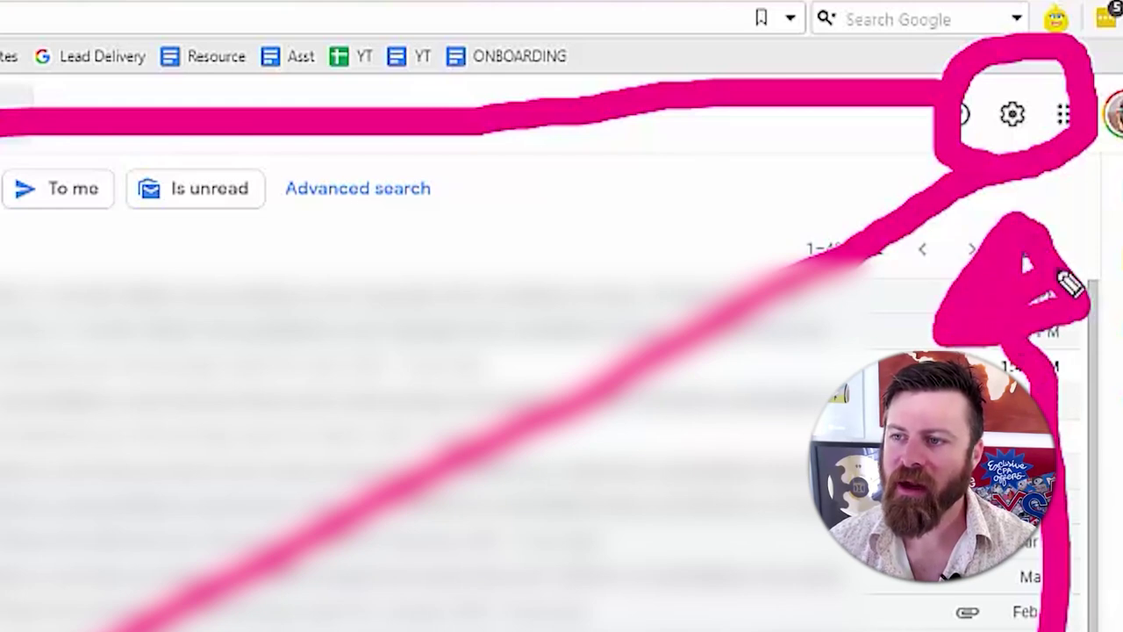
drag(184, 349, 832, 190)
mouse_move(680, 140)
mouse_down()
mouse_move(815, 188)
mouse_move(747, 226)
mouse_move(739, 279)
mouse_up()
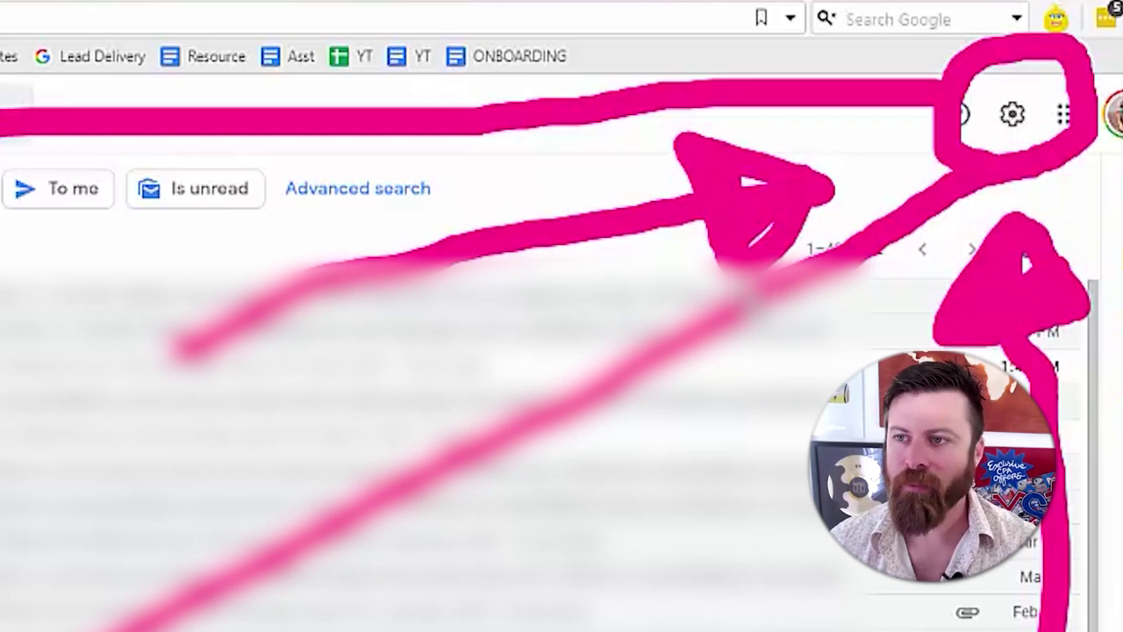
click(1013, 118)
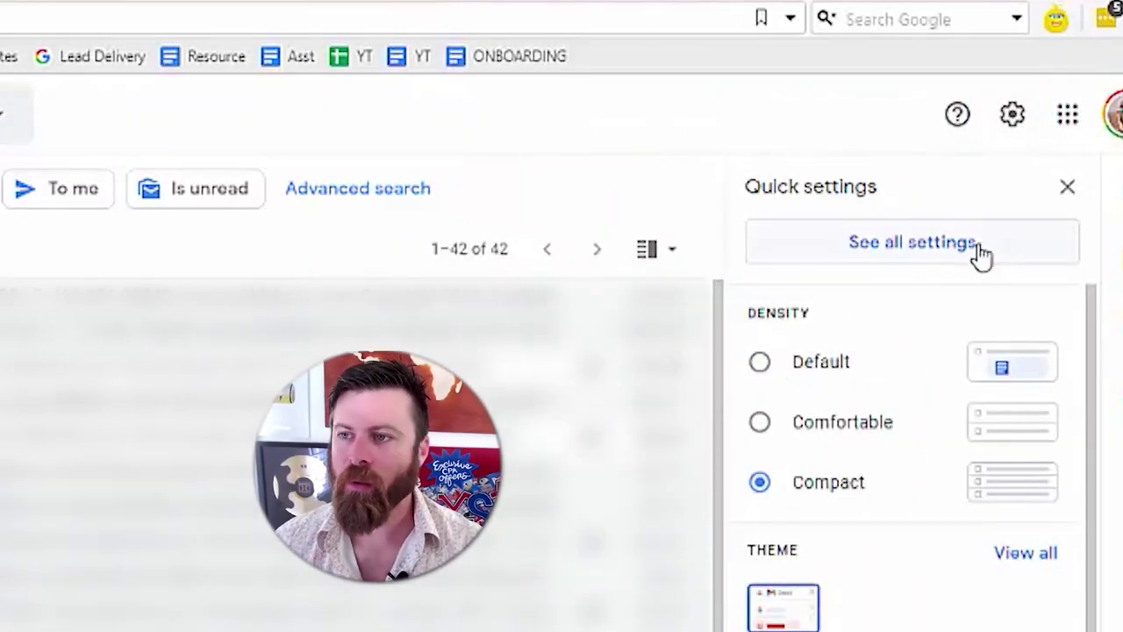
- Open See all settings from the Quick settings panel
mouse_move(1032, 189)
mouse_down()
mouse_move(686, 231)
mouse_move(858, 292)
mouse_move(1091, 220)
mouse_move(927, 188)
mouse_up()
mouse_move(118, 227)
mouse_down()
mouse_move(618, 219)
mouse_move(609, 281)
mouse_move(587, 196)
mouse_up()
key(e)
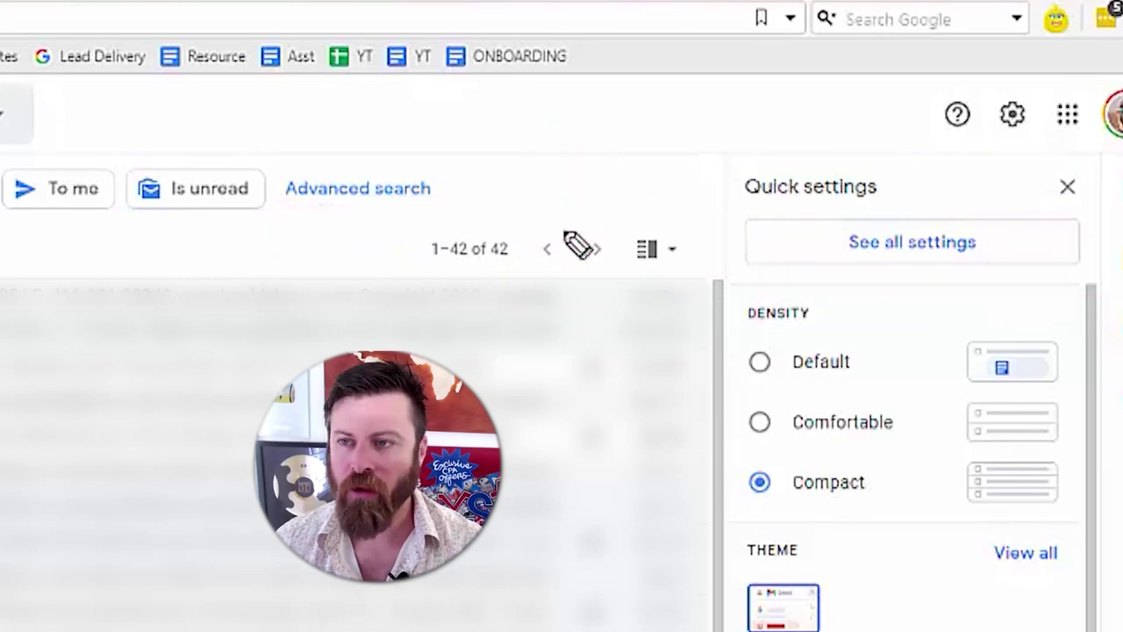
click(889, 254)
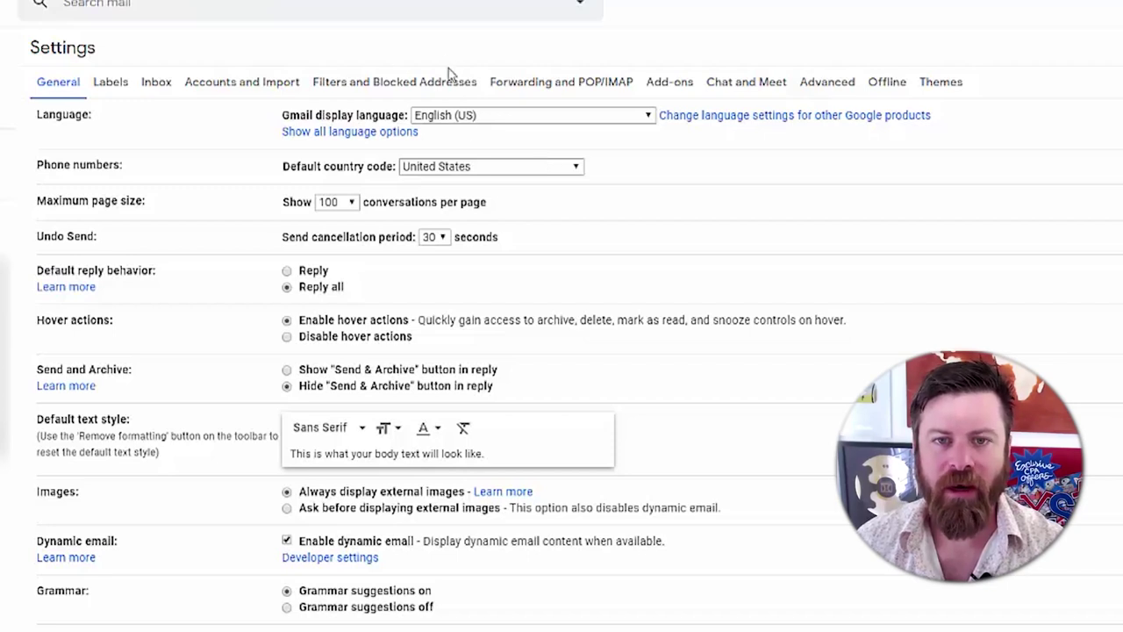
- Switch to the Filters and Blocked Addresses settings tab
mouse_move(503, 72)
mouse_down()
mouse_move(356, 55)
mouse_move(291, 88)
mouse_move(342, 131)
mouse_move(520, 119)
mouse_move(494, 50)
mouse_move(341, 48)
mouse_move(272, 86)
mouse_move(415, 145)
mouse_move(526, 62)
mouse_up()
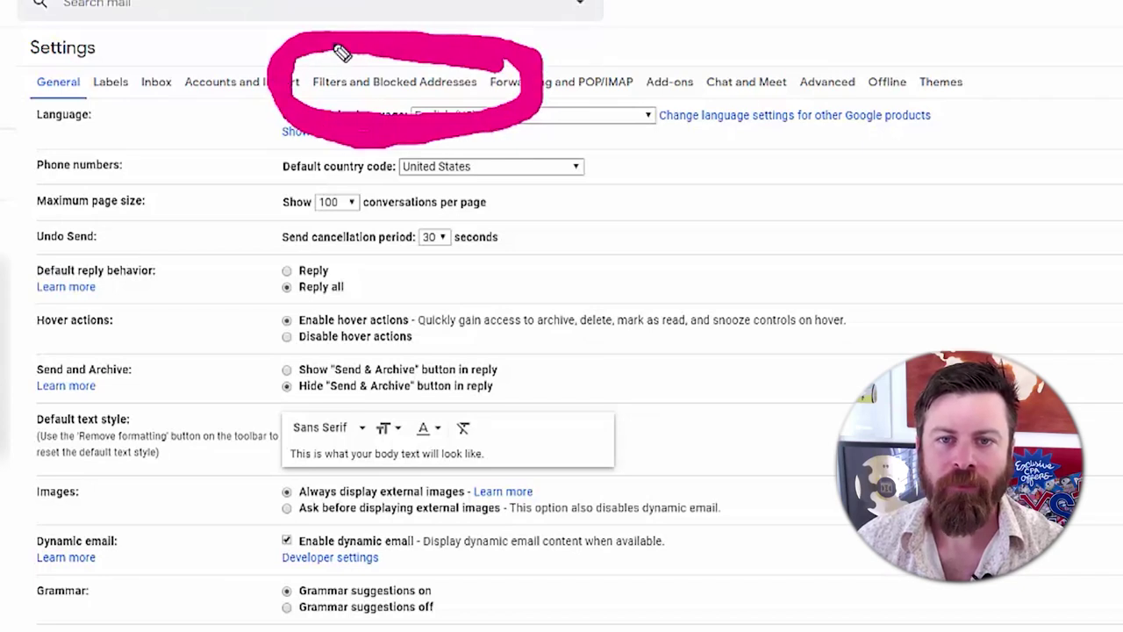
mouse_move(1024, 236)
mouse_down()
mouse_move(614, 130)
mouse_move(620, 207)
mouse_move(621, 132)
mouse_up()
mouse_move(14, 326)
mouse_down()
mouse_move(155, 196)
mouse_move(268, 122)
mouse_move(251, 176)
mouse_move(244, 130)
mouse_up()
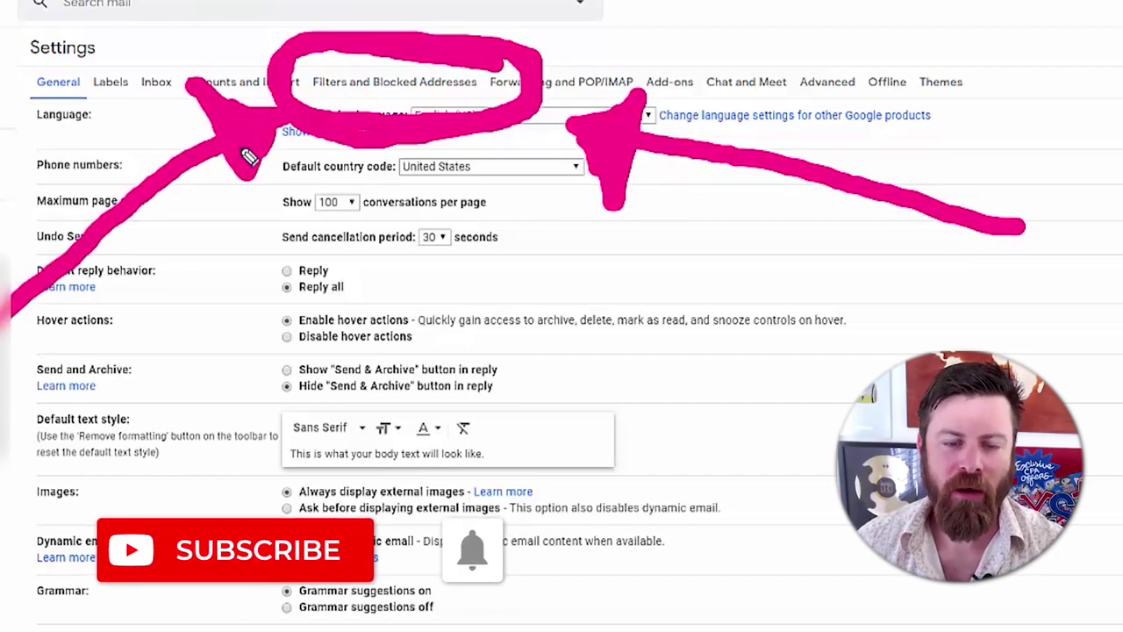
key(e)
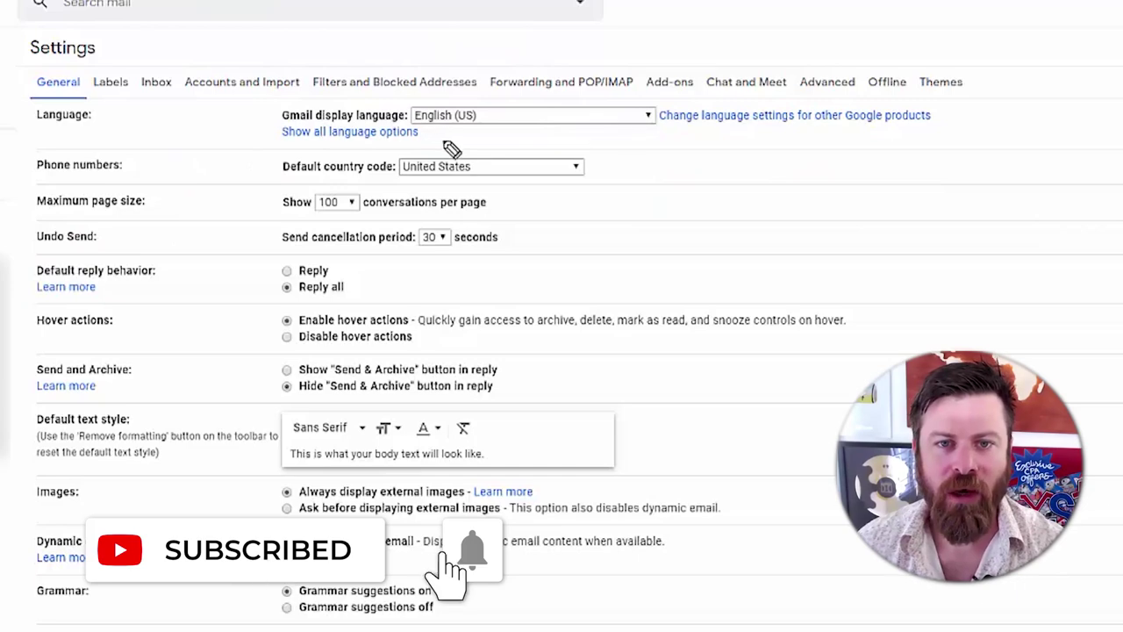
click(379, 90)
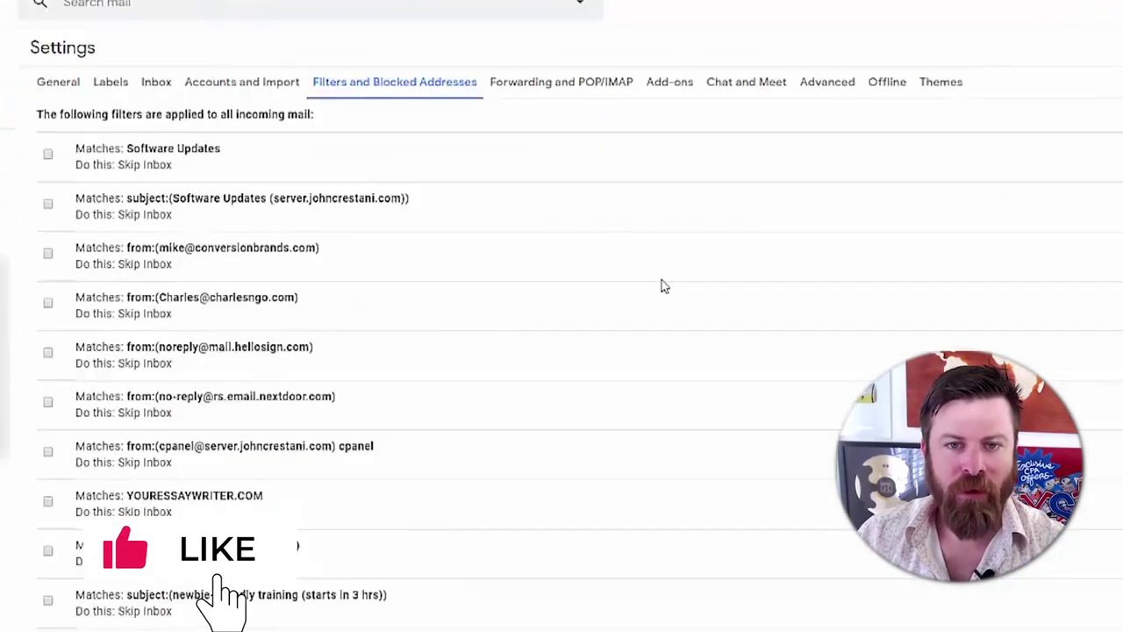
- Point out the existing filters and the Create a new filter link
mouse_move(574, 118)
mouse_down()
mouse_move(581, 314)
mouse_move(566, 630)
mouse_move(569, 97)
mouse_up()
mouse_move(956, 145)
mouse_down()
mouse_move(805, 155)
mouse_move(426, 146)
mouse_up()
drag(902, 216, 471, 216)
drag(909, 278, 488, 256)
drag(844, 302, 499, 328)
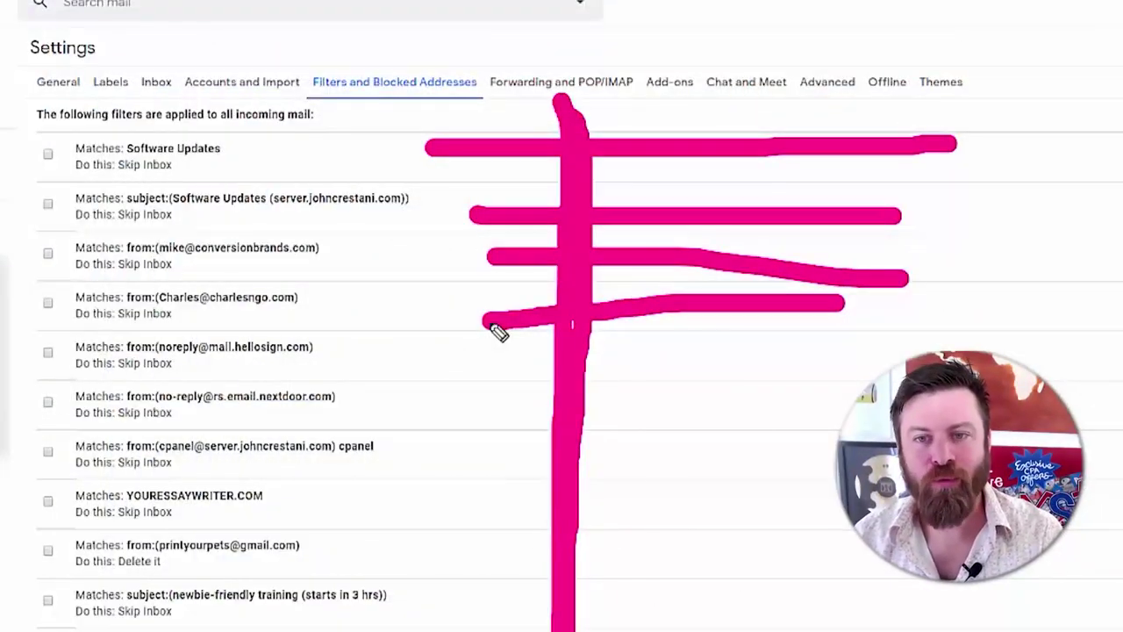
key(e)
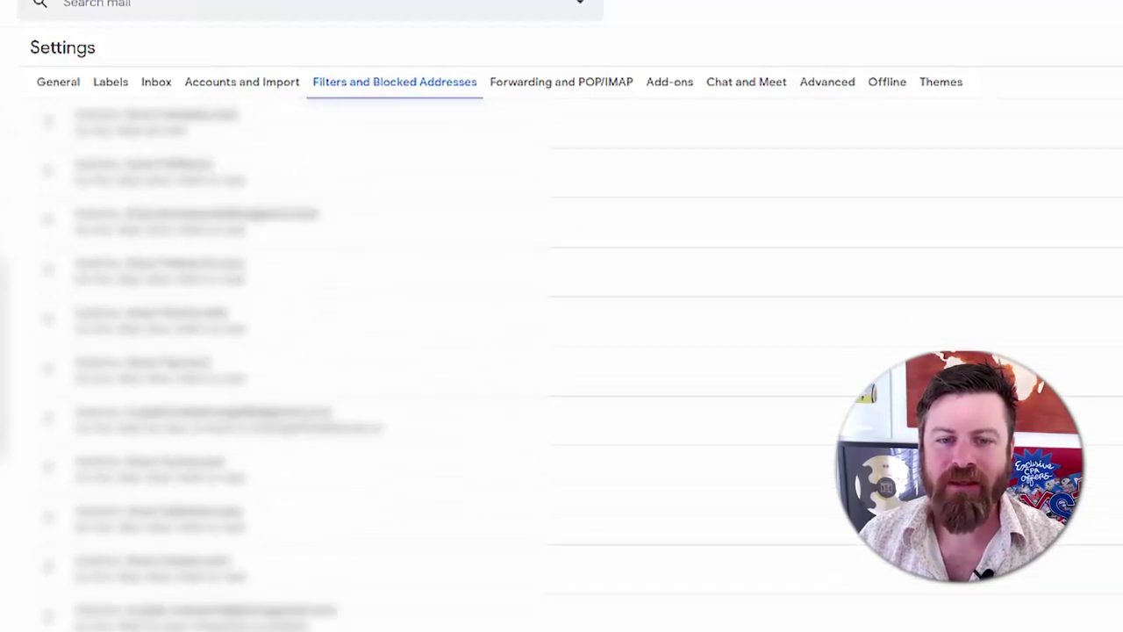
- Scroll through the filter list, then go back to the Primary inbox
scroll(1088, 626, down, 10)
scroll(1088, 626, up, 8)
scroll(1088, 627, down, 1)
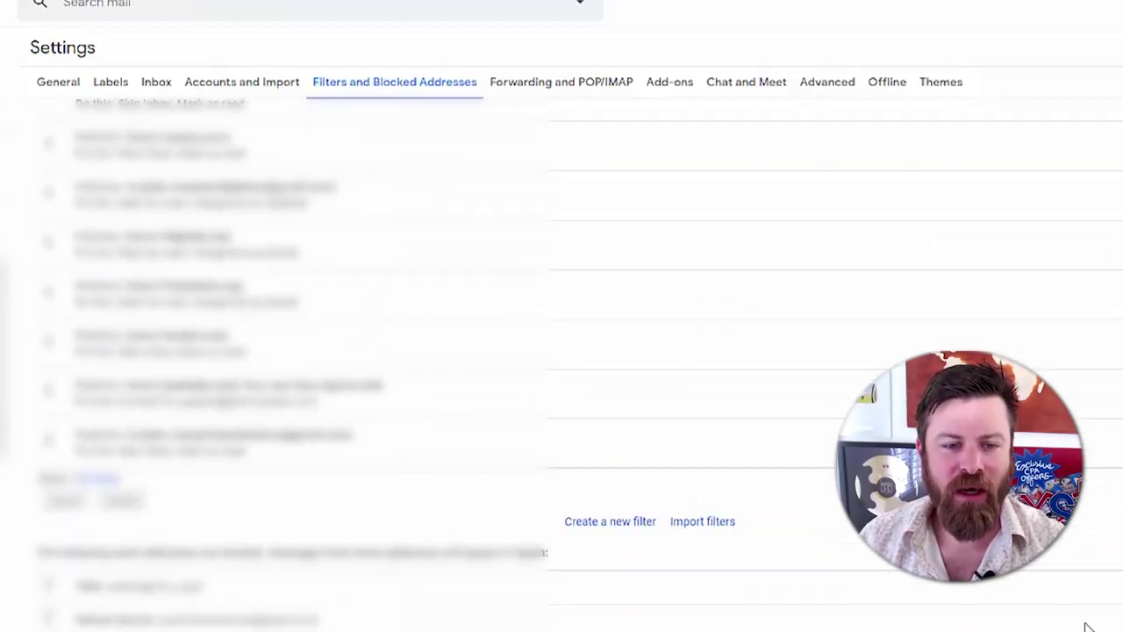
scroll(561, 364, down, 5)
scroll(561, 364, up, 5)
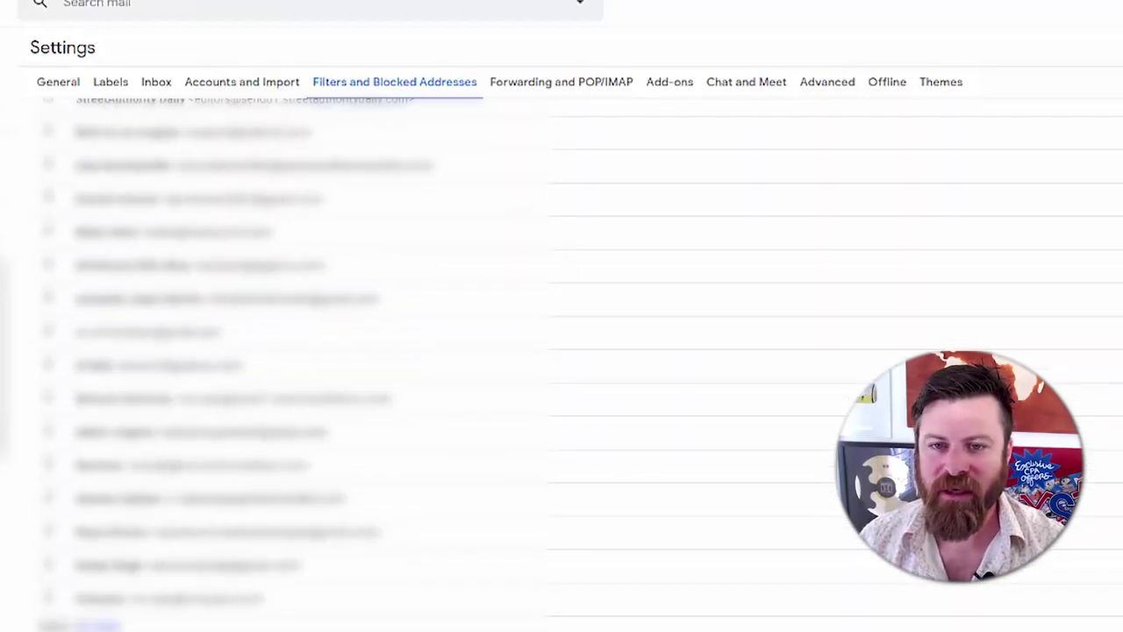
scroll(562, 364, up, 1)
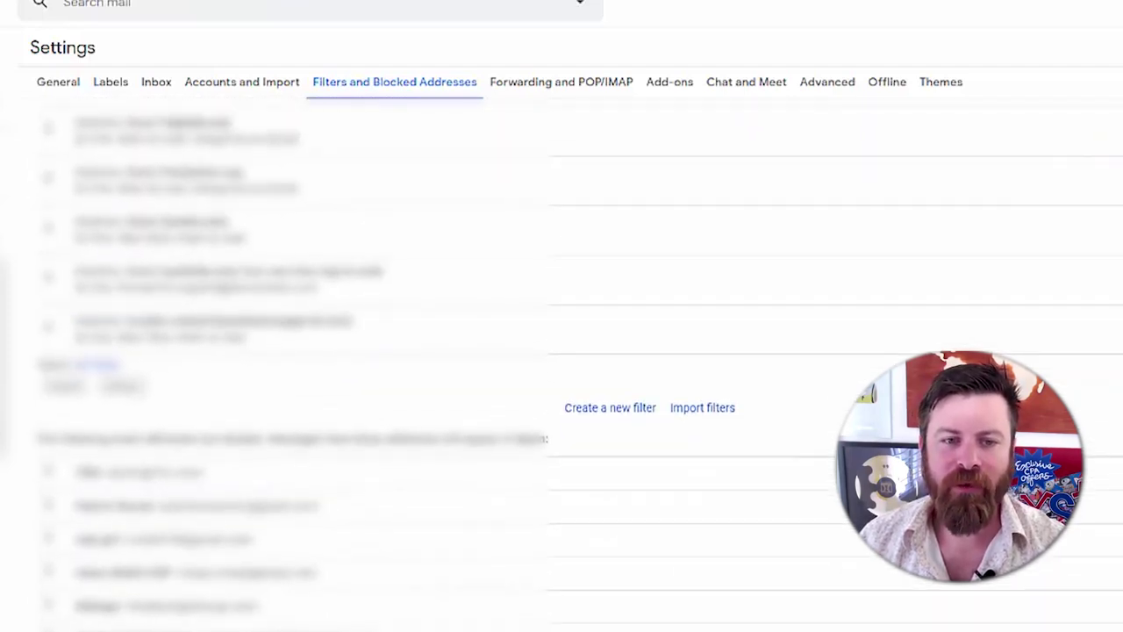
scroll(739, 383, down, 1)
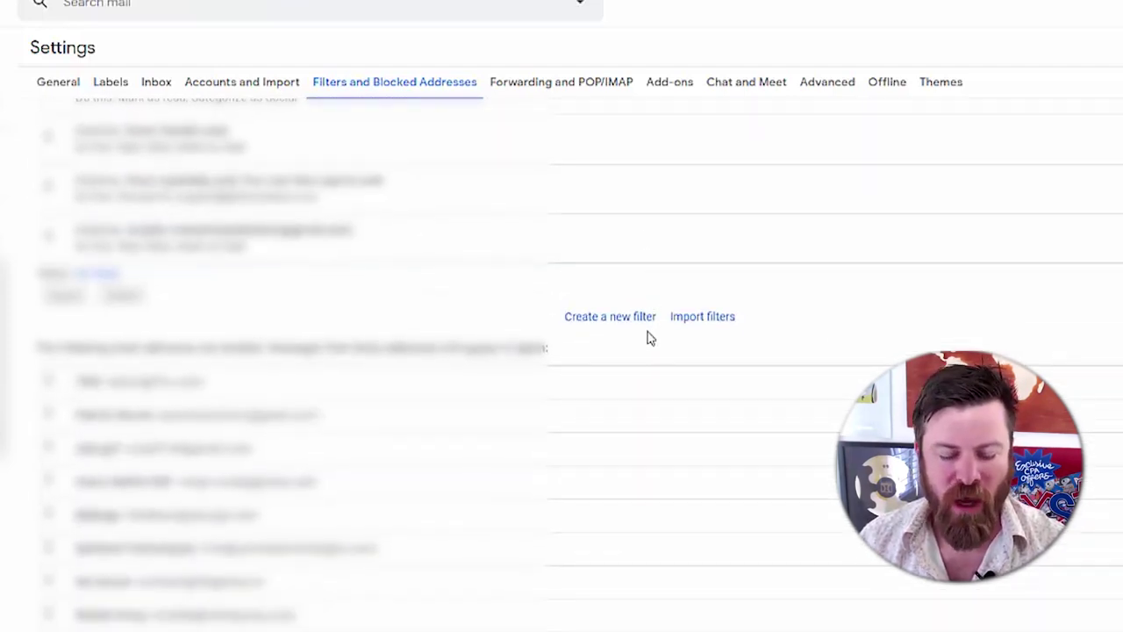
mouse_move(670, 279)
mouse_down()
mouse_move(618, 285)
mouse_move(538, 349)
mouse_move(667, 374)
mouse_move(665, 285)
mouse_up()
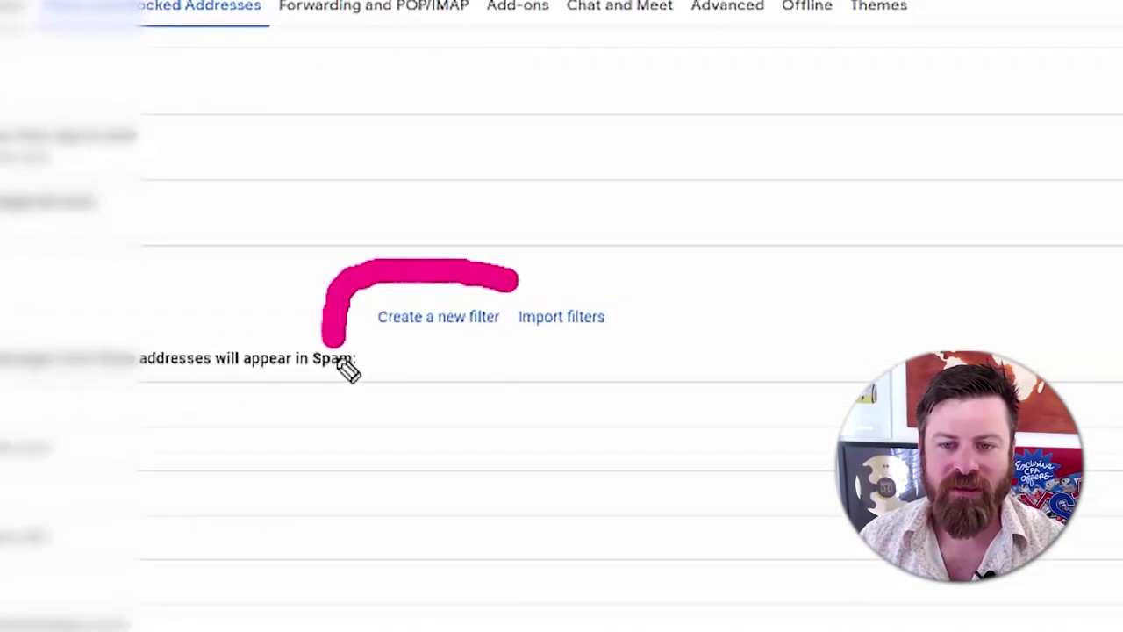
mouse_move(512, 277)
mouse_down()
mouse_move(303, 329)
mouse_move(534, 383)
mouse_move(393, 278)
mouse_move(320, 320)
mouse_up()
mouse_move(453, 26)
mouse_down()
mouse_move(464, 111)
mouse_move(454, 213)
mouse_move(500, 184)
mouse_up()
drag(2, 313, 196, 323)
mouse_move(140, 263)
mouse_down()
mouse_move(158, 343)
mouse_move(204, 316)
mouse_move(186, 341)
mouse_up()
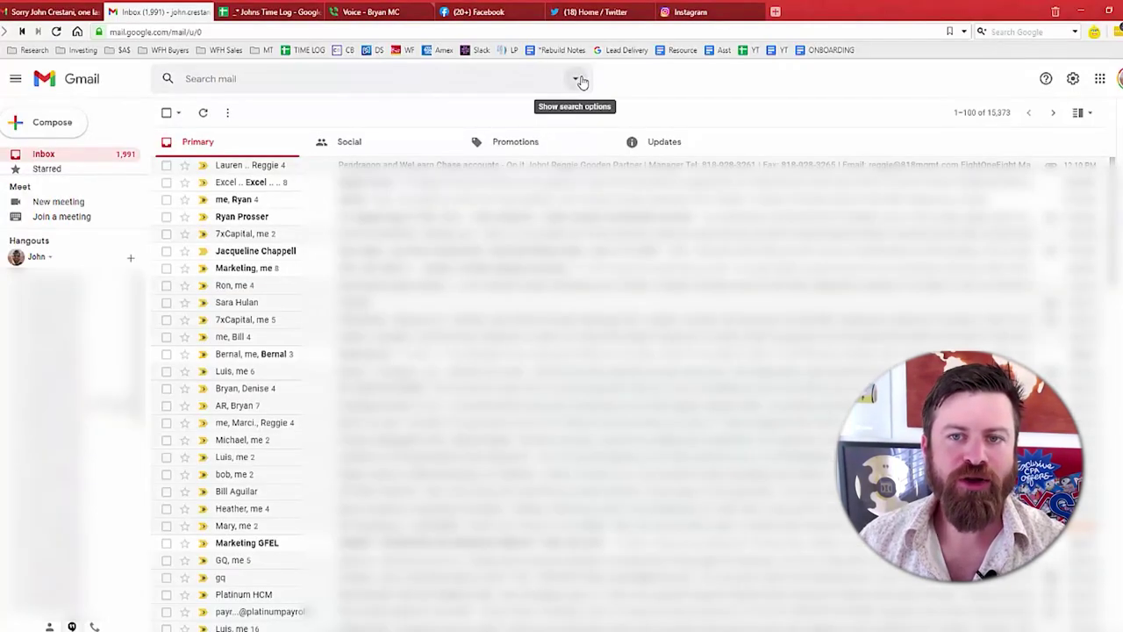
click(579, 79)
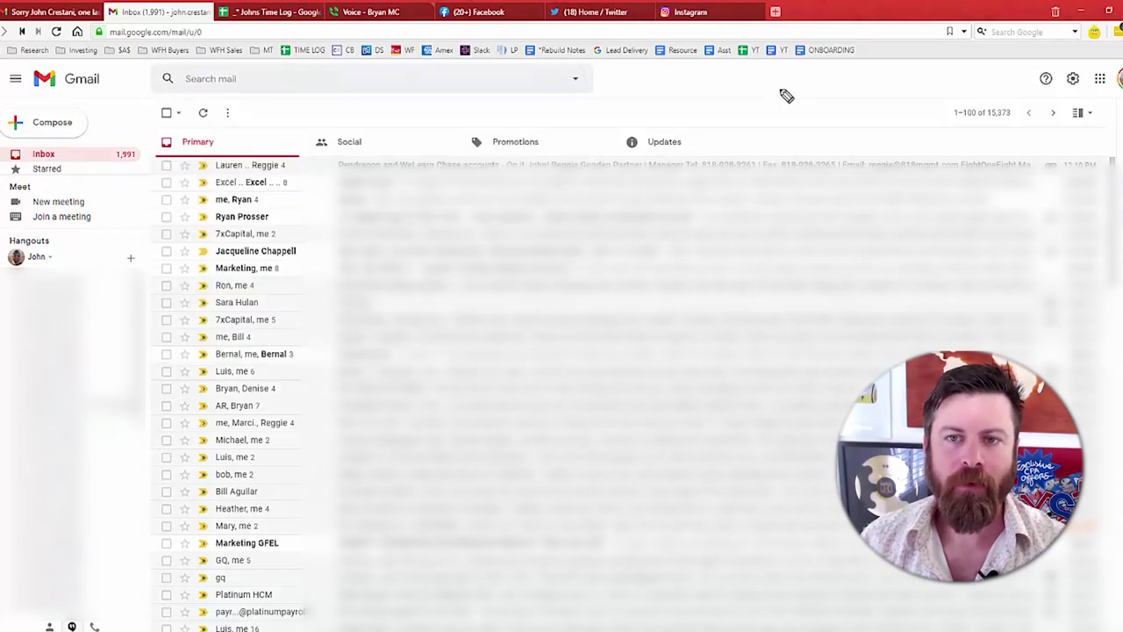
- Open the search options form via the arrow at the search bar's right end
drag(784, 88, 620, 85)
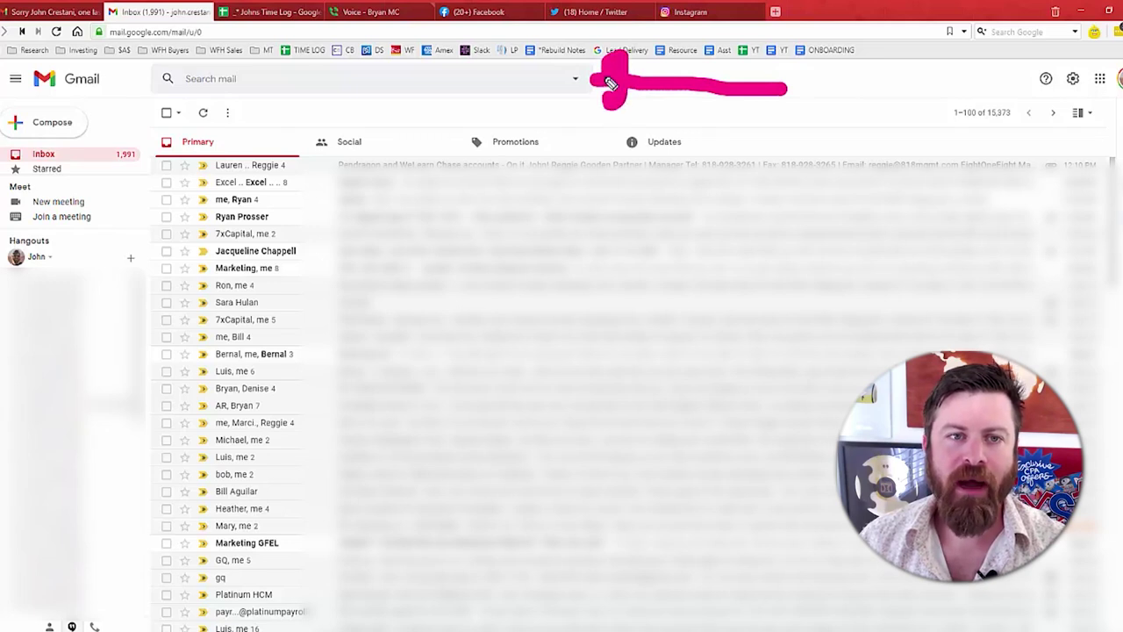
mouse_move(145, 54)
mouse_down()
mouse_move(165, 109)
mouse_move(411, 115)
mouse_up()
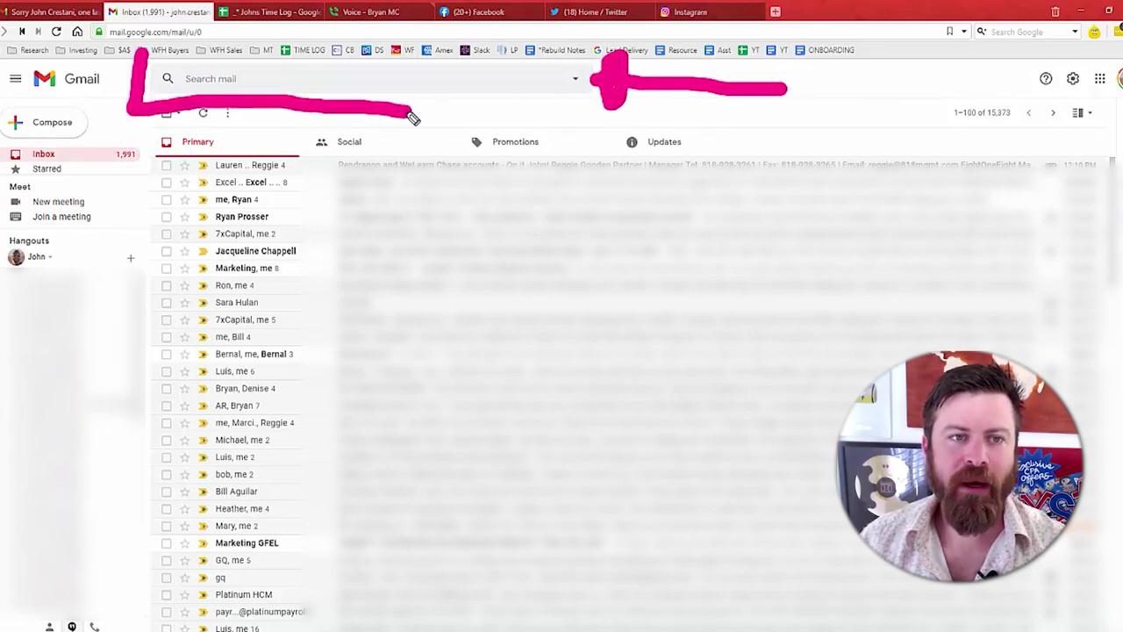
drag(143, 57, 307, 39)
mouse_move(446, 185)
mouse_down()
mouse_move(539, 97)
mouse_move(560, 100)
mouse_up()
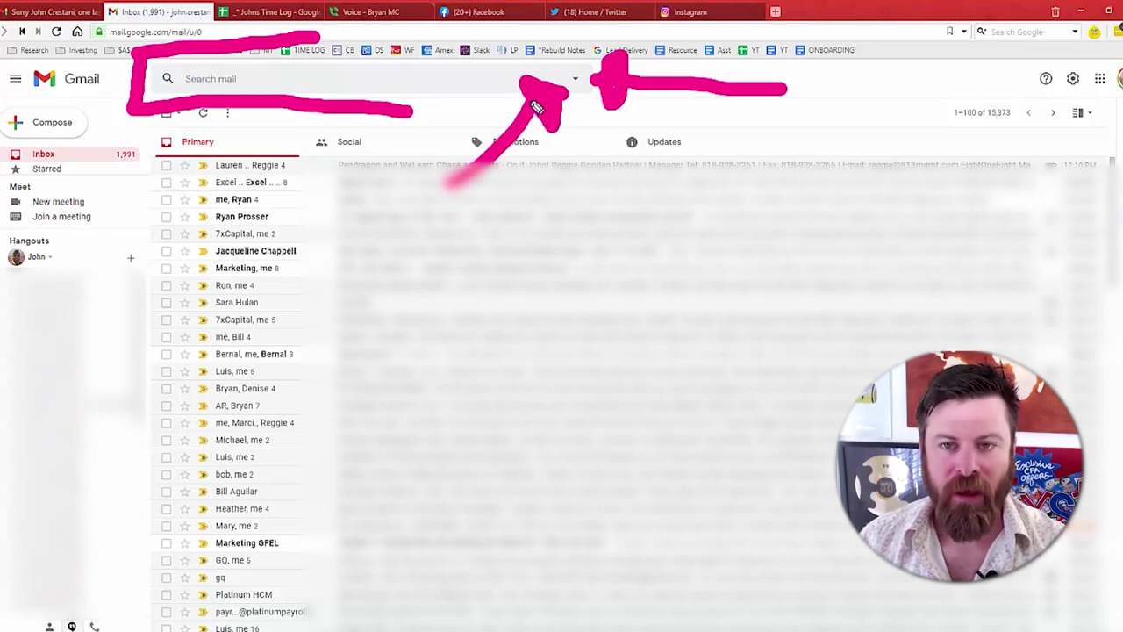
key(Escape)
click(575, 78)
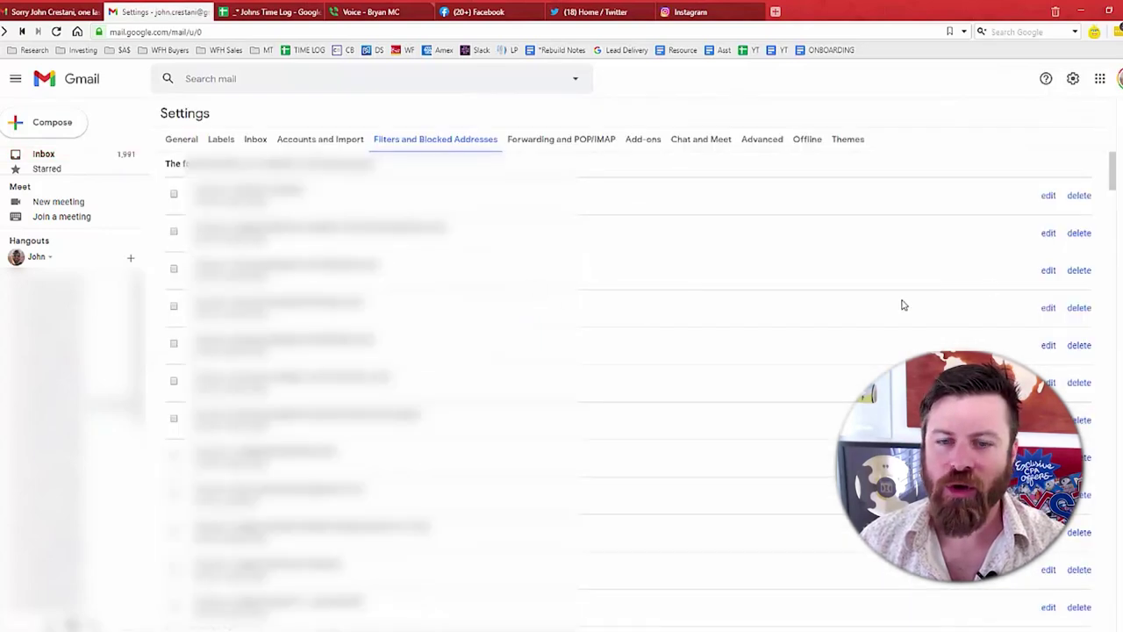
scroll(904, 304, down, 10)
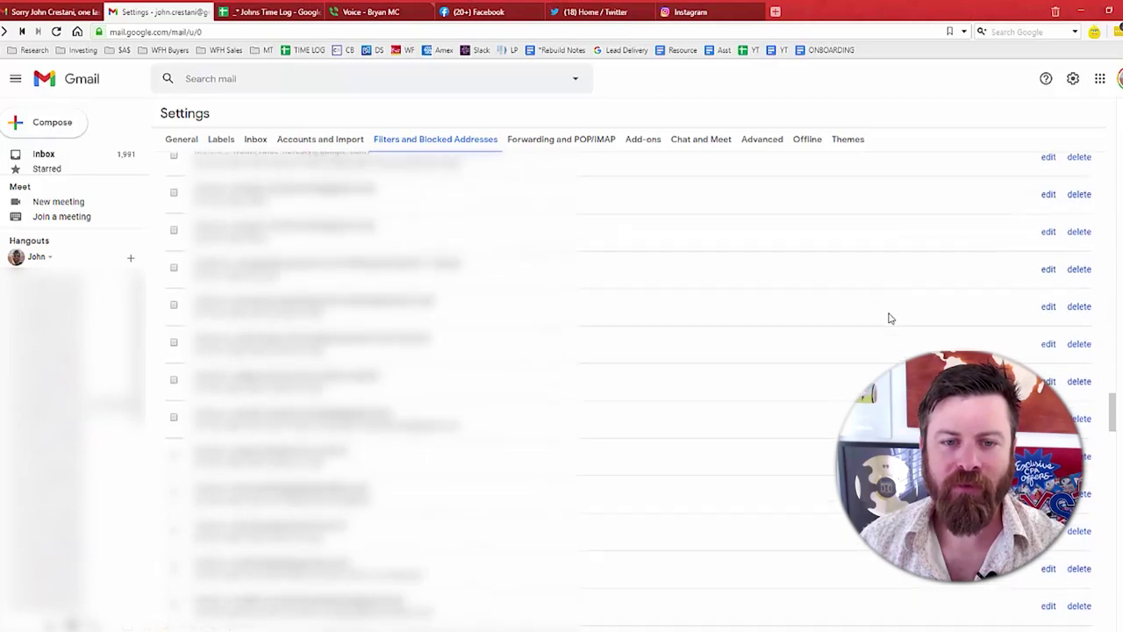
scroll(886, 318, down, 5)
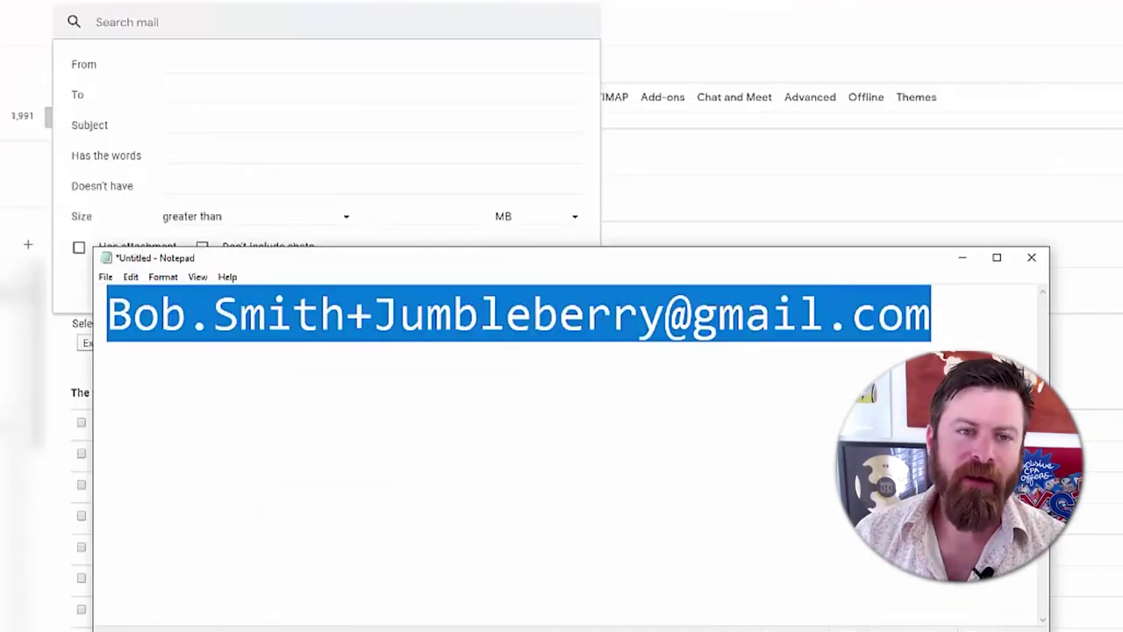
- Highlight the +Jumbleberry alias tag in the Notepad address
click(351, 311)
drag(351, 311, 660, 307)
click(658, 306)
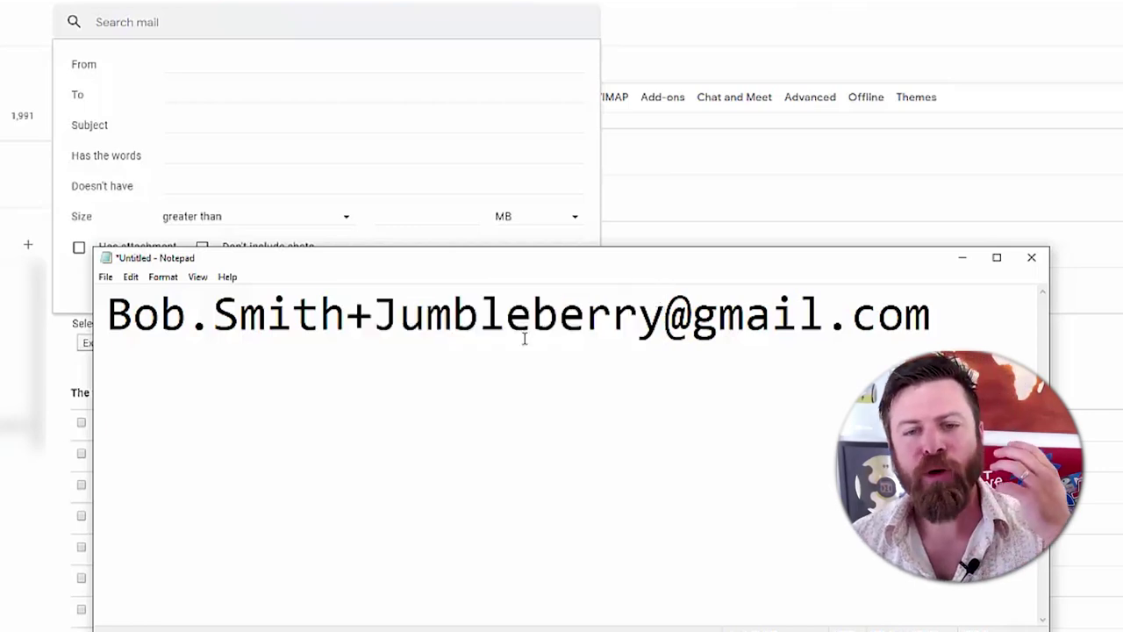
drag(320, 314, 427, 314)
click(427, 316)
drag(358, 328, 660, 321)
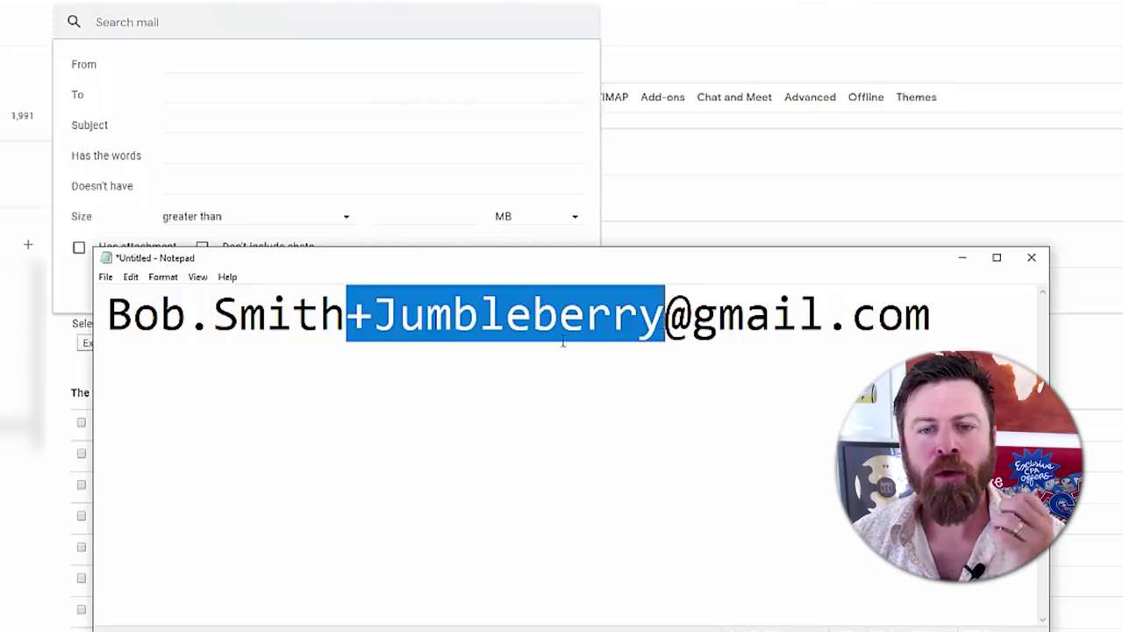
click(534, 317)
drag(345, 316, 660, 313)
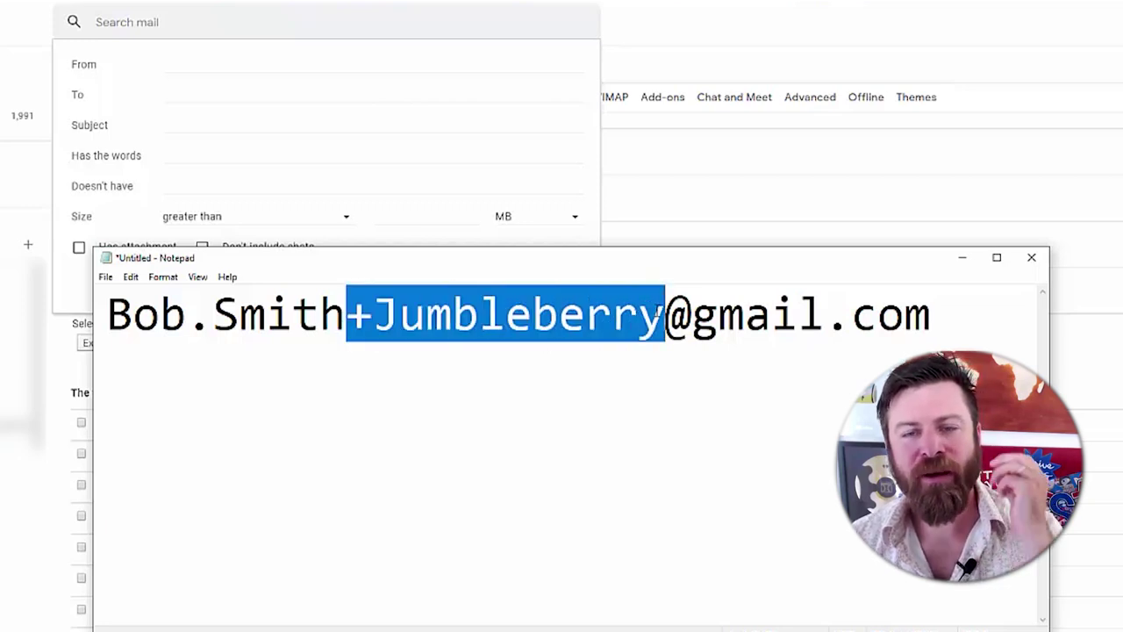
click(659, 311)
- Replace Jumbleberry with netflix, correcting the stray typo
drag(664, 313, 377, 309)
text(net)
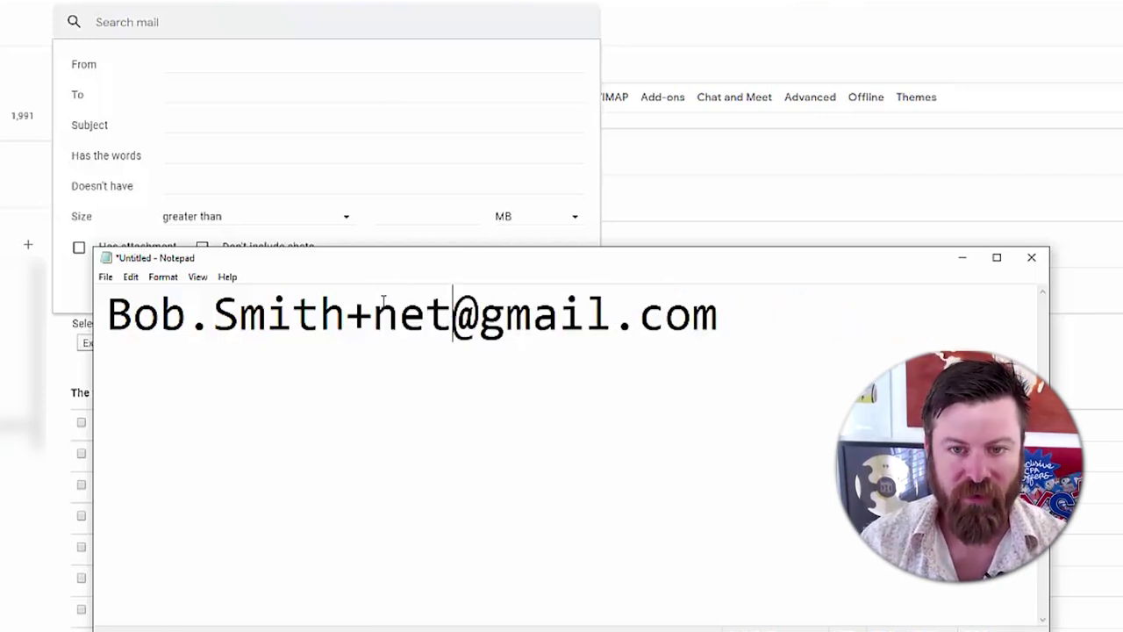
text(flic)
key(Left)
text(x)
key(Delete)
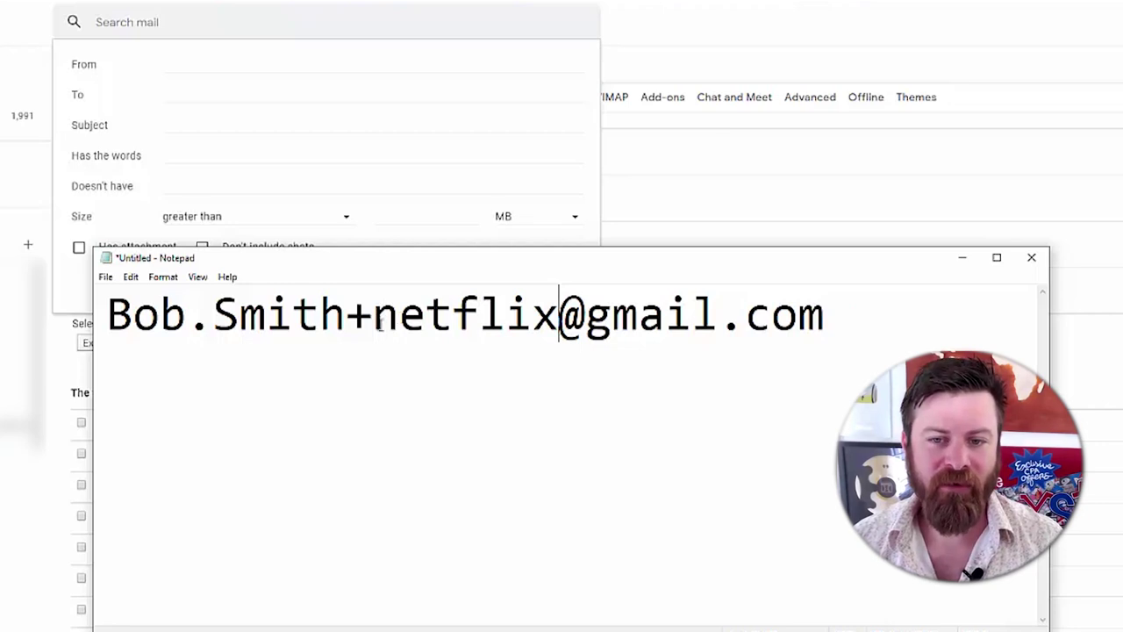
- Change the alias tag from netflix to attcable and select the whole address line
drag(352, 322, 387, 334)
click(560, 337)
key(BackSpace)
key(BackSpace)
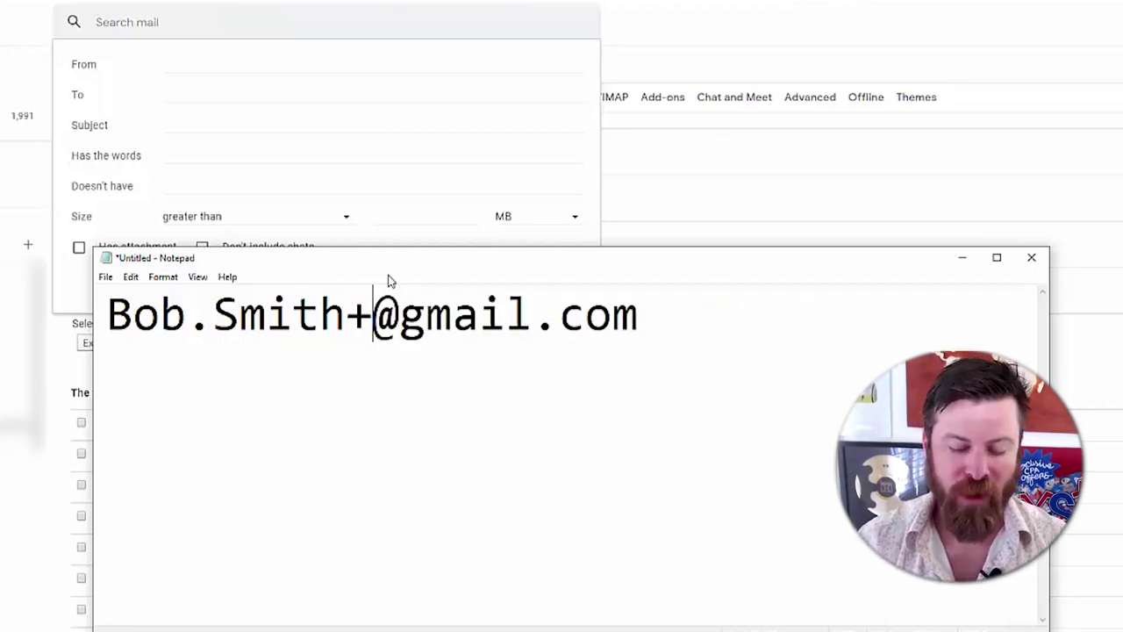
text(att)
text(cablwe)
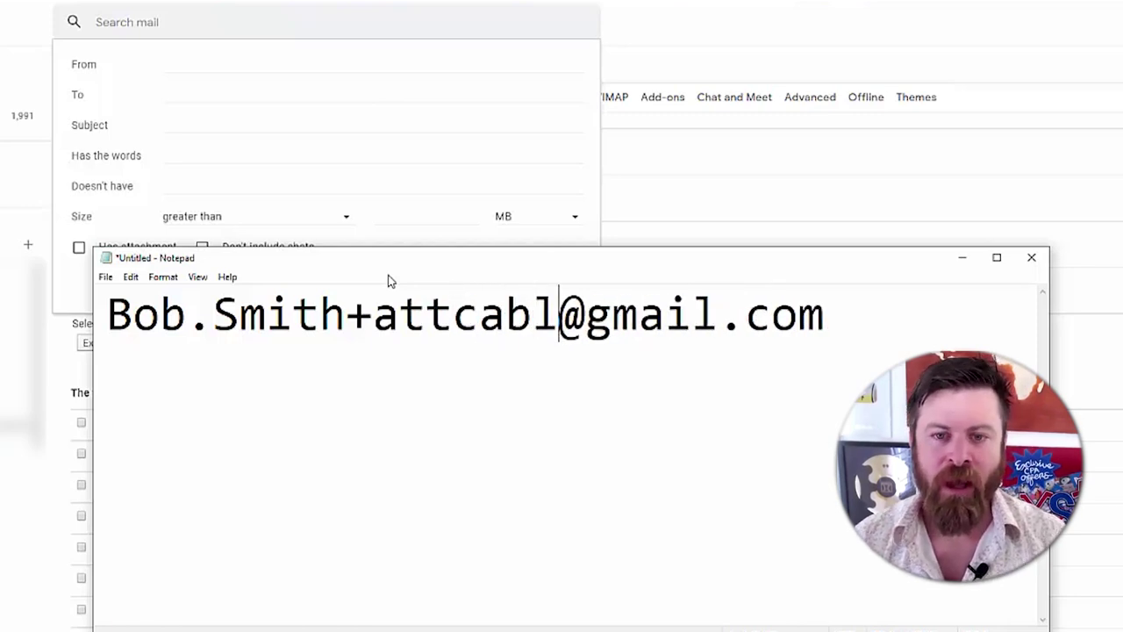
key(BackSpace)
key(BackSpace)
text(er)
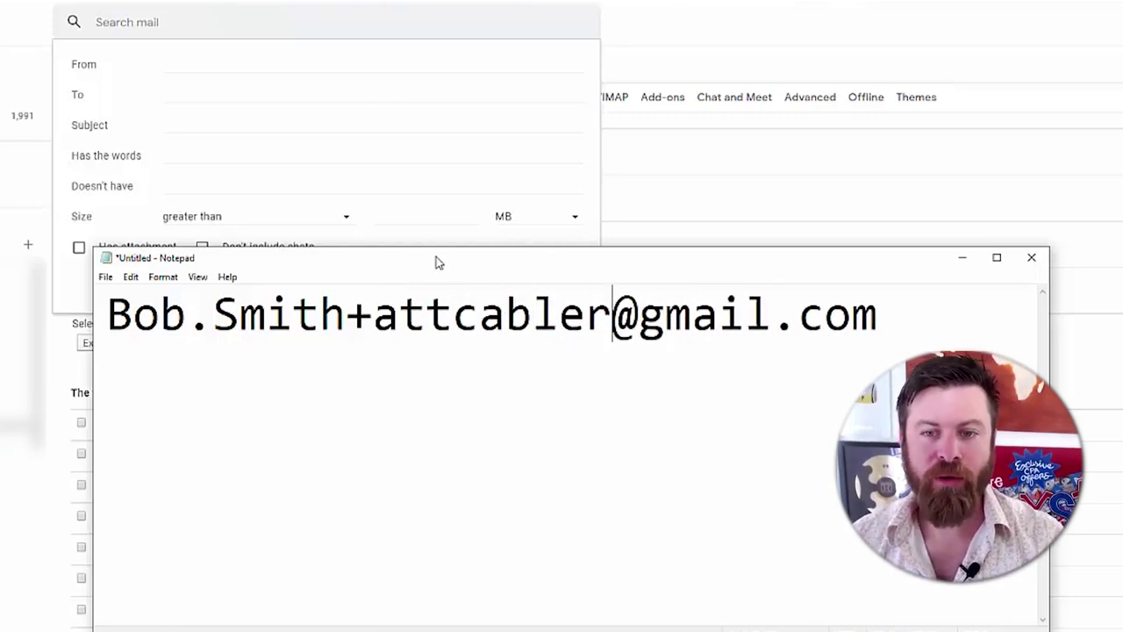
key(BackSpace)
drag(969, 336, 17, 351)
key(ctrl+c)
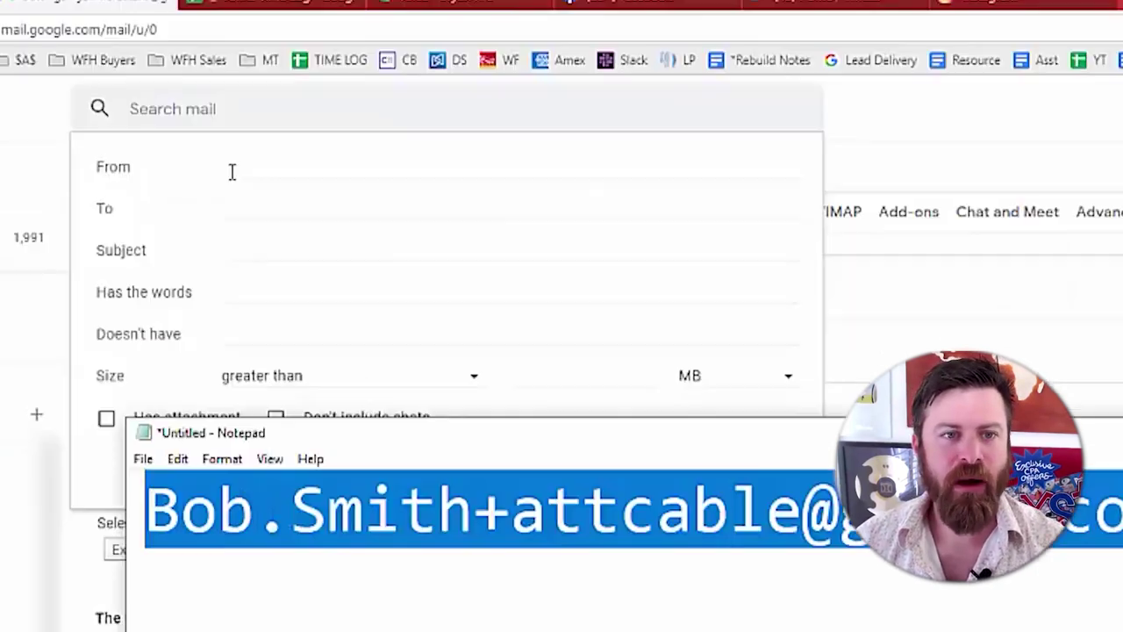
click(198, 69)
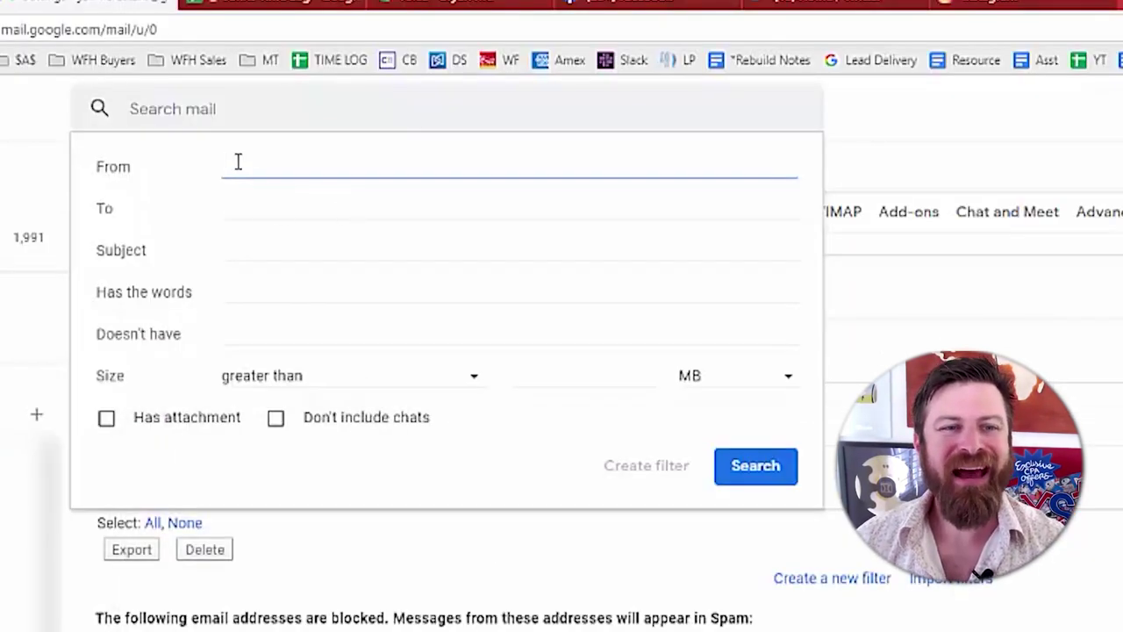
- Paste the attcable plus-alias address into the Gmail search form's To field
click(232, 212)
key(ctrl+v)
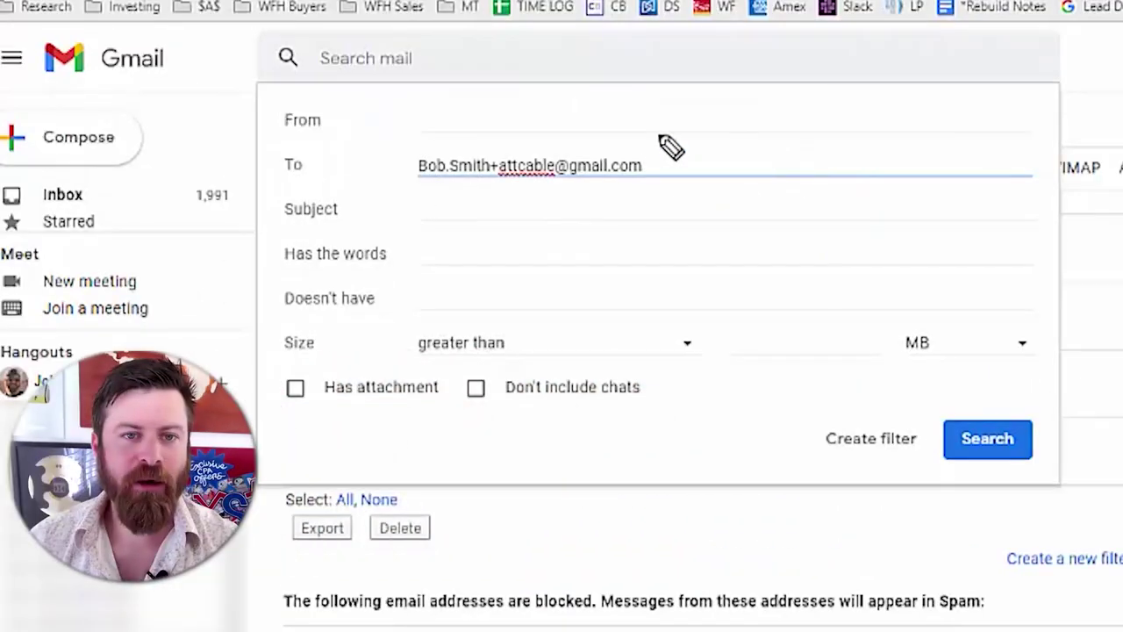
drag(460, 174, 176, 170)
mouse_move(385, 148)
mouse_down()
mouse_move(389, 213)
mouse_move(699, 228)
mouse_move(694, 126)
mouse_move(553, 132)
mouse_up()
mouse_move(1085, 208)
mouse_down()
mouse_move(747, 170)
mouse_move(822, 143)
mouse_move(742, 176)
mouse_move(781, 188)
mouse_up()
mouse_move(116, 158)
mouse_down()
mouse_move(359, 150)
mouse_move(311, 107)
mouse_move(364, 155)
mouse_move(314, 117)
mouse_up()
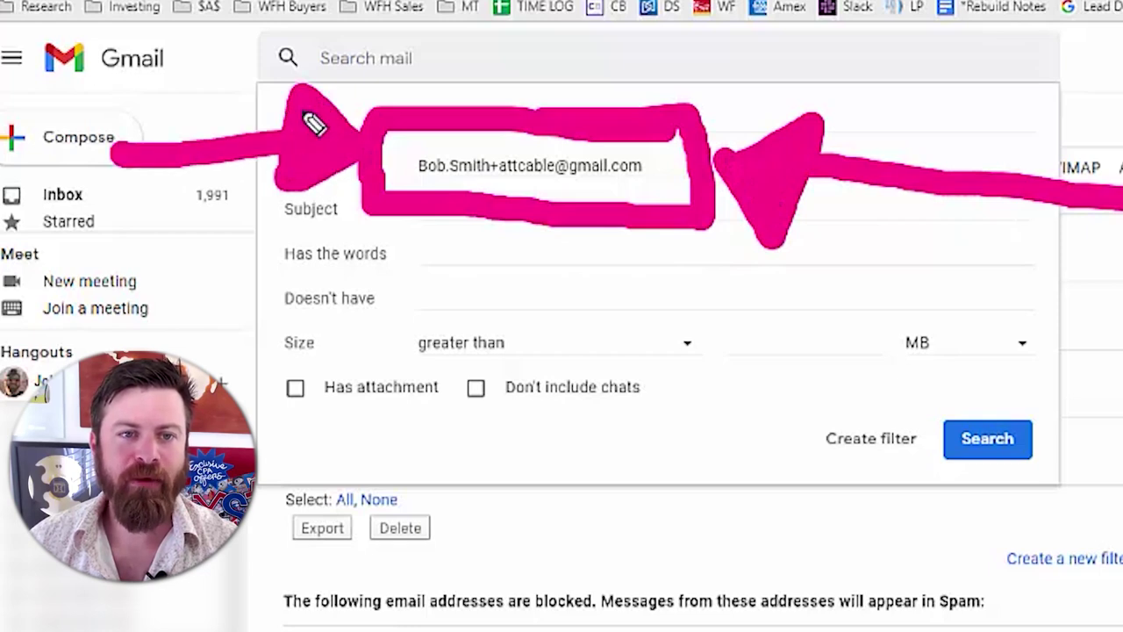
drag(417, 203, 647, 210)
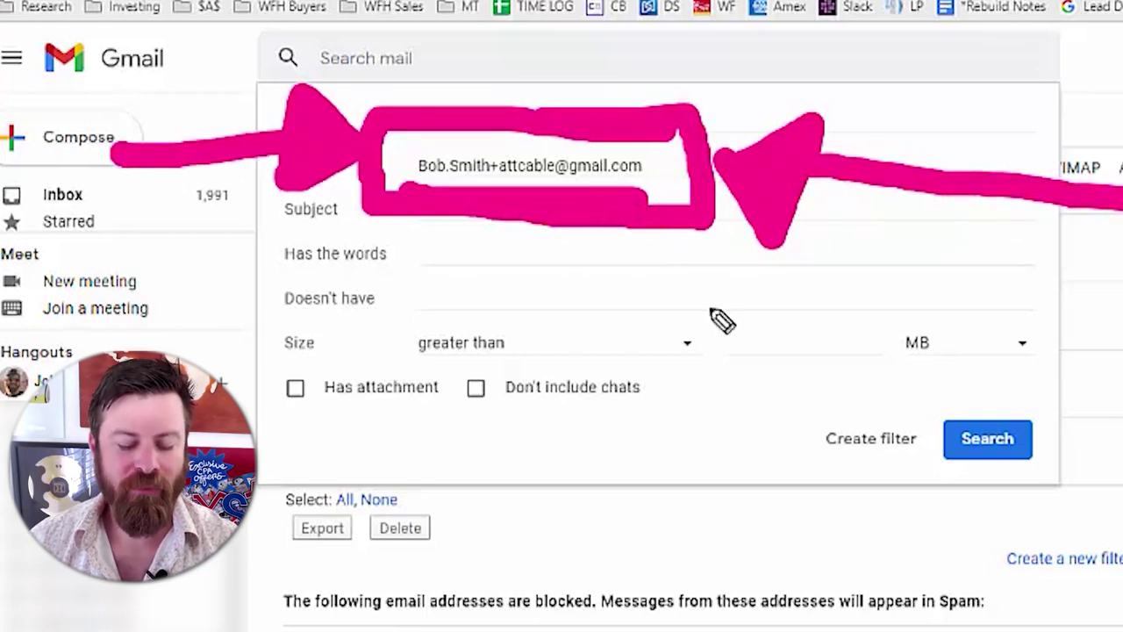
key(e)
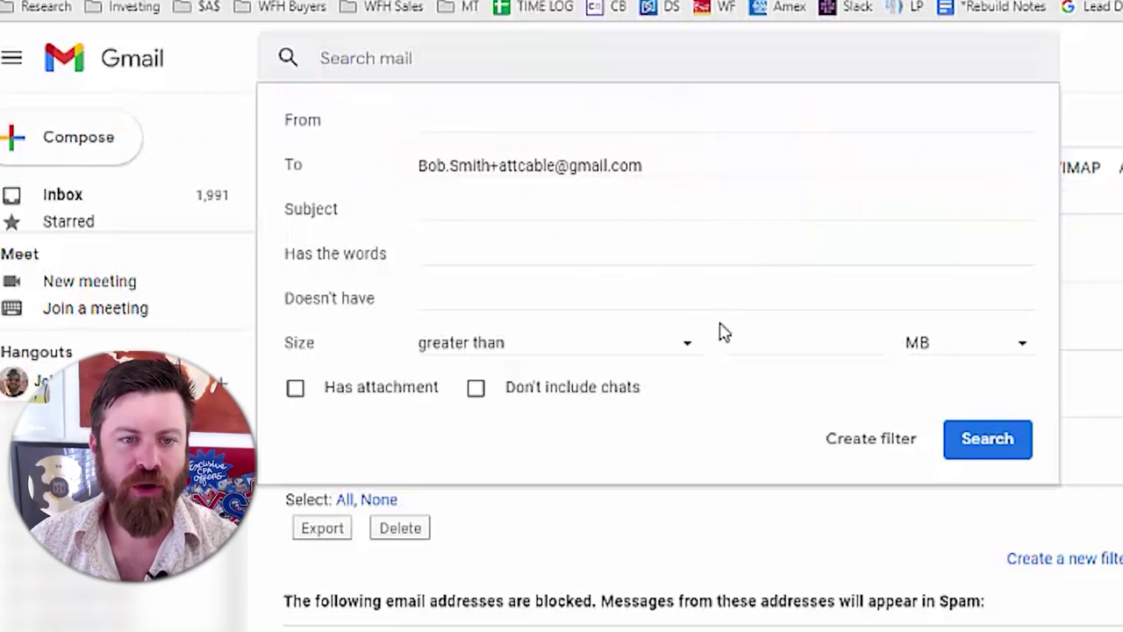
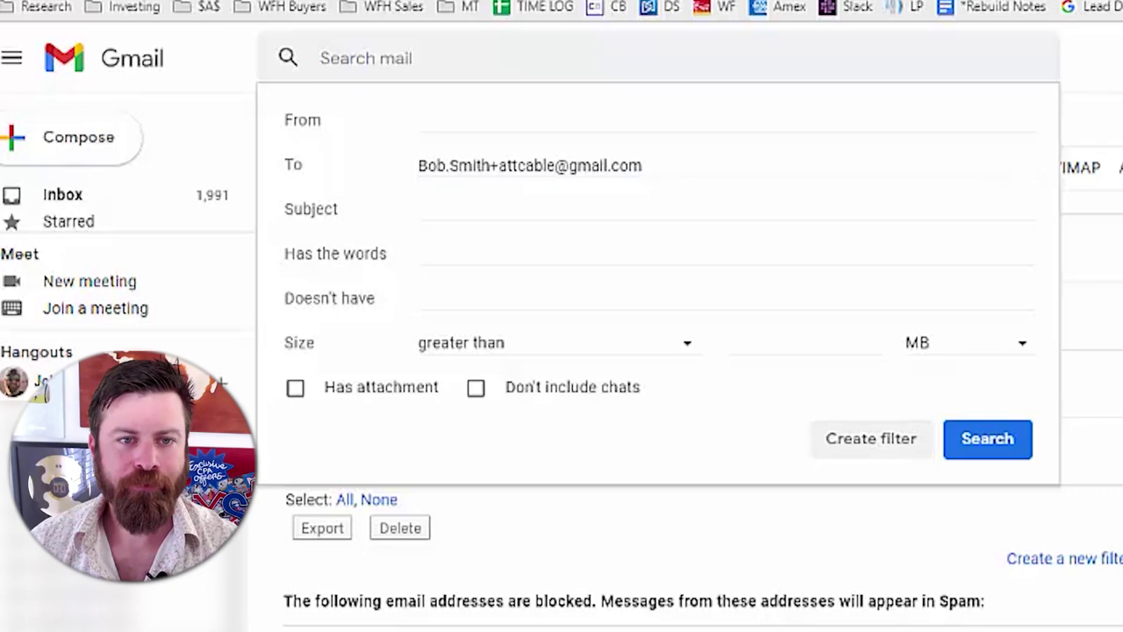
- Choose filter actions: Skip the Inbox, Mark as read, and apply to matching conversations
click(871, 440)
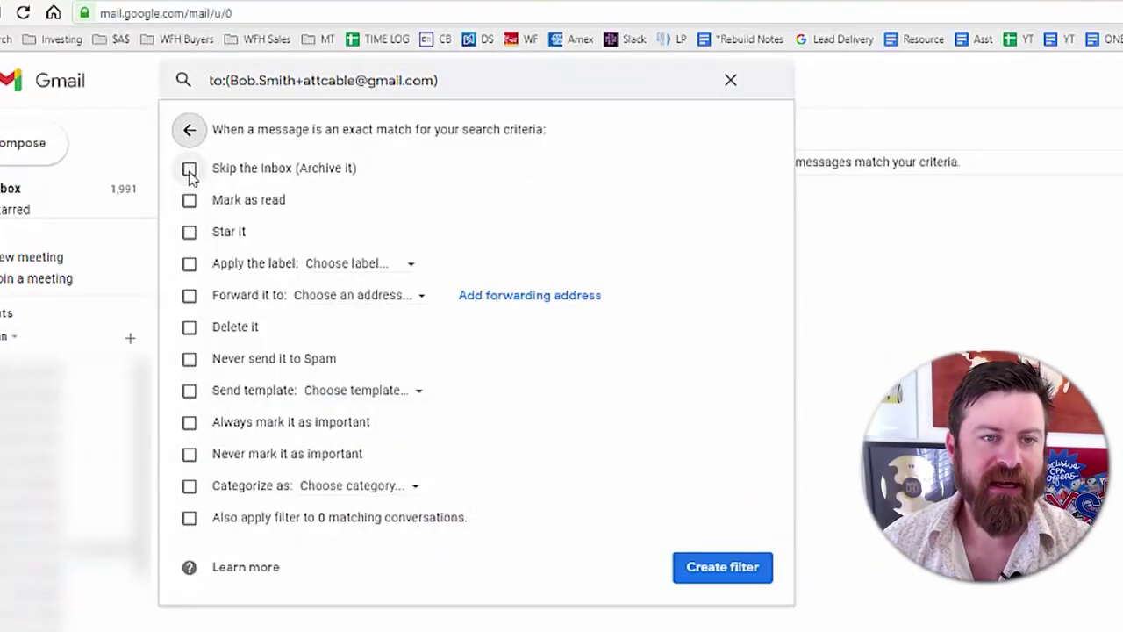
click(190, 169)
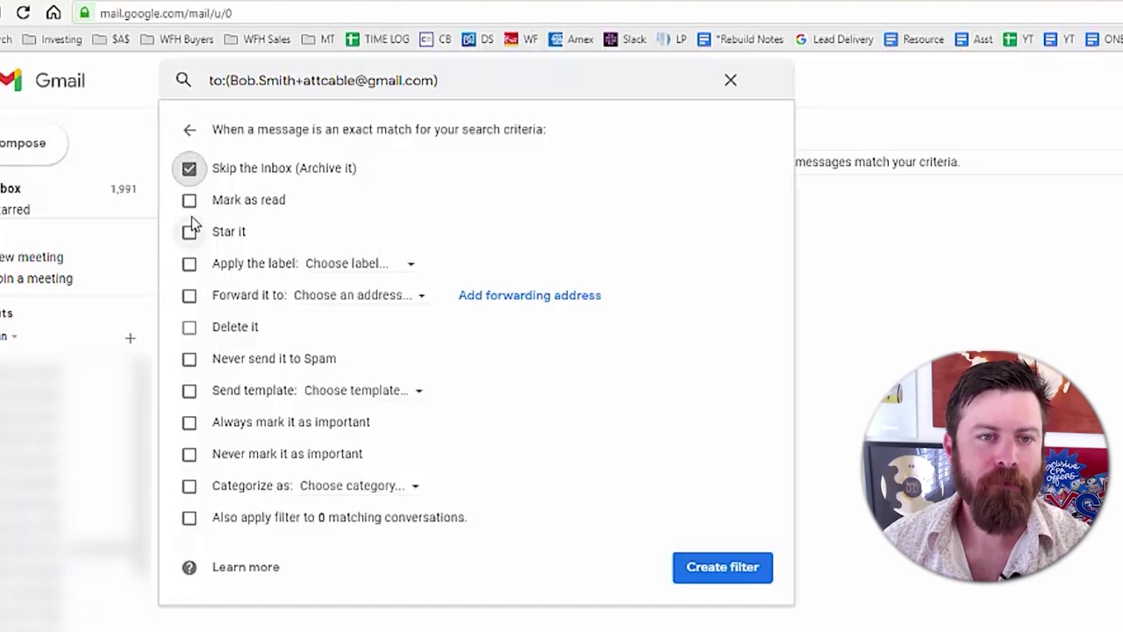
click(188, 200)
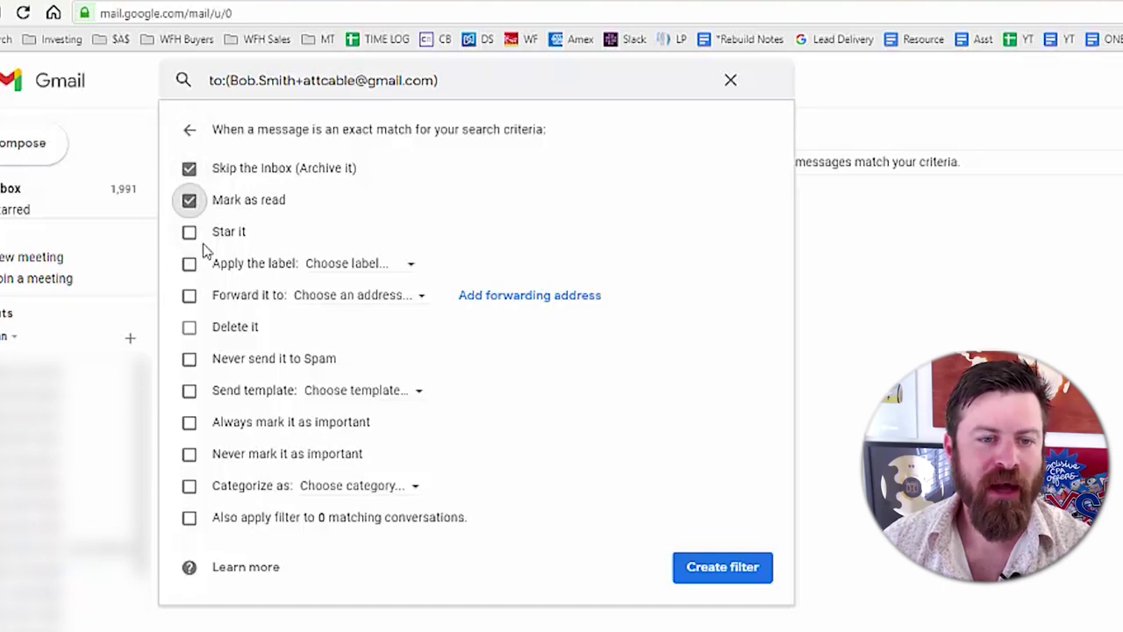
click(189, 520)
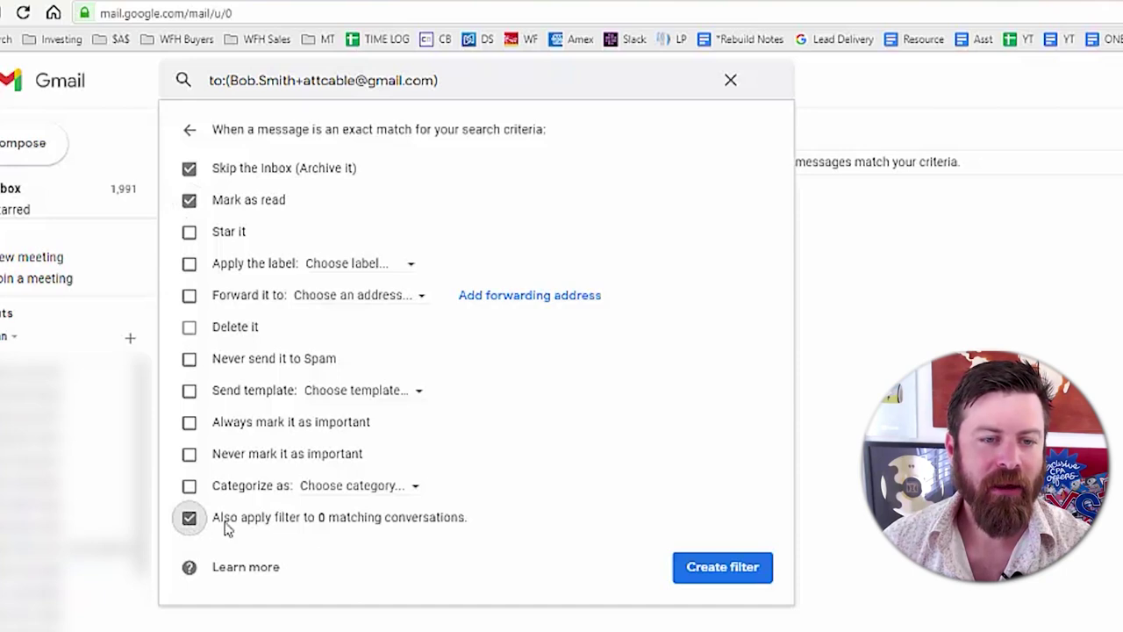
drag(239, 524, 441, 521)
click(441, 521)
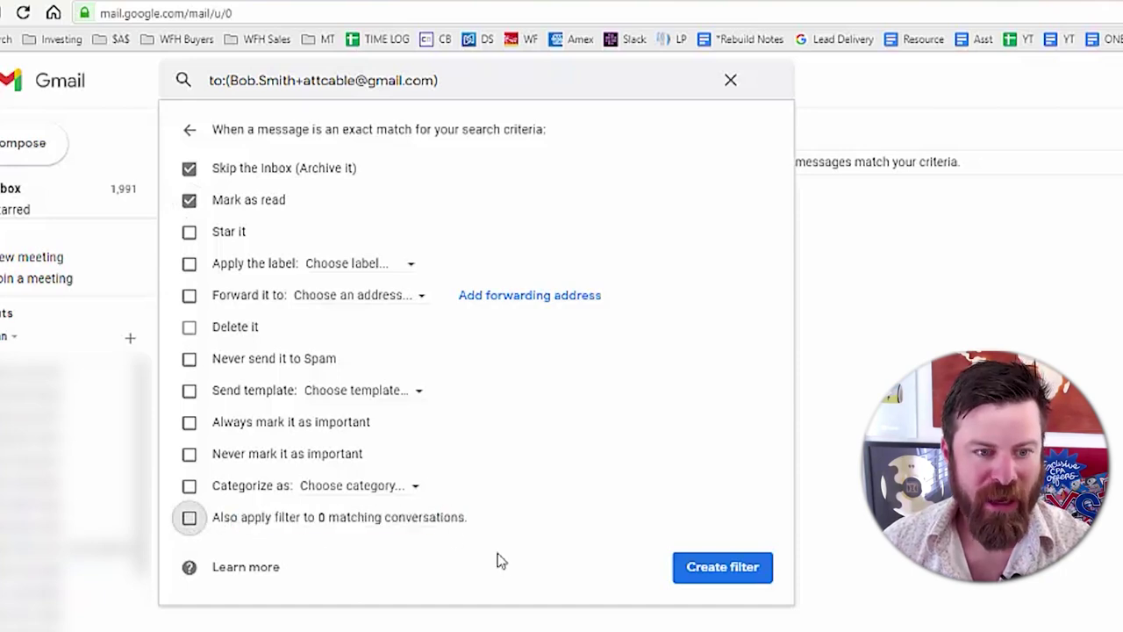
drag(250, 532, 214, 525)
click(189, 527)
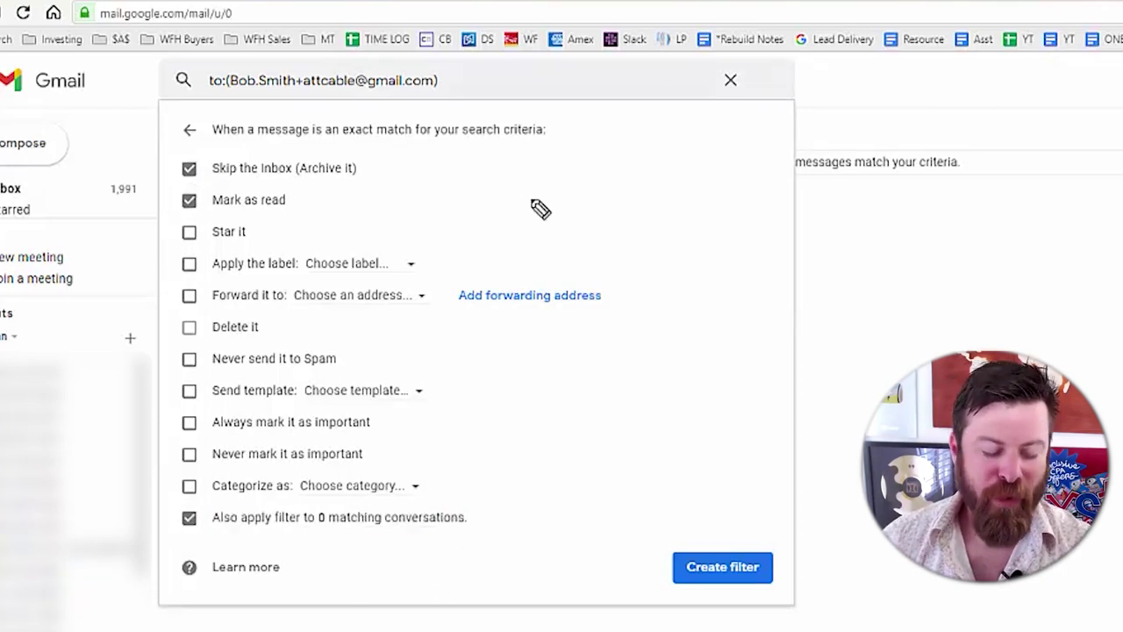
- Look over the chosen actions and create the filter
drag(618, 183, 364, 180)
drag(296, 186, 358, 186)
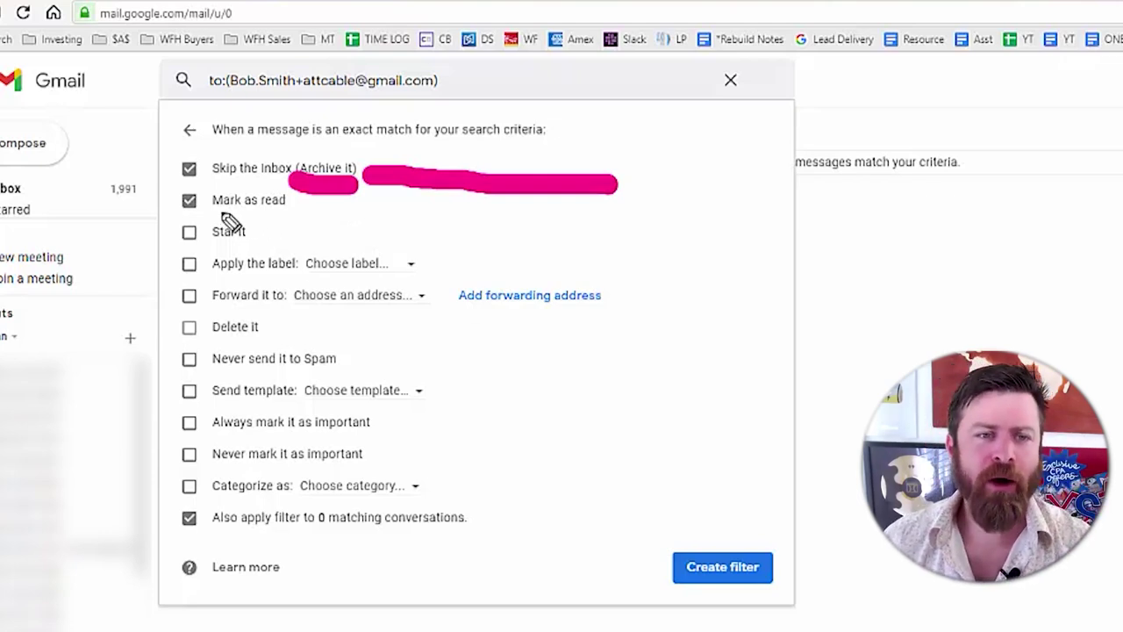
drag(207, 219, 303, 230)
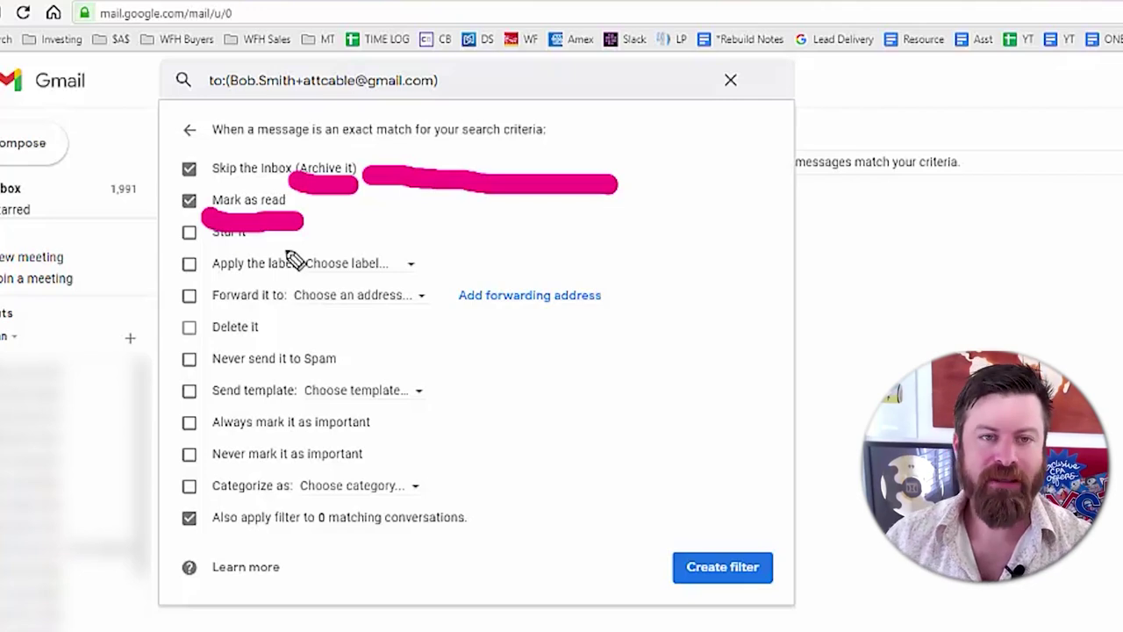
key(Escape)
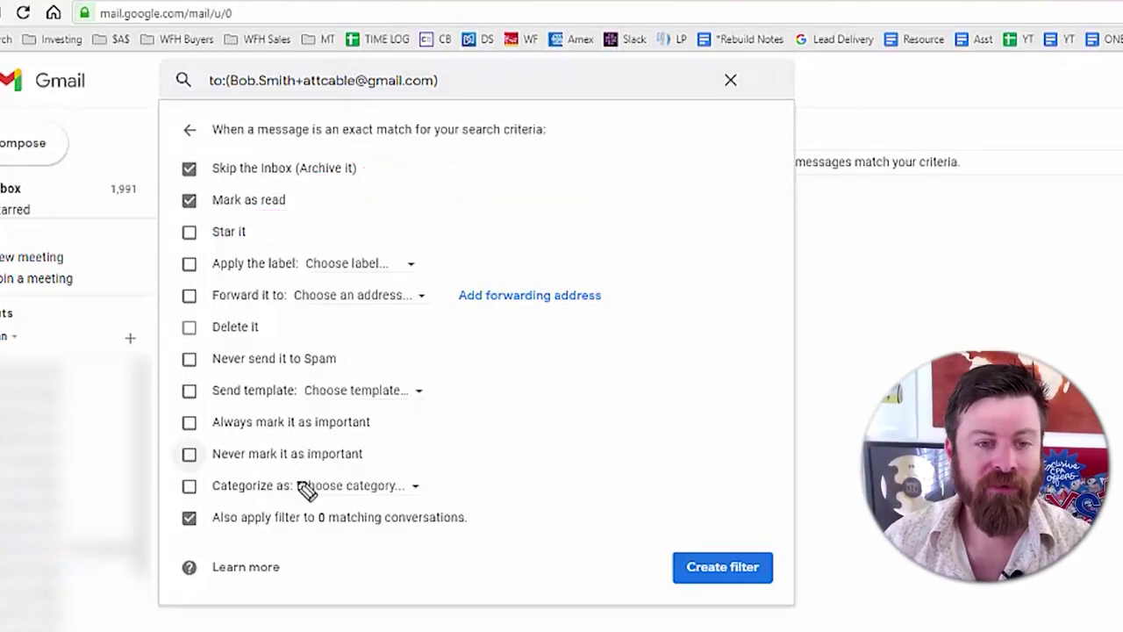
mouse_move(204, 541)
mouse_down()
mouse_move(492, 544)
mouse_move(494, 509)
mouse_move(406, 489)
mouse_move(162, 500)
mouse_move(175, 556)
mouse_move(274, 554)
mouse_up()
mouse_move(751, 500)
mouse_down()
mouse_move(531, 521)
mouse_move(561, 554)
mouse_move(557, 501)
mouse_up()
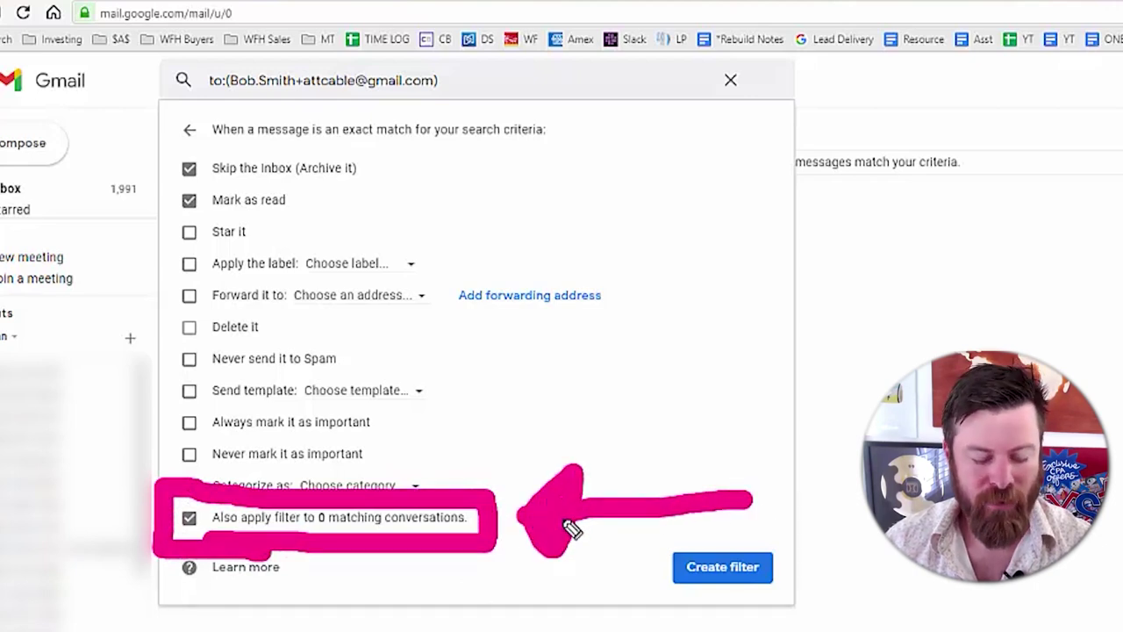
mouse_move(777, 519)
mouse_down()
mouse_move(755, 625)
mouse_move(949, 626)
mouse_up()
click(729, 566)
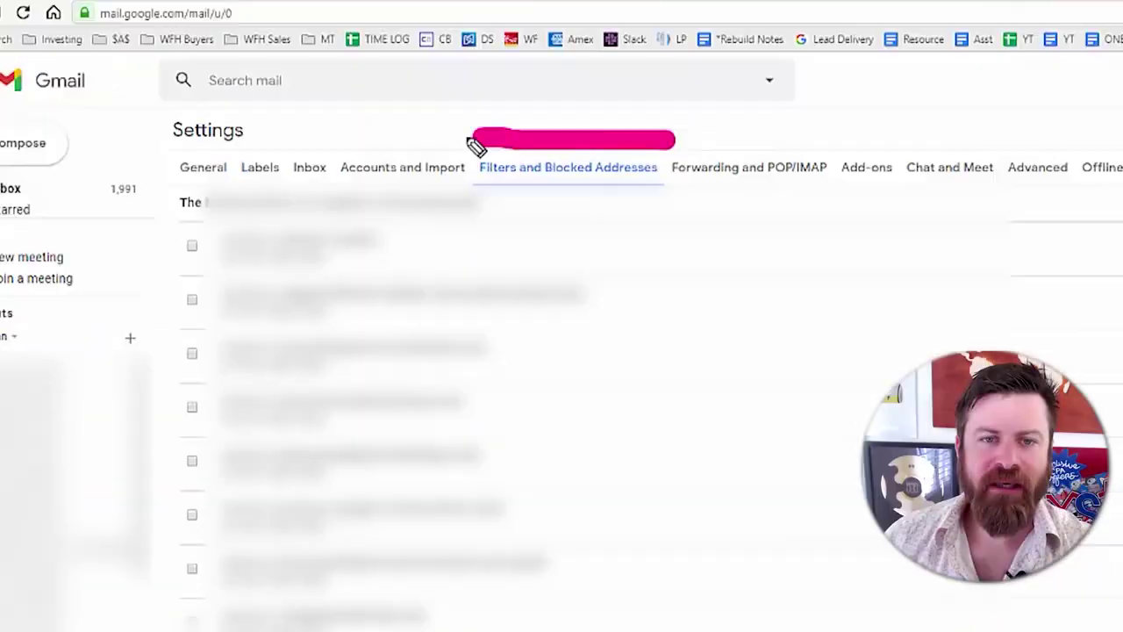
- Scroll the filter list to confirm the new skip-inbox, mark-as-read filter, then create another filter
mouse_move(472, 143)
mouse_down()
mouse_move(451, 201)
mouse_move(693, 206)
mouse_move(614, 134)
mouse_up()
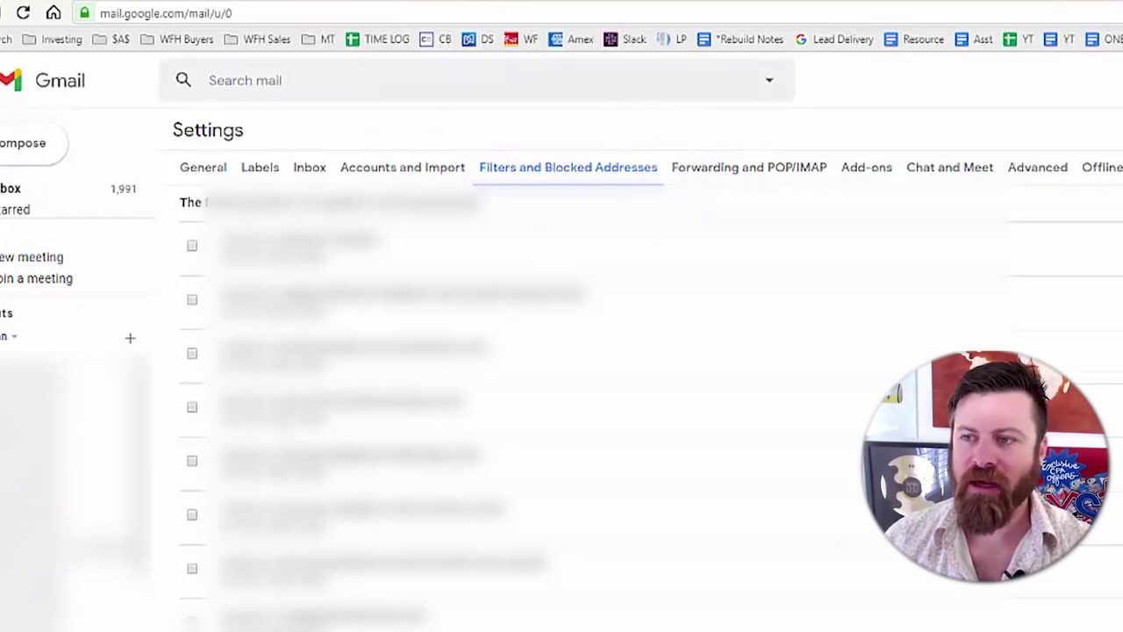
scroll(597, 394, down, 10)
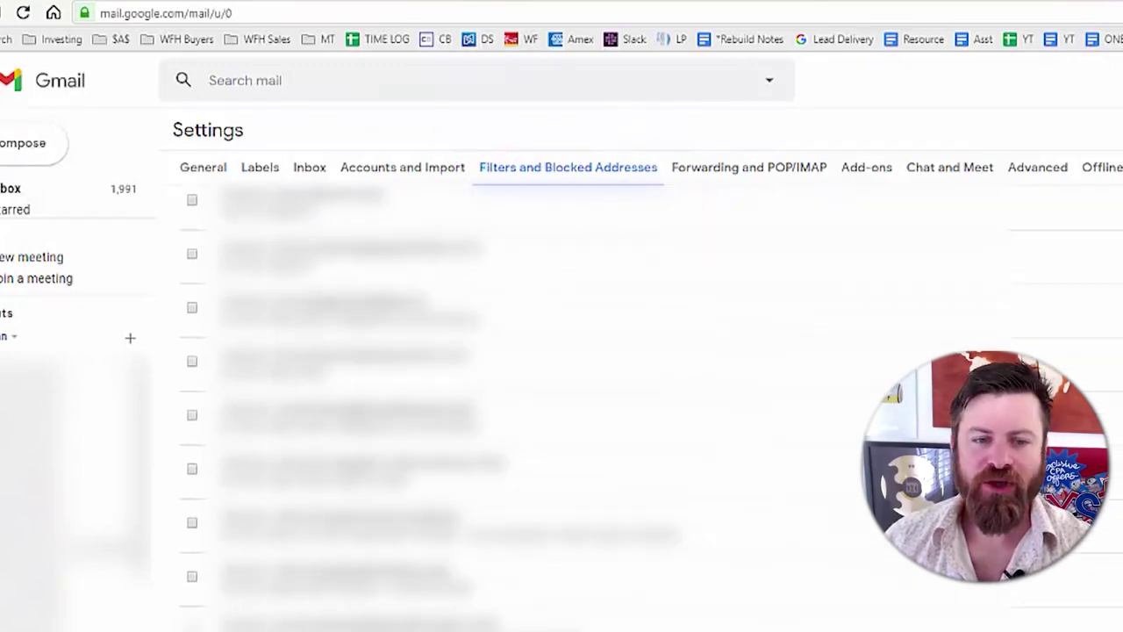
scroll(596, 395, down, 8)
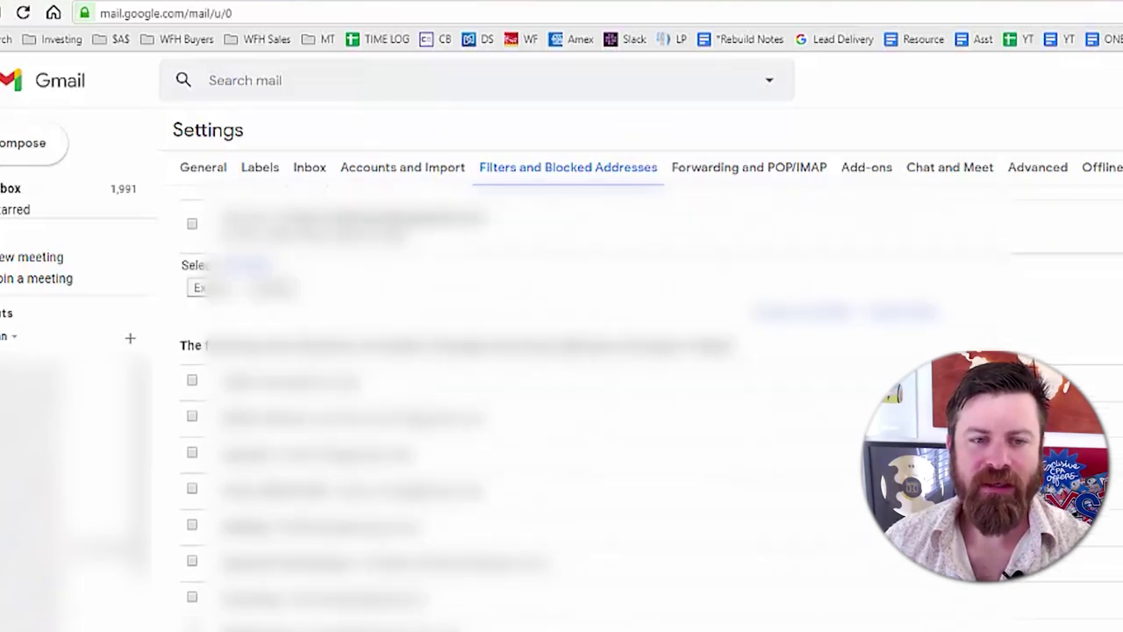
scroll(596, 395, down, 2)
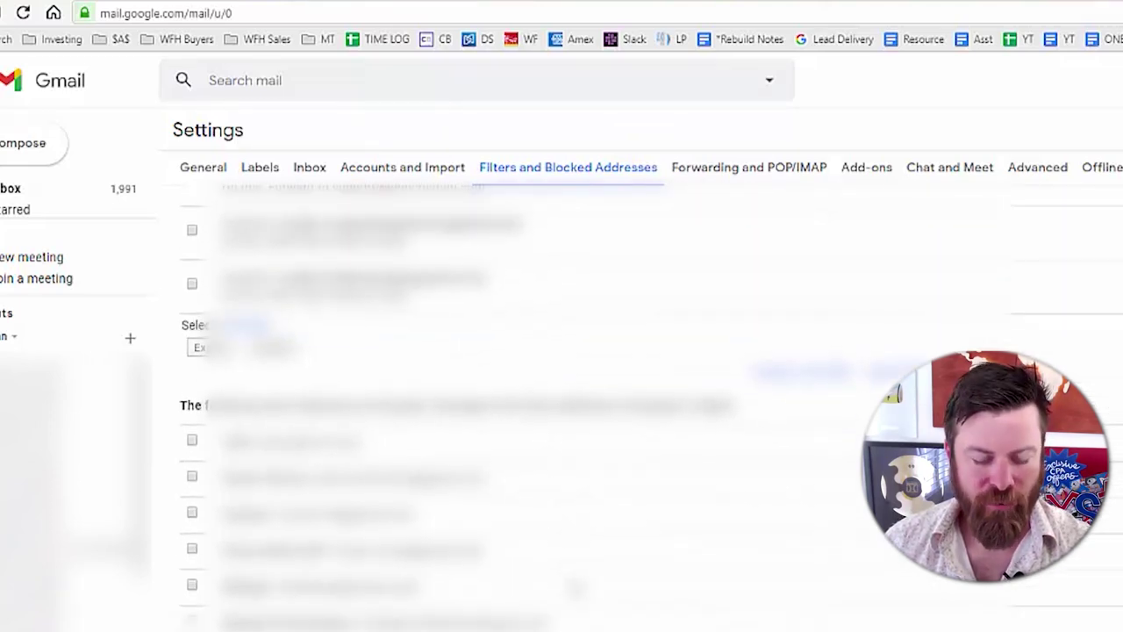
mouse_move(558, 197)
mouse_down()
mouse_move(116, 199)
mouse_move(103, 292)
mouse_move(526, 301)
mouse_move(596, 288)
mouse_move(582, 189)
mouse_move(505, 186)
mouse_up()
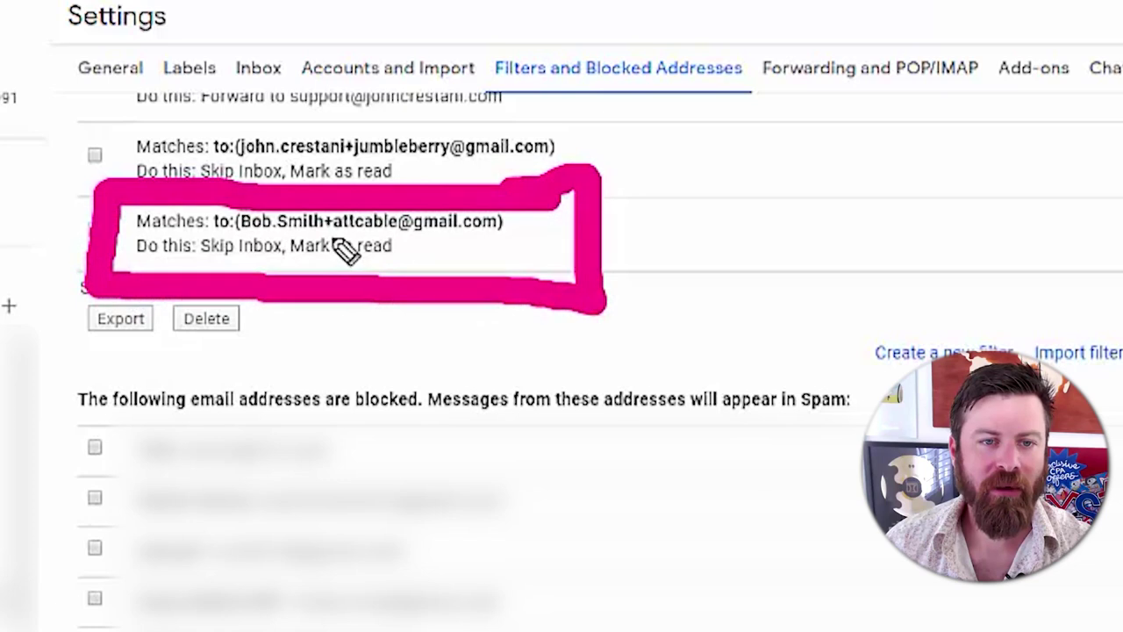
drag(189, 267, 363, 268)
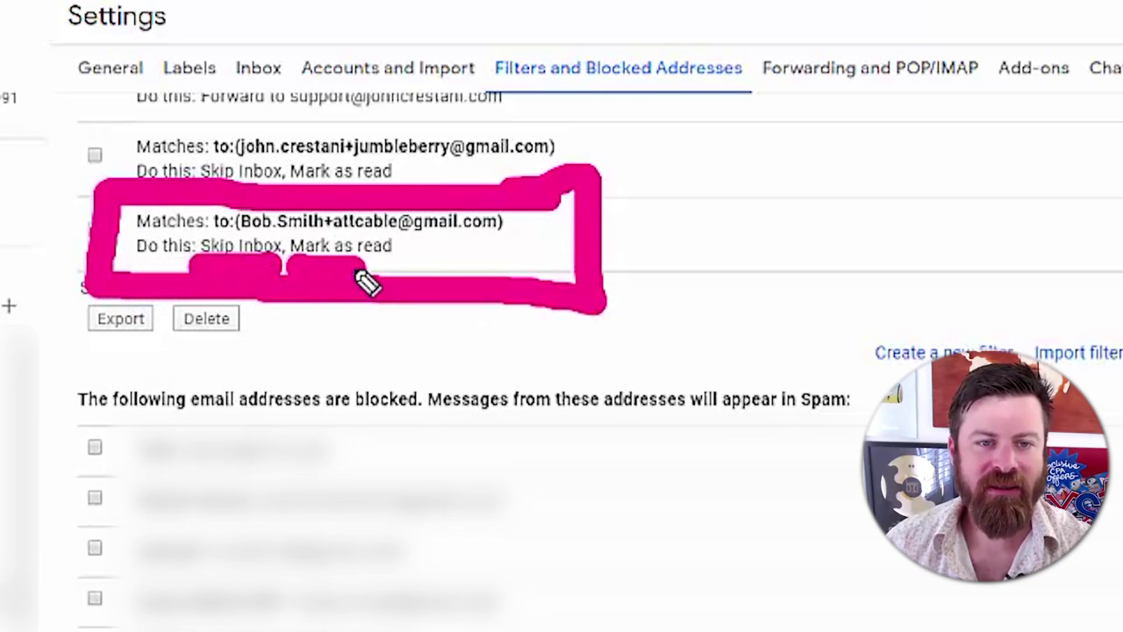
mouse_move(558, 323)
mouse_down()
mouse_move(408, 281)
mouse_move(377, 254)
mouse_up()
mouse_move(867, 255)
mouse_down()
mouse_move(715, 241)
mouse_move(686, 268)
mouse_move(722, 295)
mouse_move(734, 253)
mouse_move(727, 263)
mouse_up()
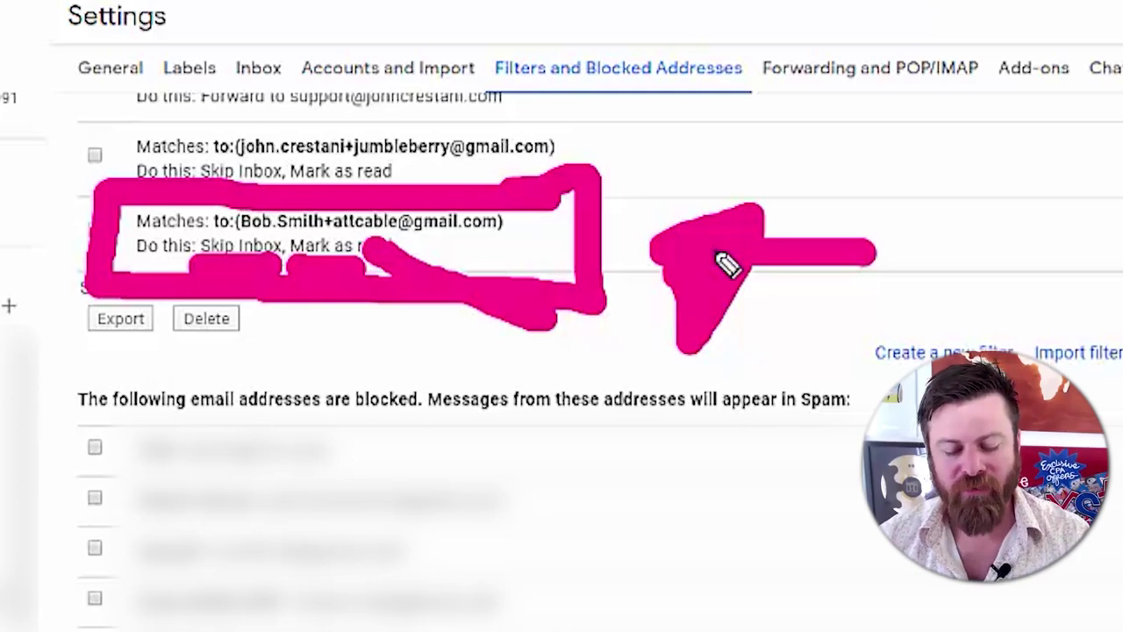
key(e)
click(921, 351)
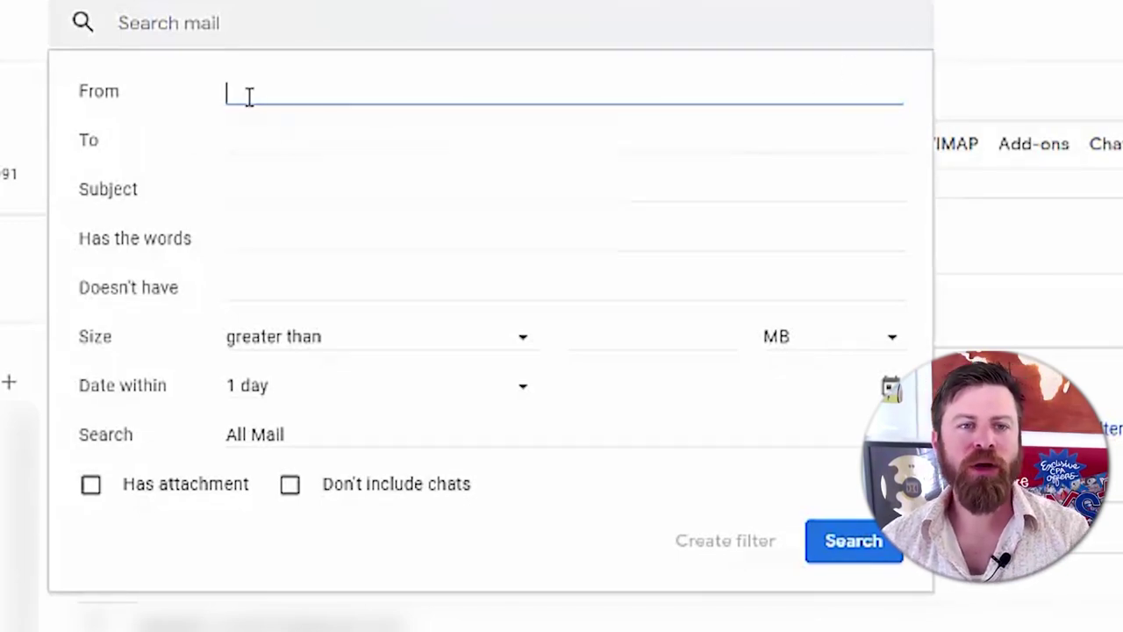
- Enter *jumbleberry.com as the filter's From address and continue to its actions
double_click(87, 93)
click(214, 103)
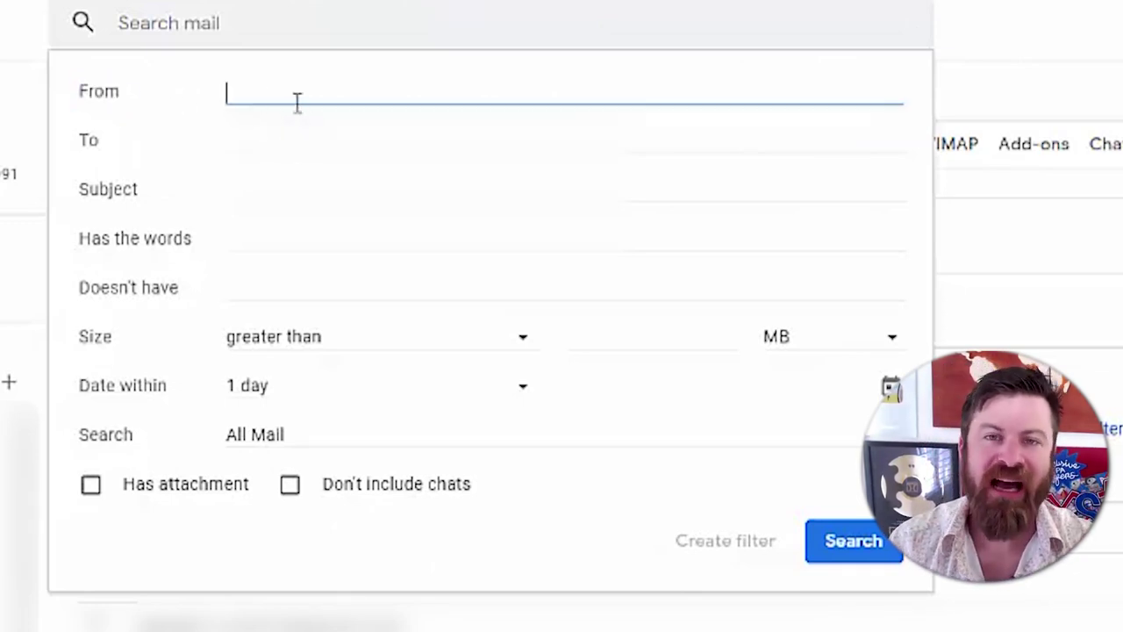
text(*)
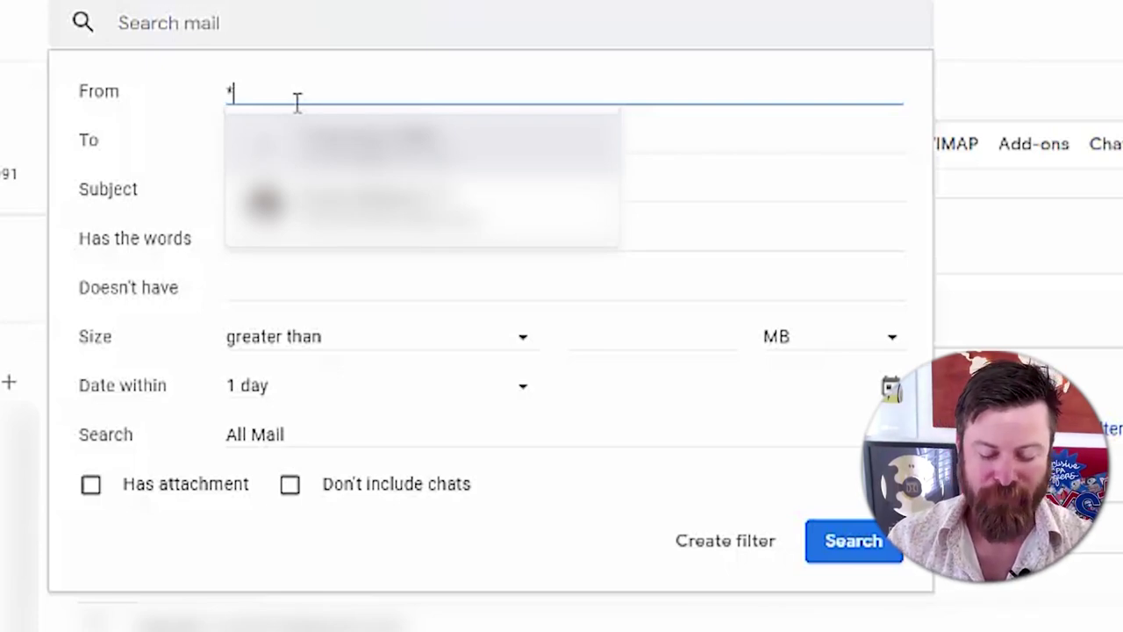
text(jumbleber)
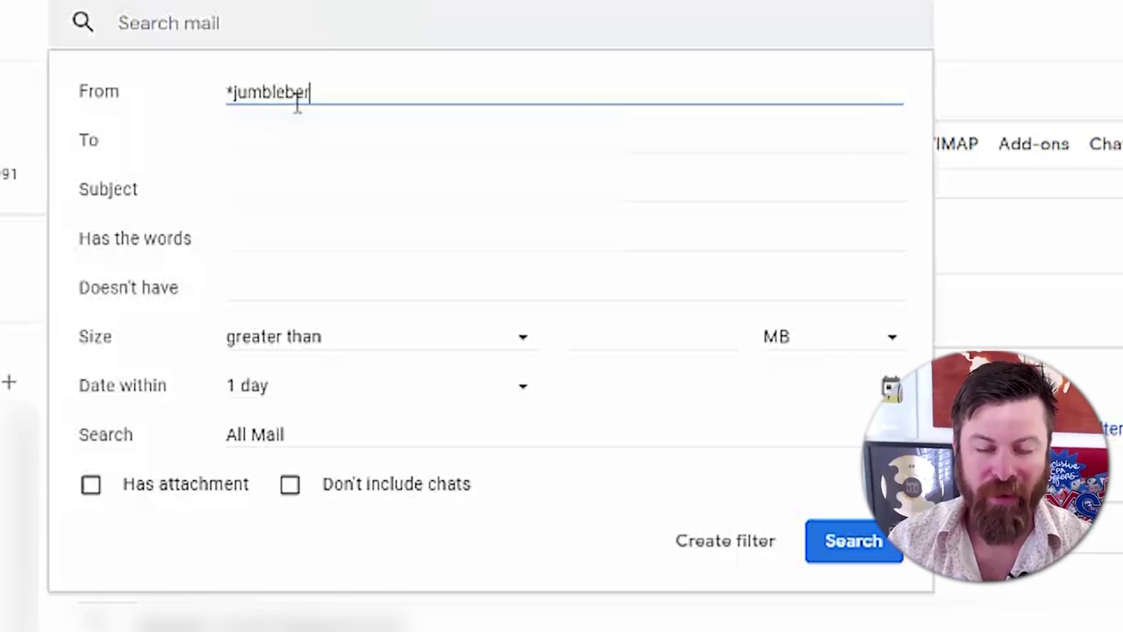
text(ry.com)
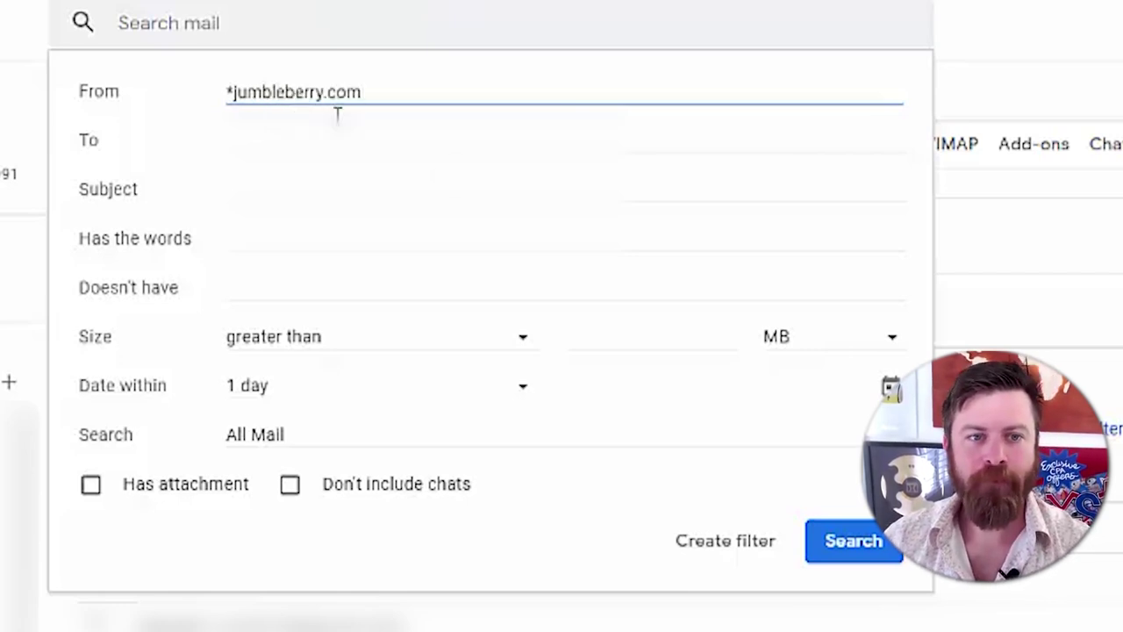
click(727, 552)
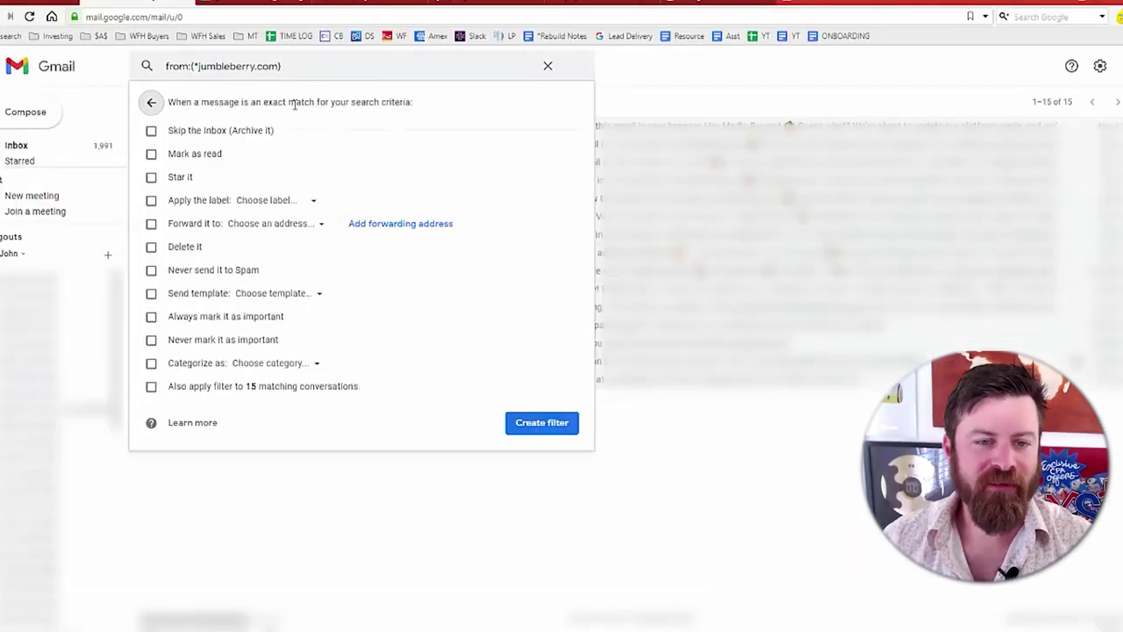
- Toggle the apply-to-15-conversations option and review the from:(*jumbleberry.com) criteria
click(151, 387)
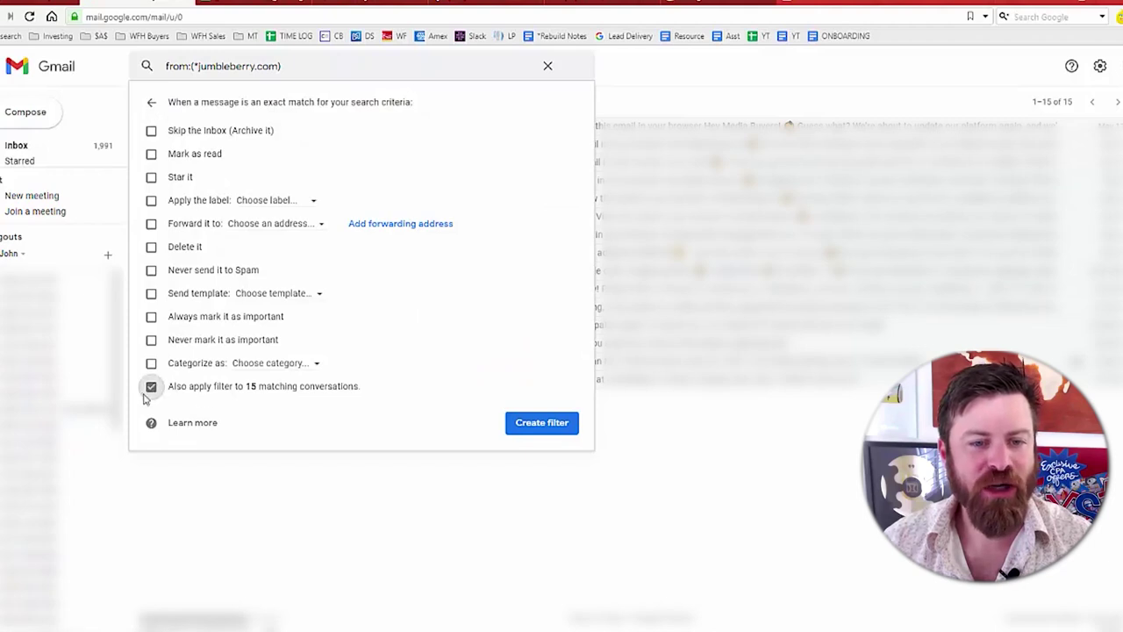
drag(257, 395, 365, 394)
click(347, 394)
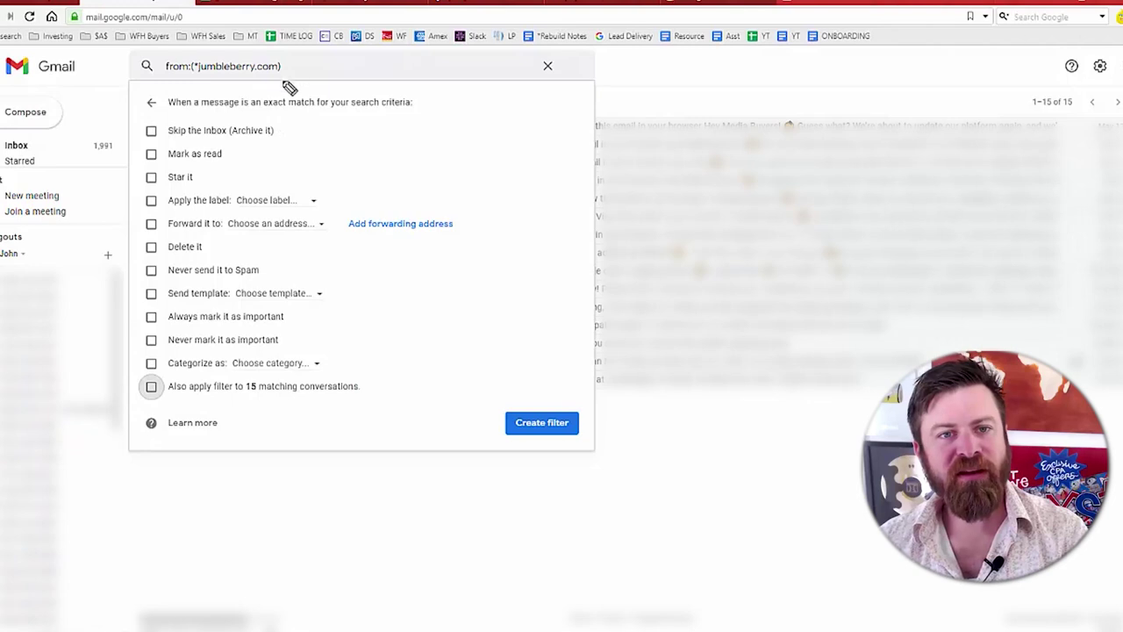
click(188, 81)
mouse_move(208, 81)
mouse_down()
mouse_move(298, 93)
mouse_move(300, 47)
mouse_move(151, 49)
mouse_move(159, 77)
mouse_move(217, 92)
mouse_up()
mouse_move(401, 74)
mouse_down()
mouse_move(318, 78)
mouse_move(323, 98)
mouse_move(337, 96)
mouse_up()
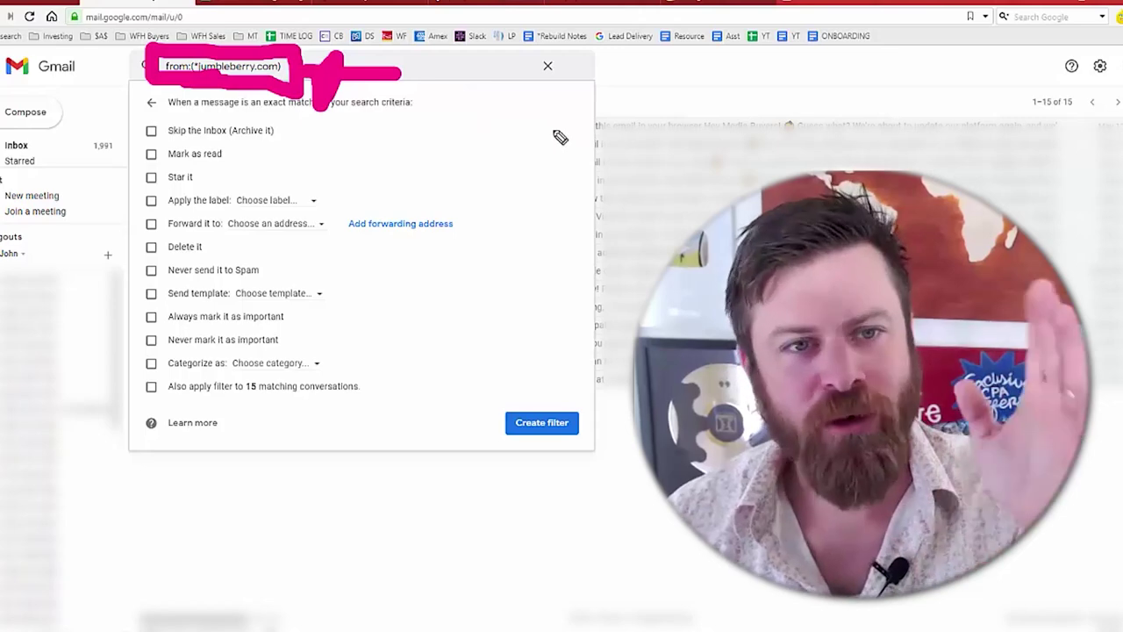
mouse_move(39, 74)
mouse_down()
mouse_move(114, 78)
mouse_move(105, 88)
mouse_up()
drag(163, 51, 156, 84)
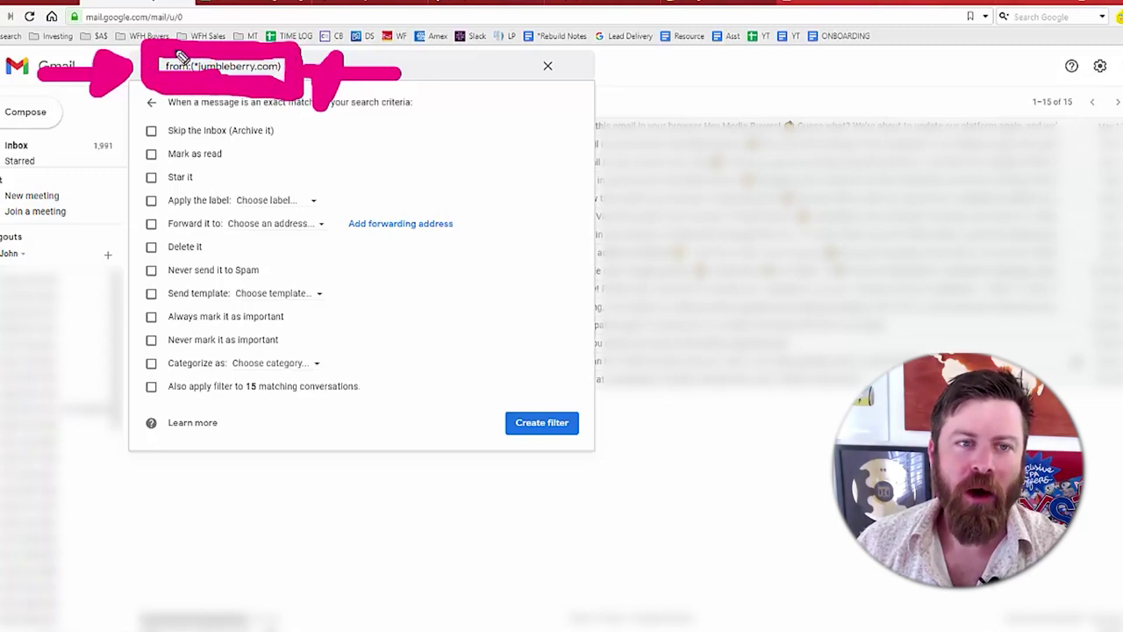
drag(302, 72, 311, 113)
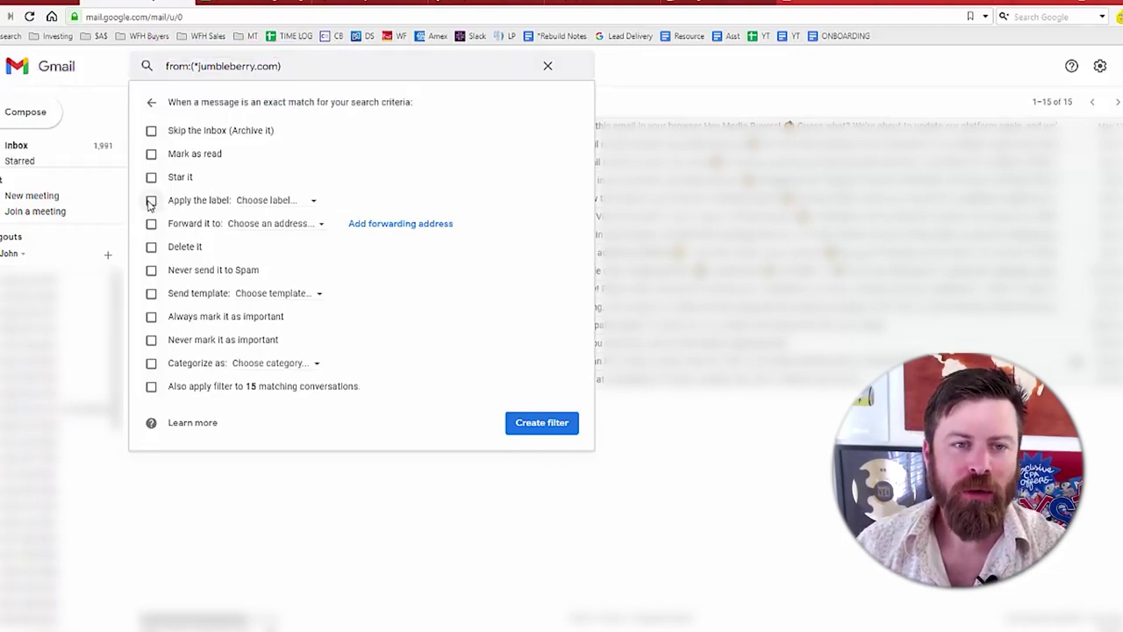
- Tick Never mark important, apply to 15 conversations, Skip the Inbox and Mark as read, then save
click(151, 339)
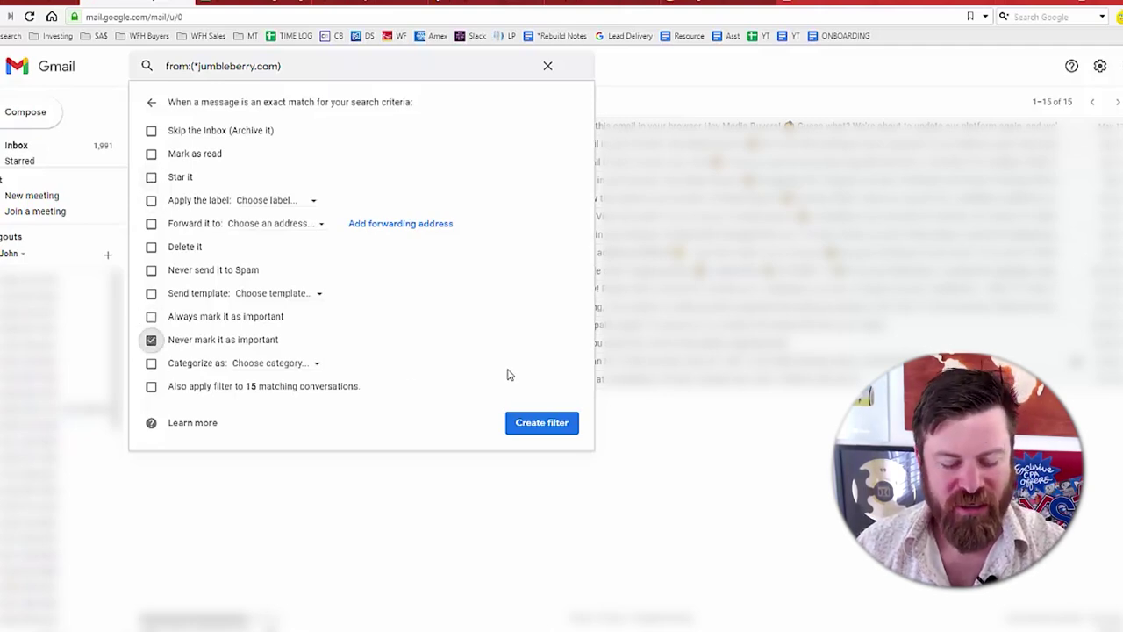
drag(425, 341, 288, 342)
drag(481, 390, 372, 391)
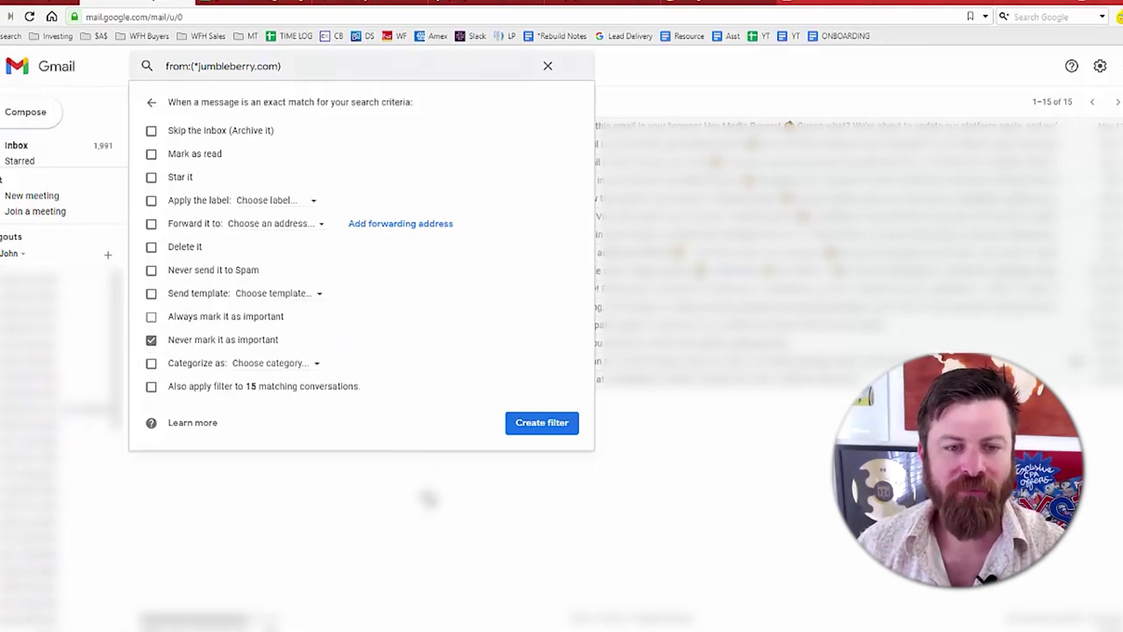
click(151, 386)
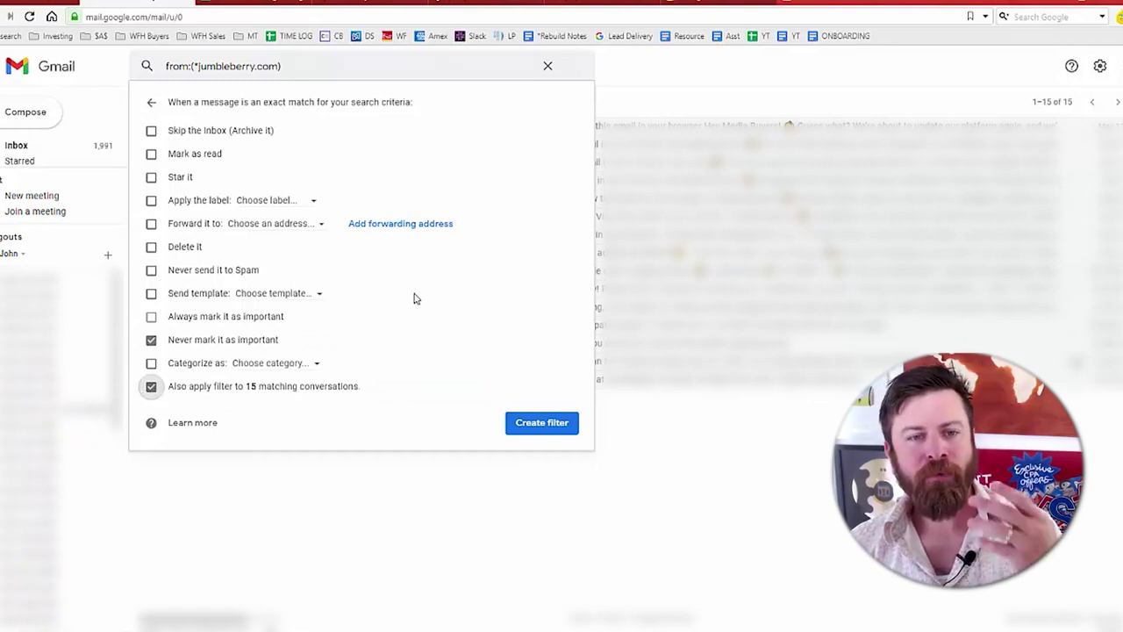
click(151, 130)
click(151, 153)
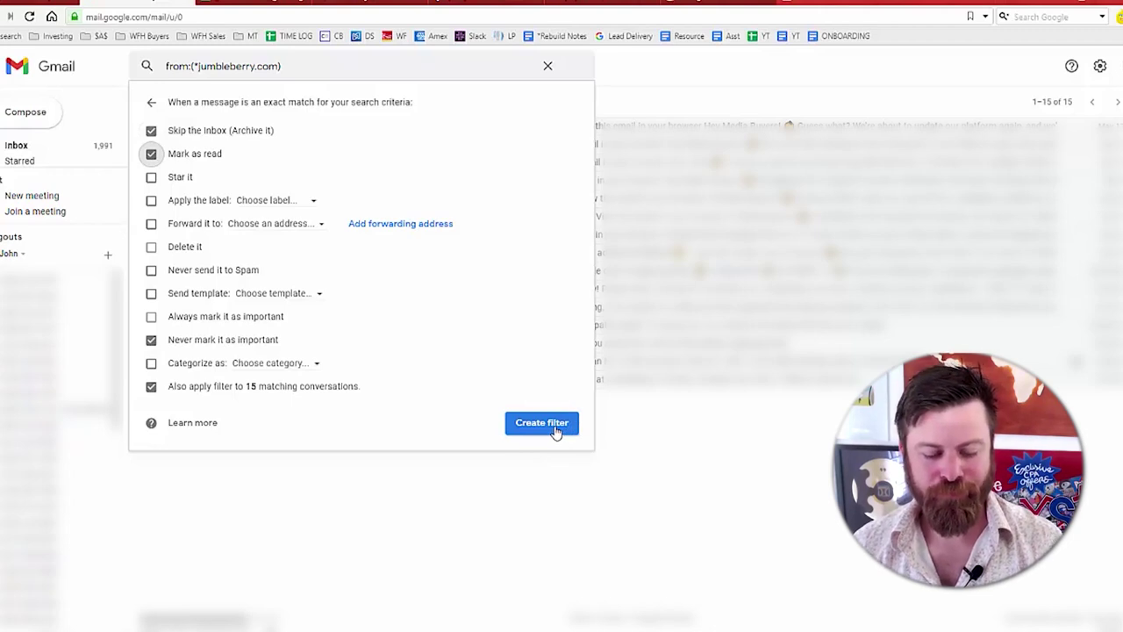
mouse_move(517, 314)
mouse_down()
mouse_move(531, 396)
mouse_move(555, 388)
mouse_up()
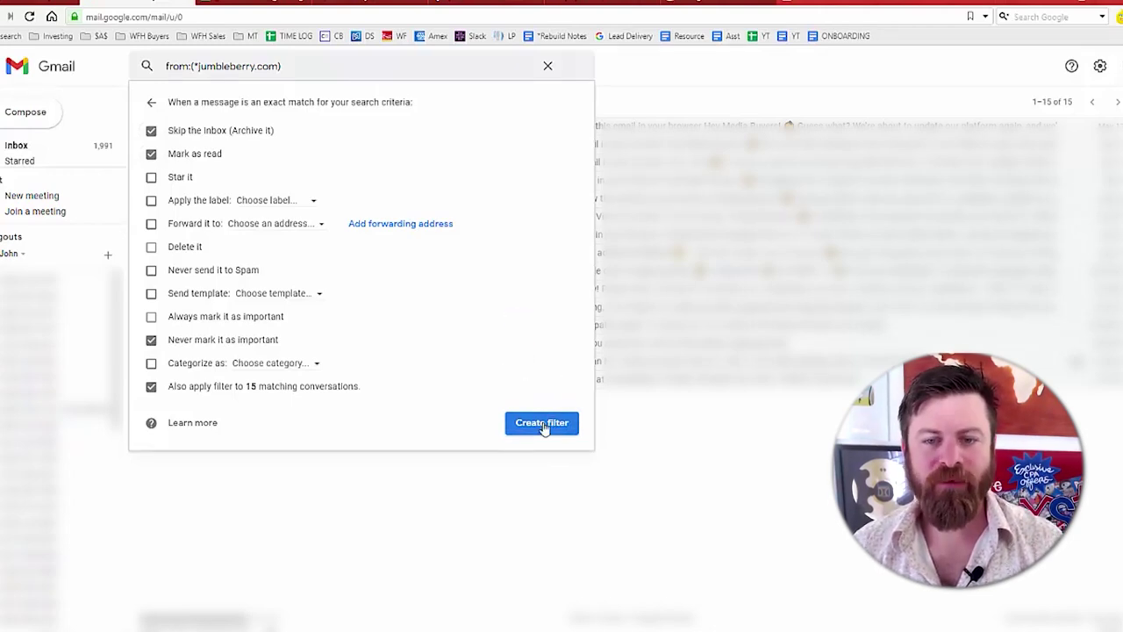
click(541, 423)
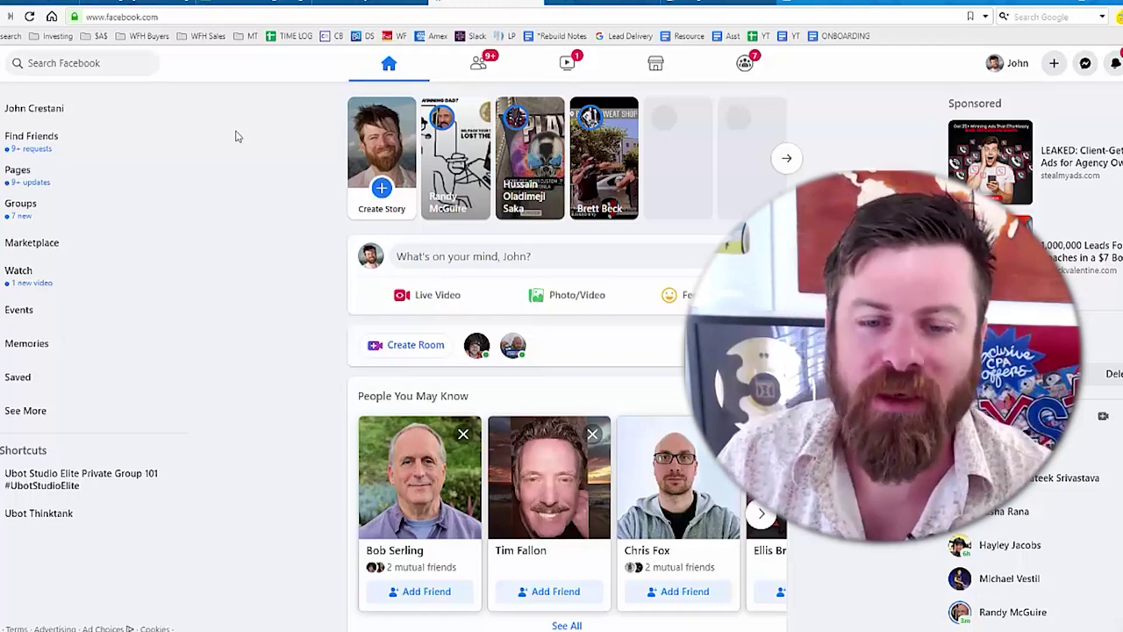
- Browse the Facebook feed's sponsored posts, then switch to Instagram
scroll(236, 135, down, 4)
scroll(236, 135, up, 4)
scroll(567, 350, down, 5)
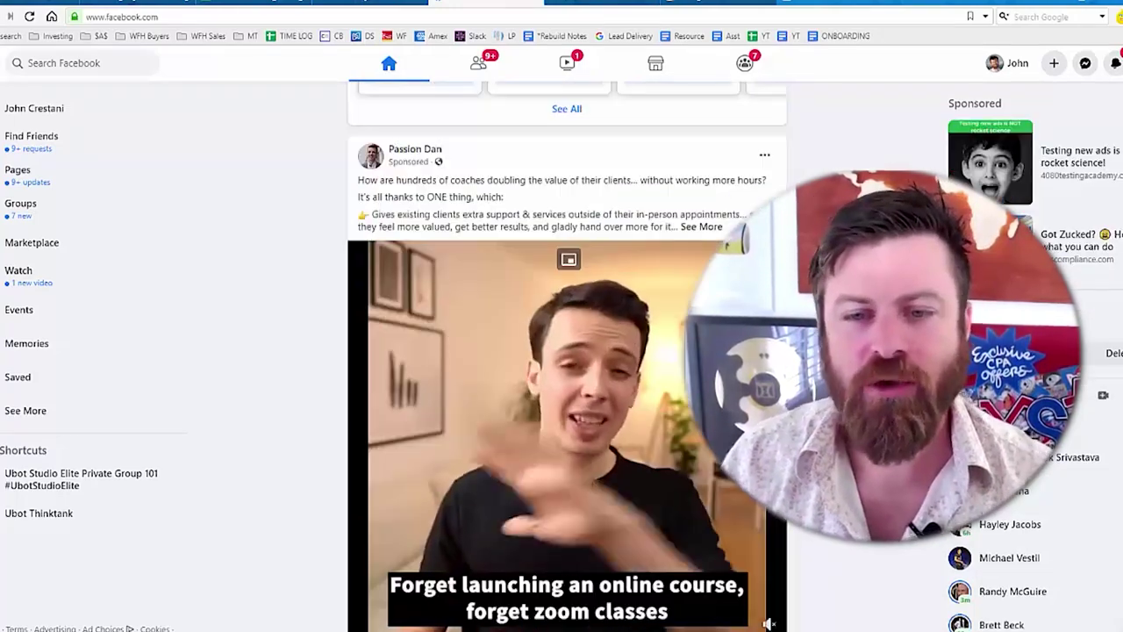
scroll(567, 351, up, 5)
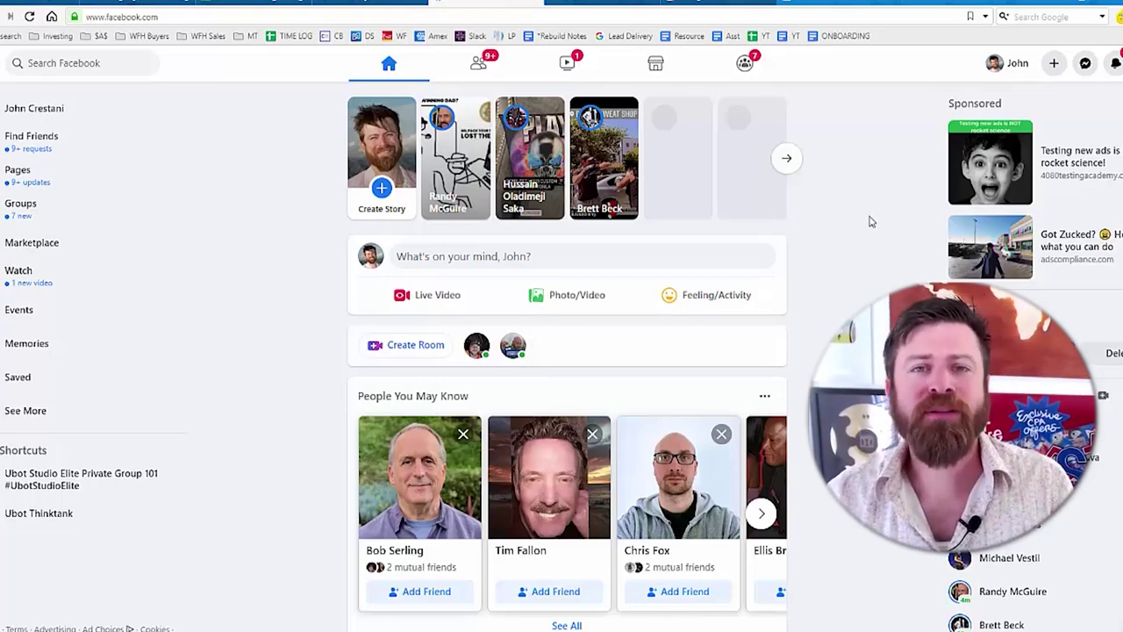
click(716, 8)
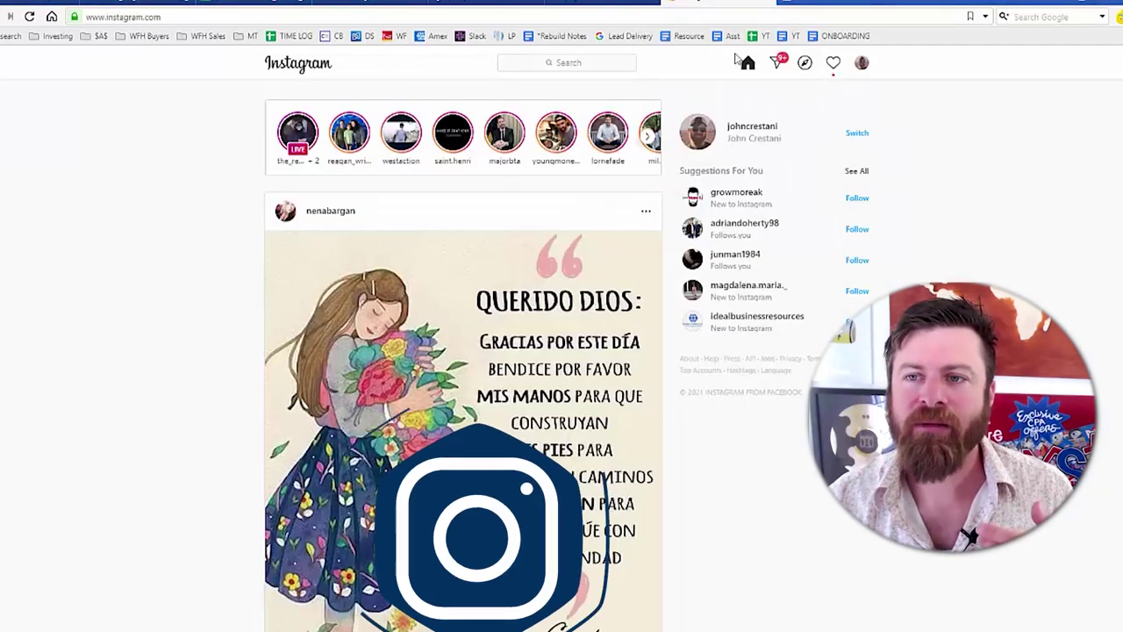
- Open your Instagram profile, scroll its post grid, then return to the Facebook feed
click(860, 63)
click(837, 92)
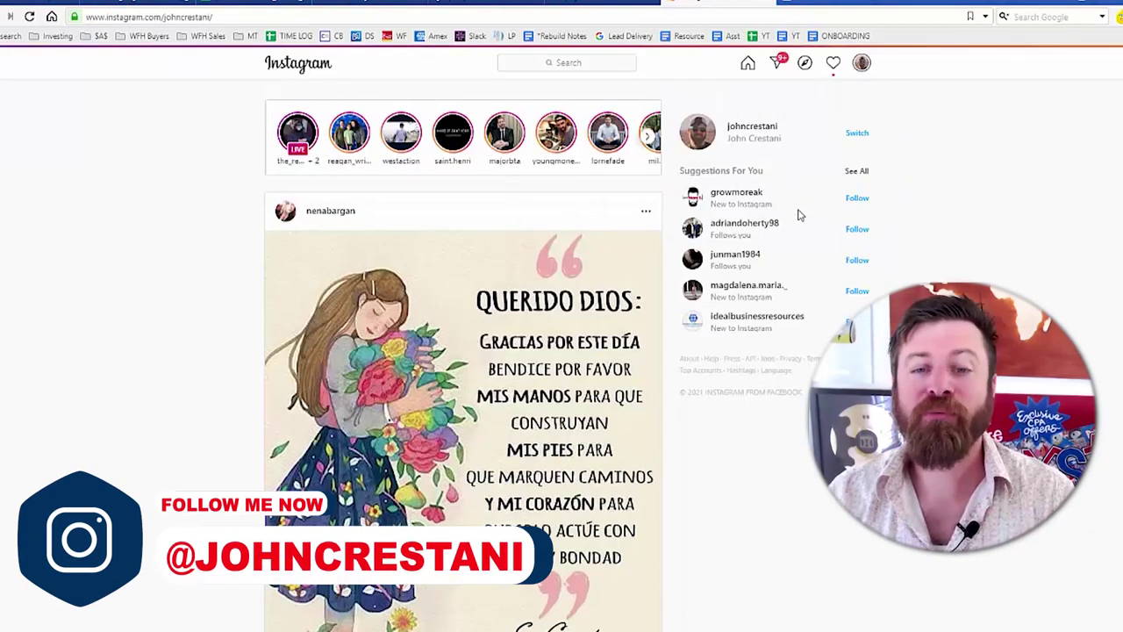
scroll(462, 390, down, 1)
scroll(462, 390, down, 2)
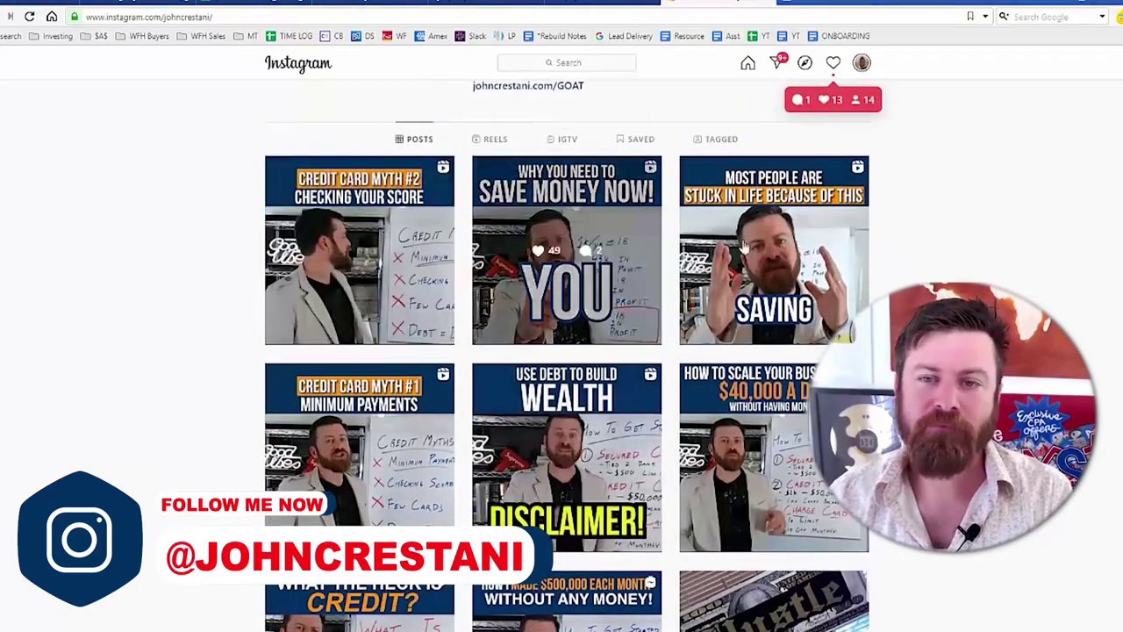
scroll(298, 465, down, 3)
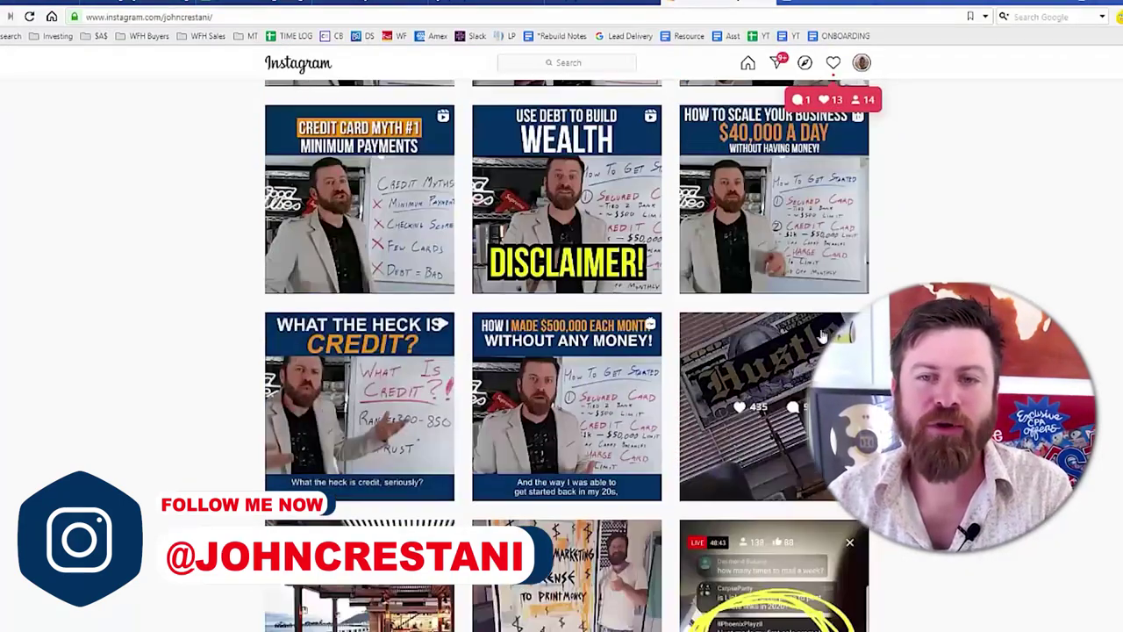
scroll(544, 228, up, 6)
scroll(608, 363, down, 3)
scroll(608, 362, up, 1)
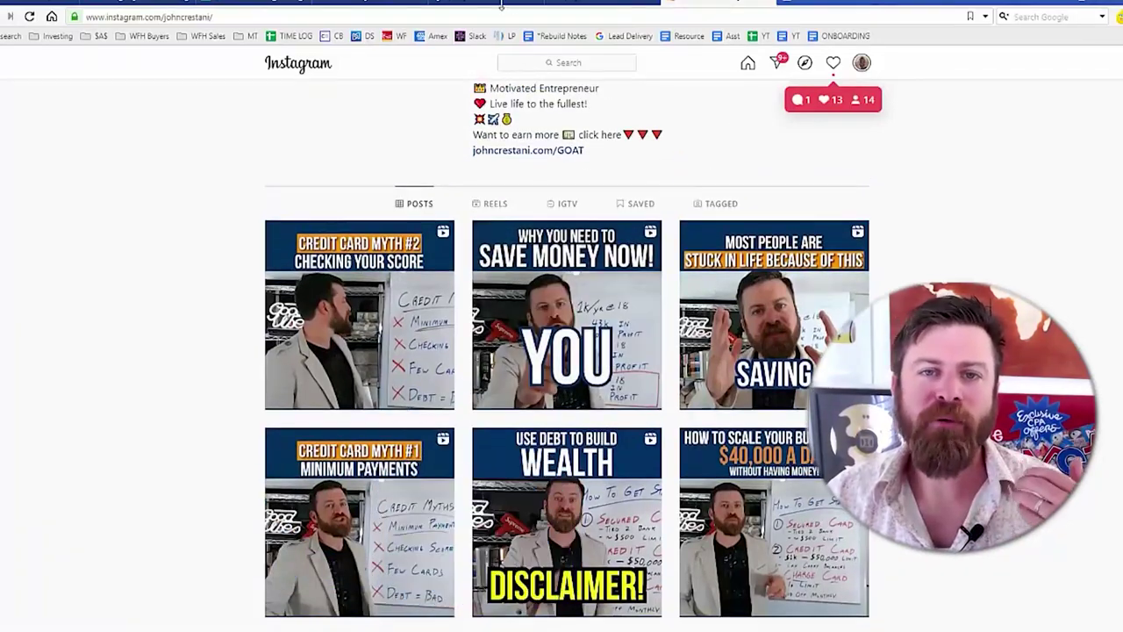
click(501, 5)
scroll(745, 293, down, 15)
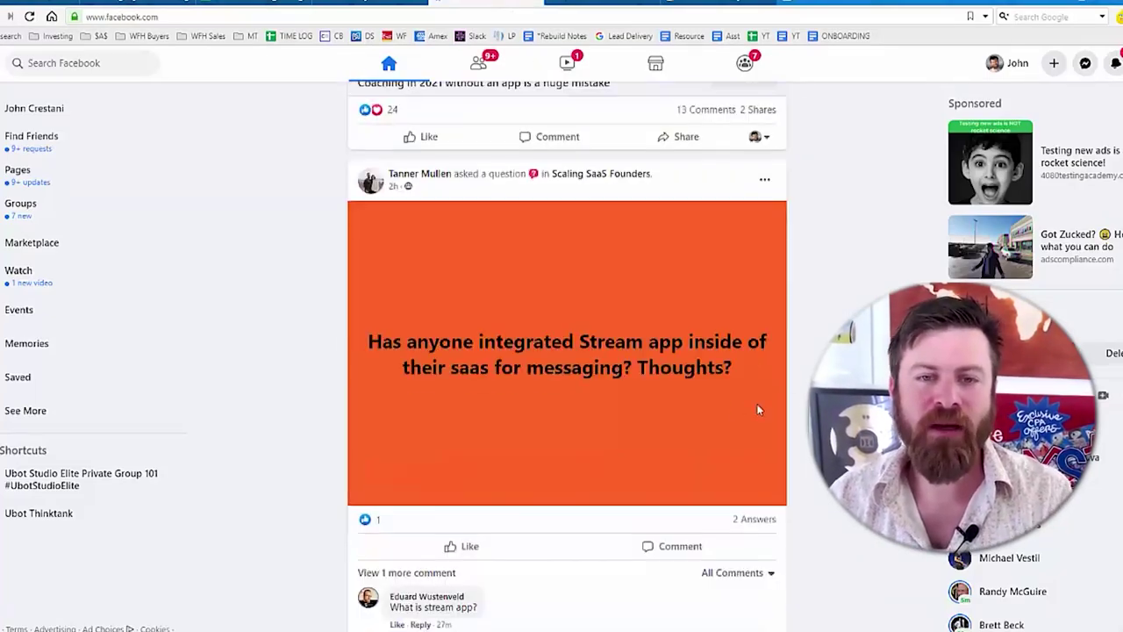
- Hide all posts from the Stream app question's author and hide the coaching-app video ad
scroll(766, 311, up, 2)
click(764, 373)
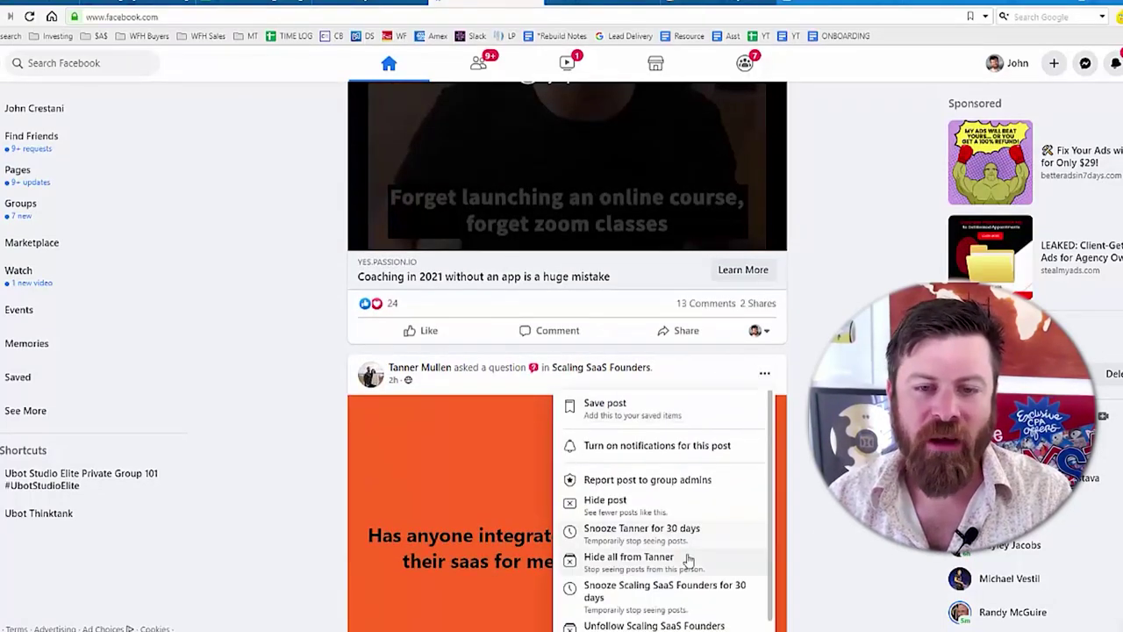
click(623, 557)
scroll(750, 226, down, 7)
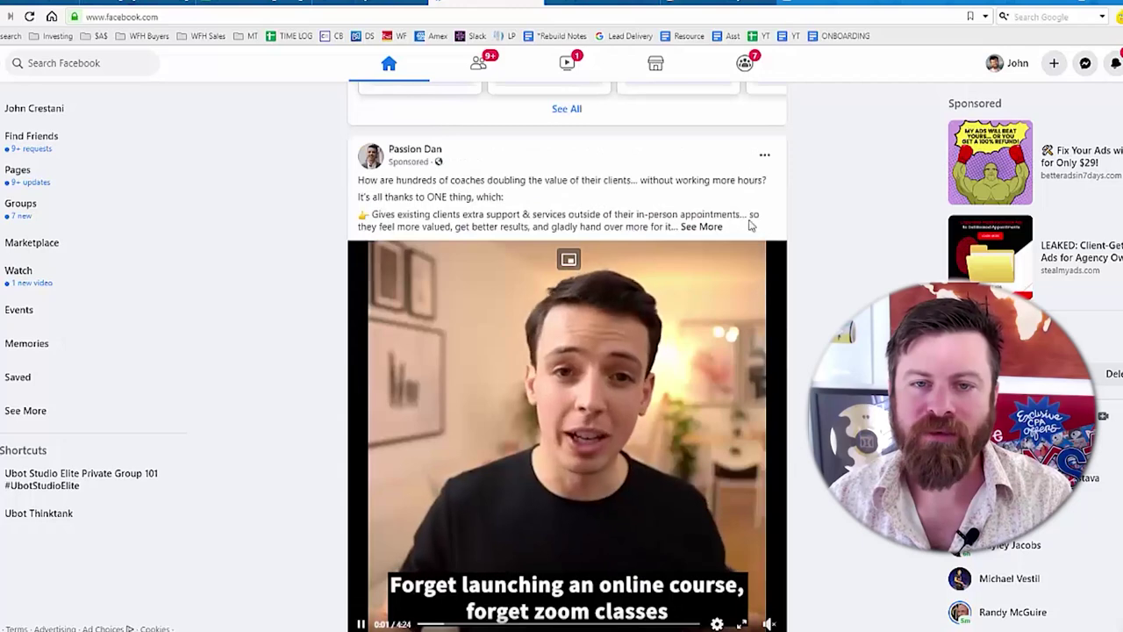
click(764, 155)
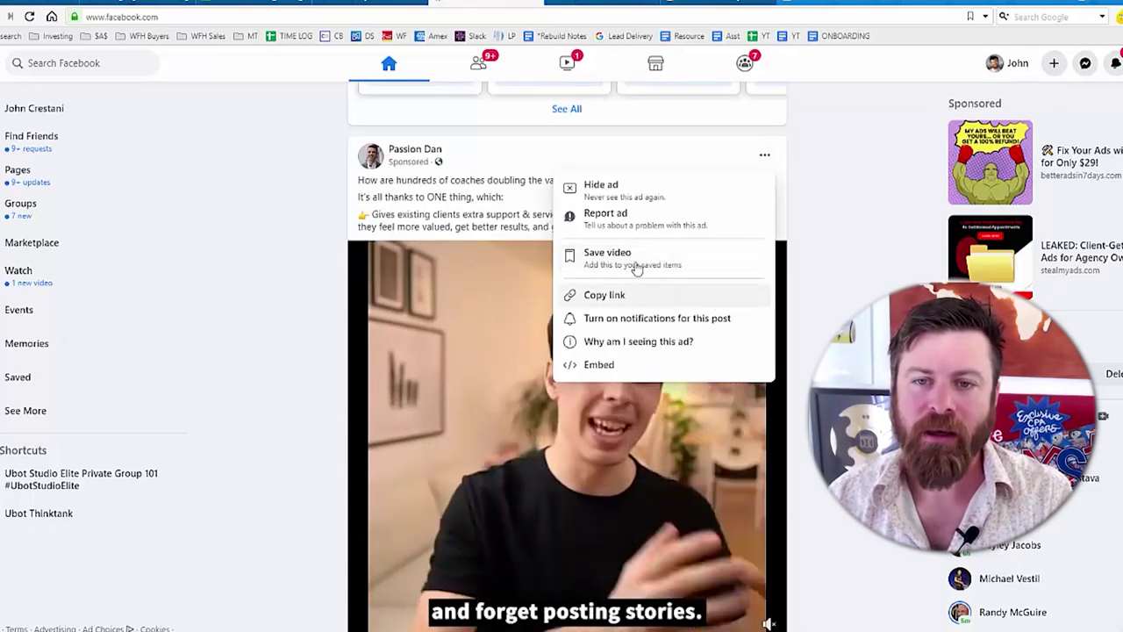
click(644, 188)
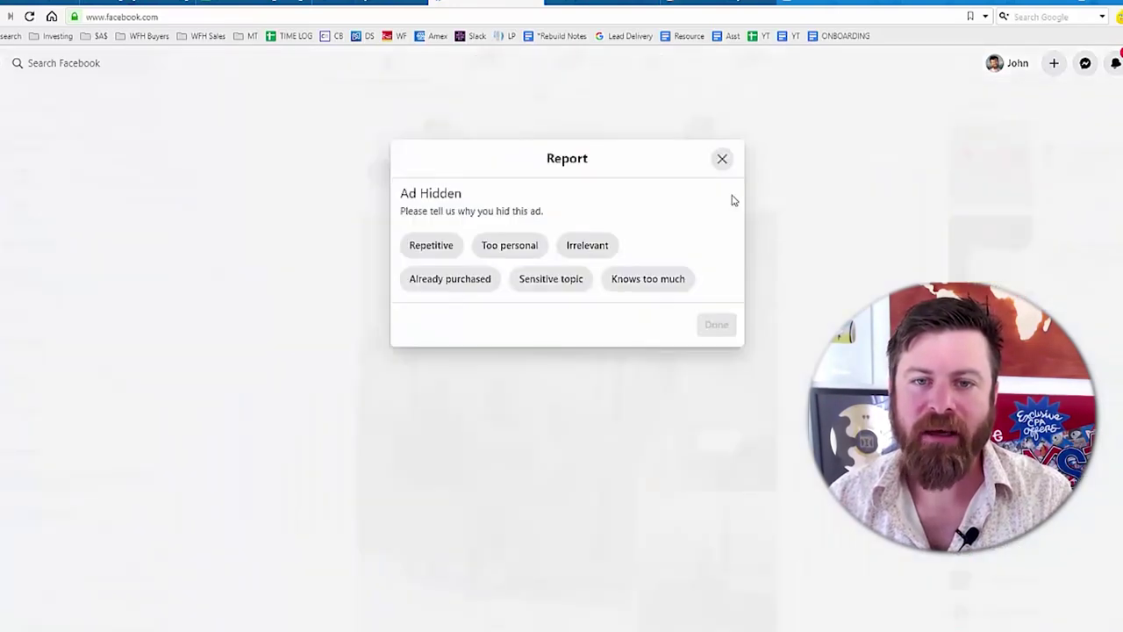
click(724, 162)
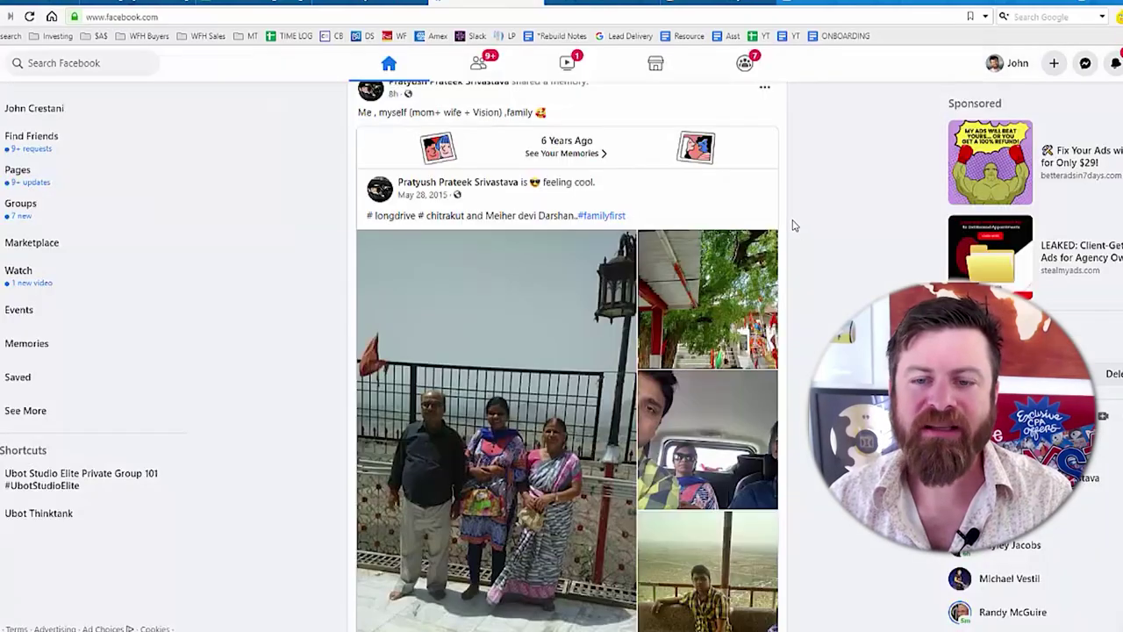
- Hide the Mastermind group question post and the ad about buying businesses
scroll(793, 226, down, 10)
scroll(781, 281, up, 3)
click(764, 253)
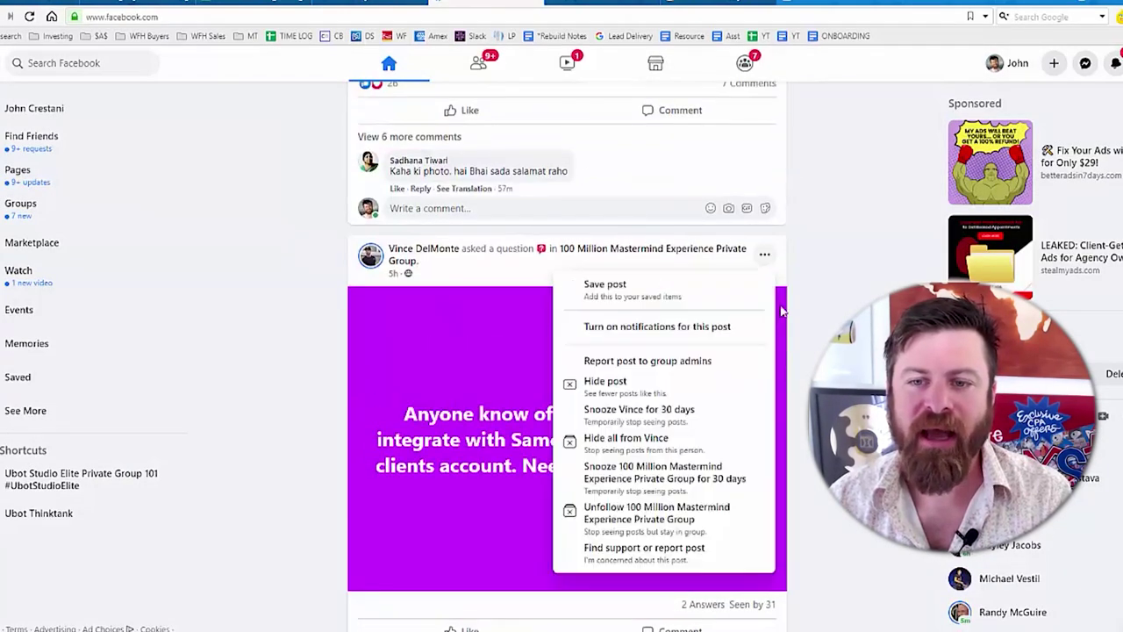
click(665, 384)
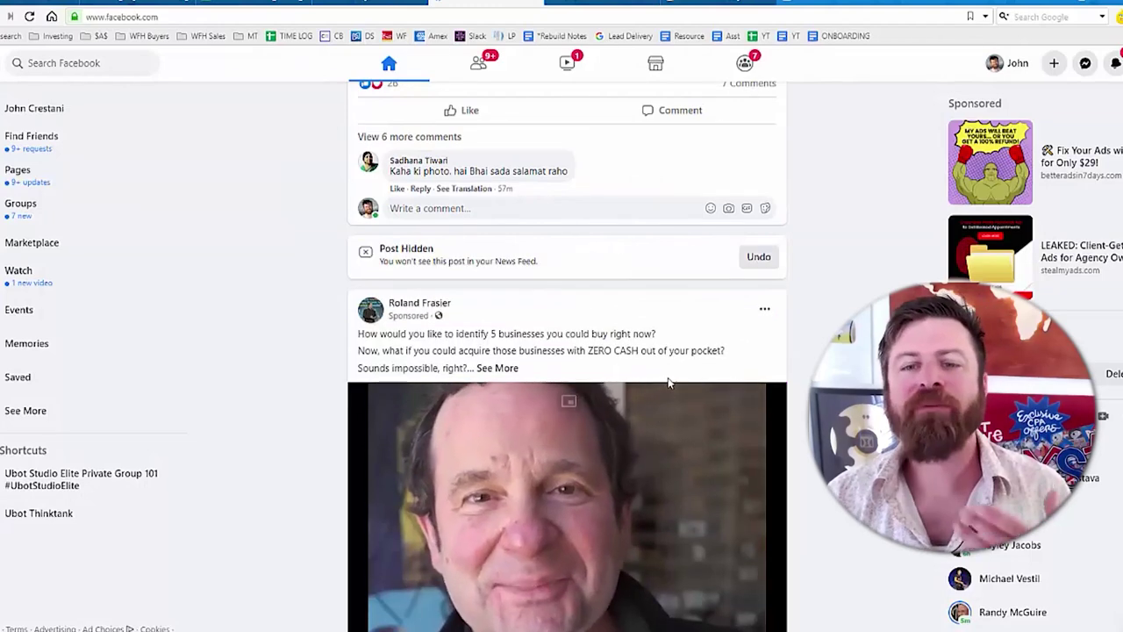
click(761, 309)
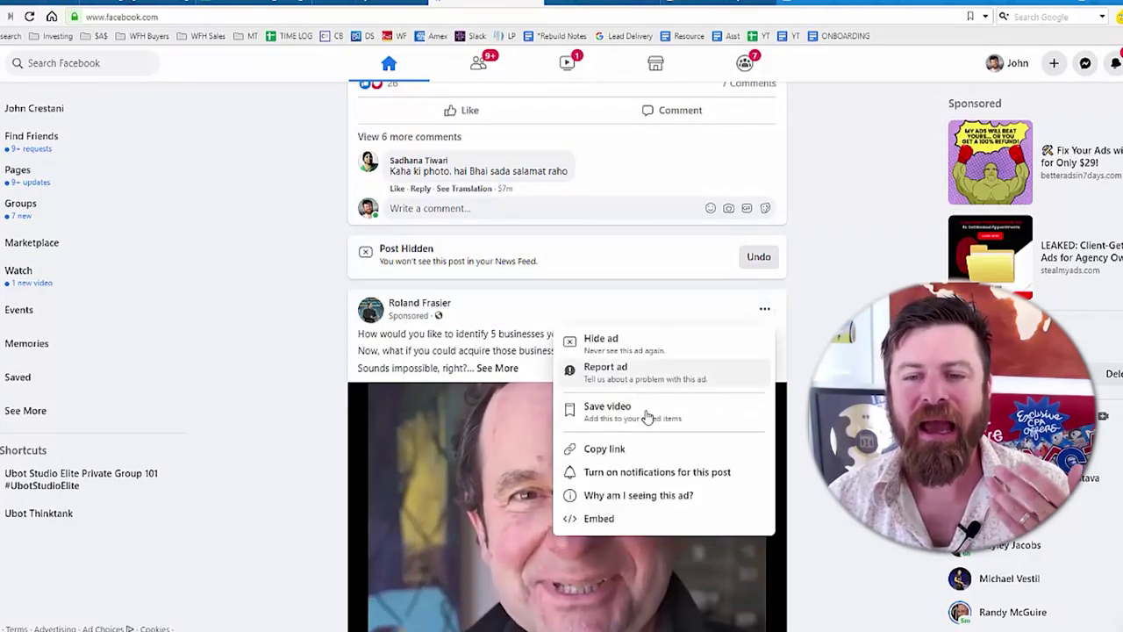
click(621, 349)
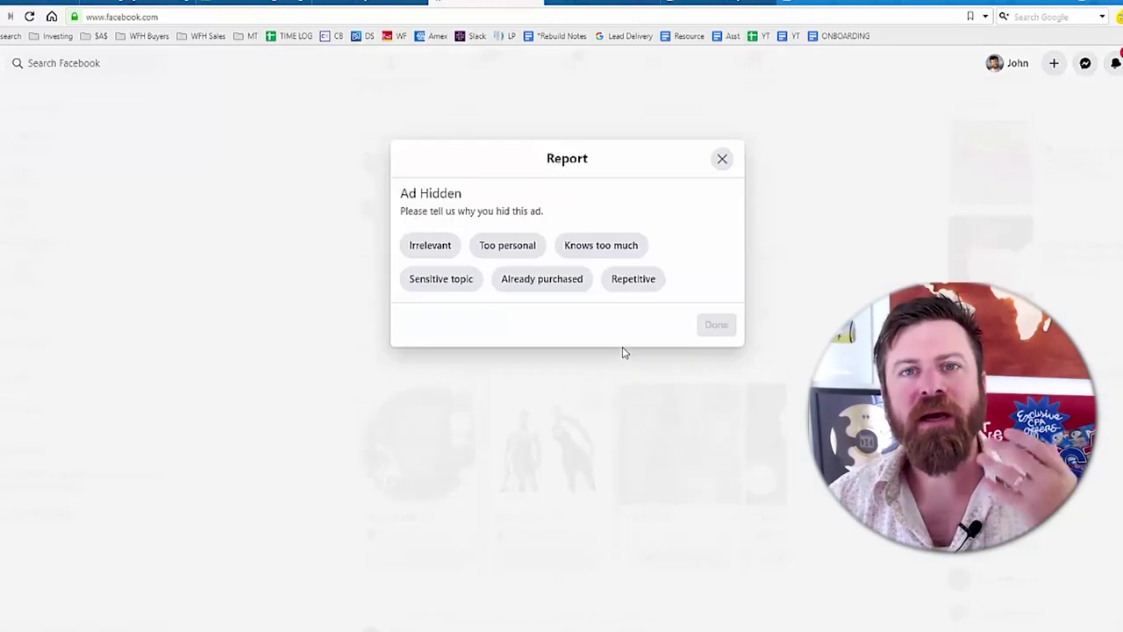
click(721, 159)
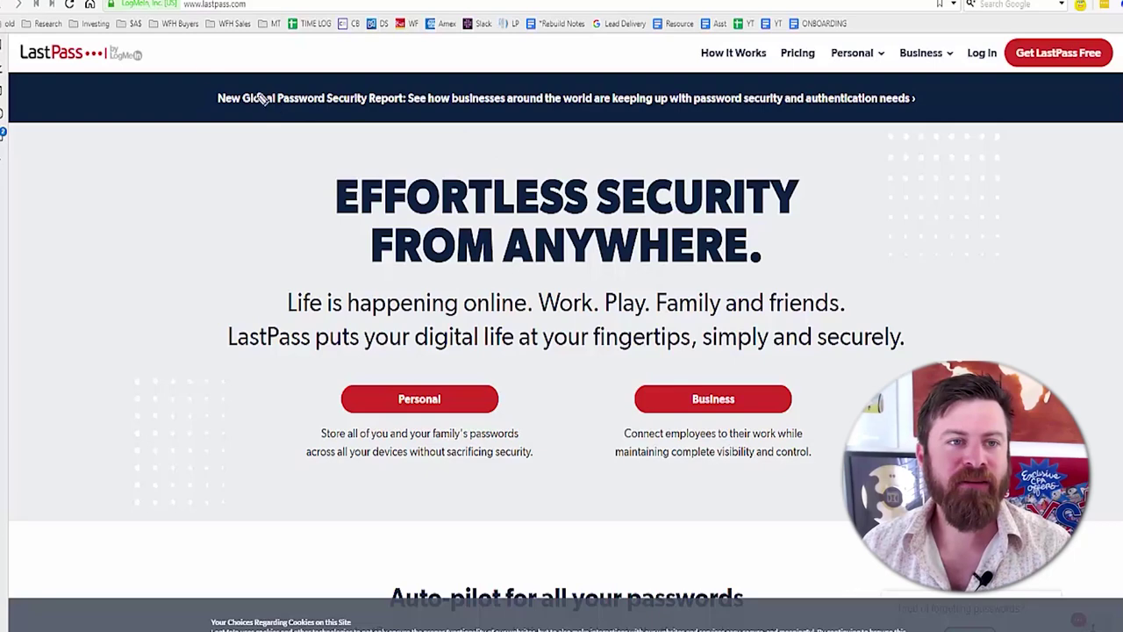
mouse_move(181, 37)
mouse_down()
mouse_move(124, 30)
mouse_move(7, 53)
mouse_move(181, 110)
mouse_move(171, 42)
mouse_up()
mouse_move(155, 415)
mouse_down()
mouse_move(90, 112)
mouse_move(122, 166)
mouse_move(79, 176)
mouse_move(100, 146)
mouse_up()
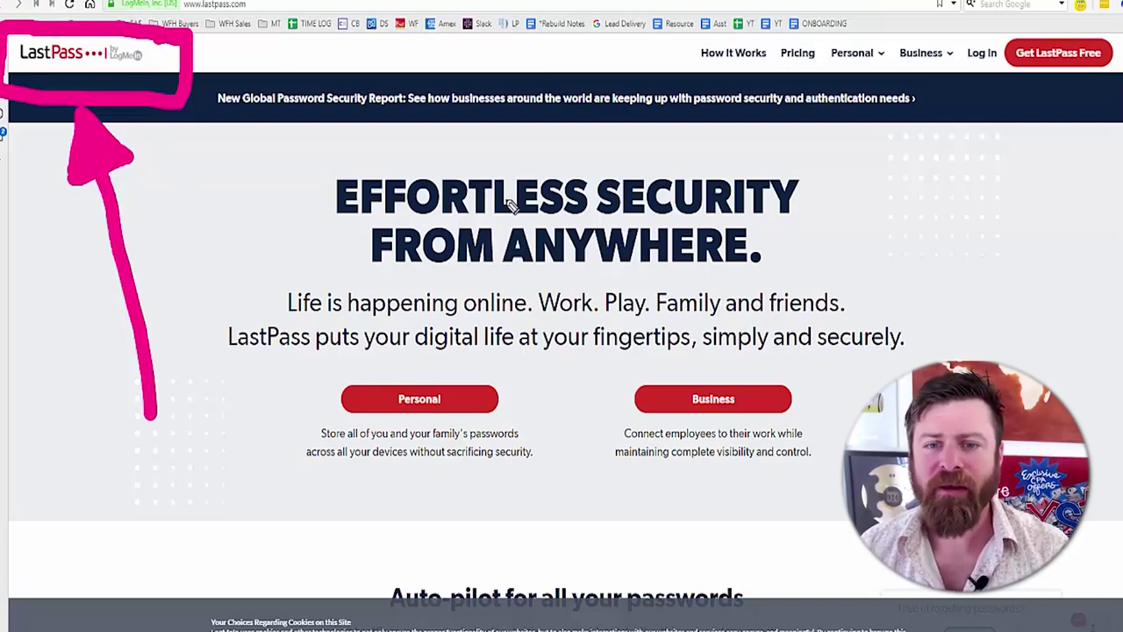
mouse_move(955, 22)
mouse_down()
mouse_move(963, 87)
mouse_move(1119, 79)
mouse_move(1027, 17)
mouse_move(935, 39)
mouse_up()
mouse_move(982, 355)
mouse_down()
mouse_move(996, 112)
mouse_move(1006, 150)
mouse_move(1009, 114)
mouse_move(970, 154)
mouse_up()
mouse_move(854, 370)
mouse_down()
mouse_move(344, 335)
mouse_move(251, 509)
mouse_move(860, 379)
mouse_move(519, 351)
mouse_up()
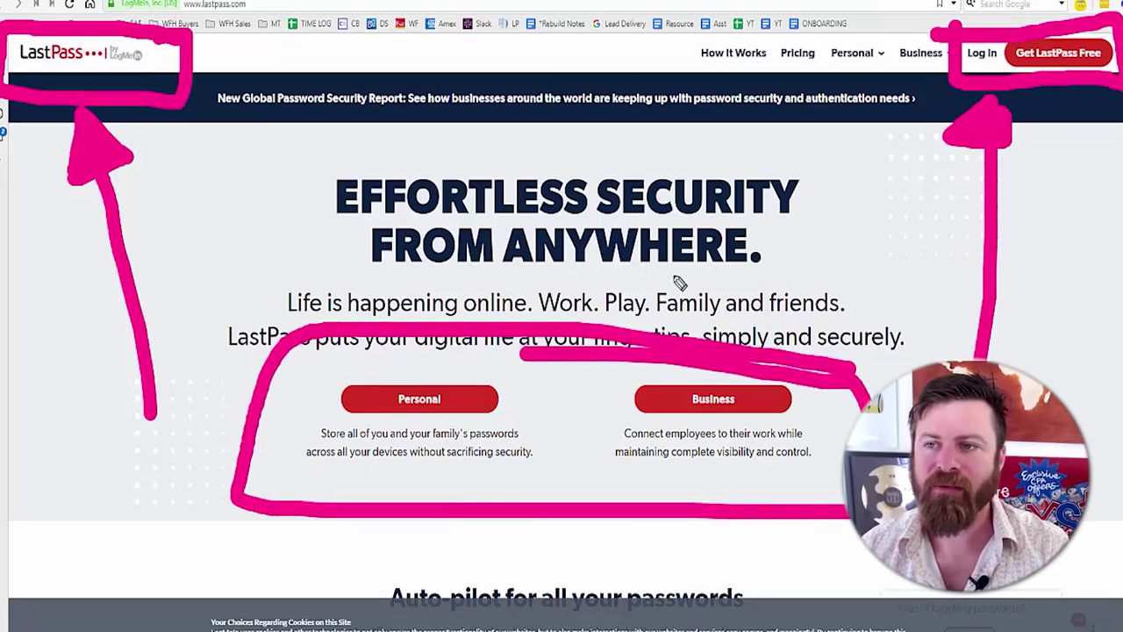
key(Escape)
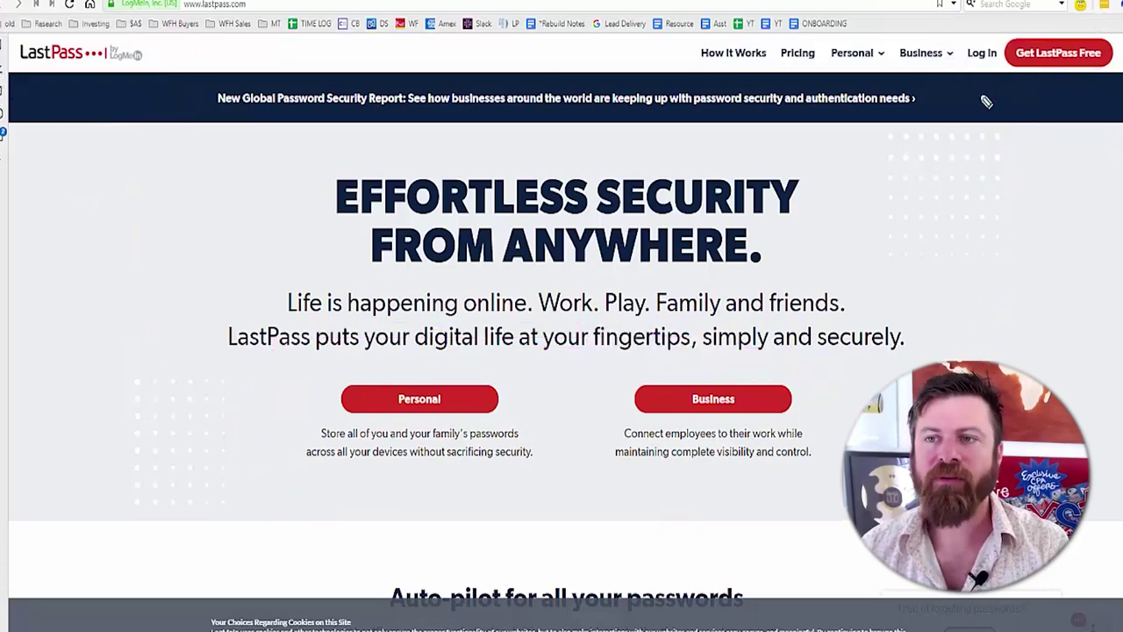
- Open LastPass Pricing and read the Free ($0) and Premium plan descriptions
click(796, 52)
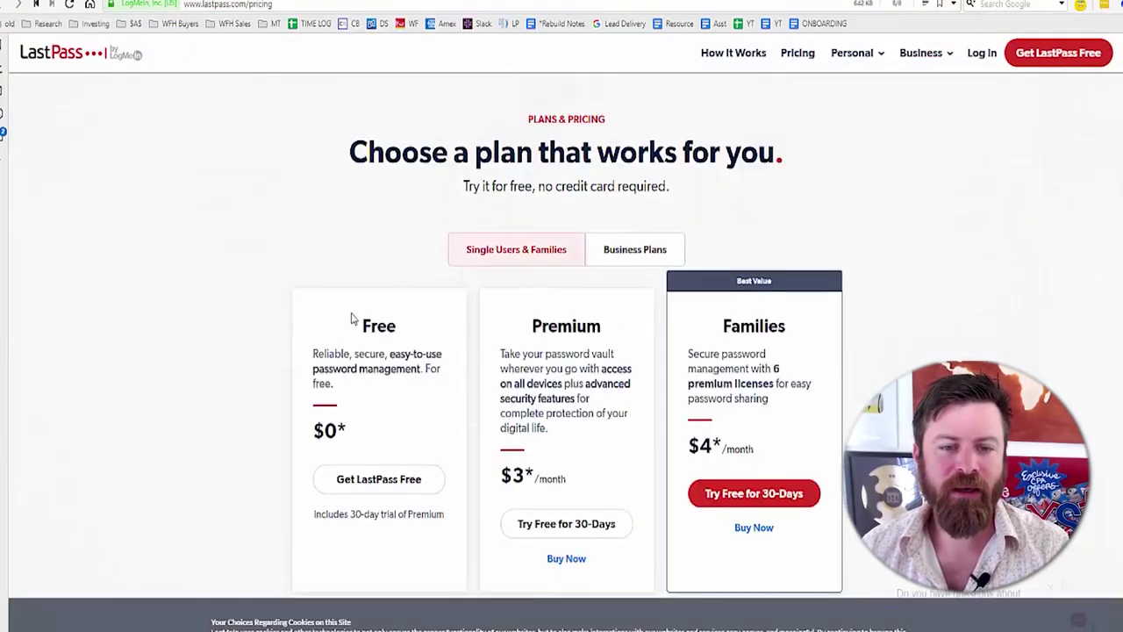
drag(351, 317, 444, 399)
click(423, 404)
drag(353, 322, 360, 394)
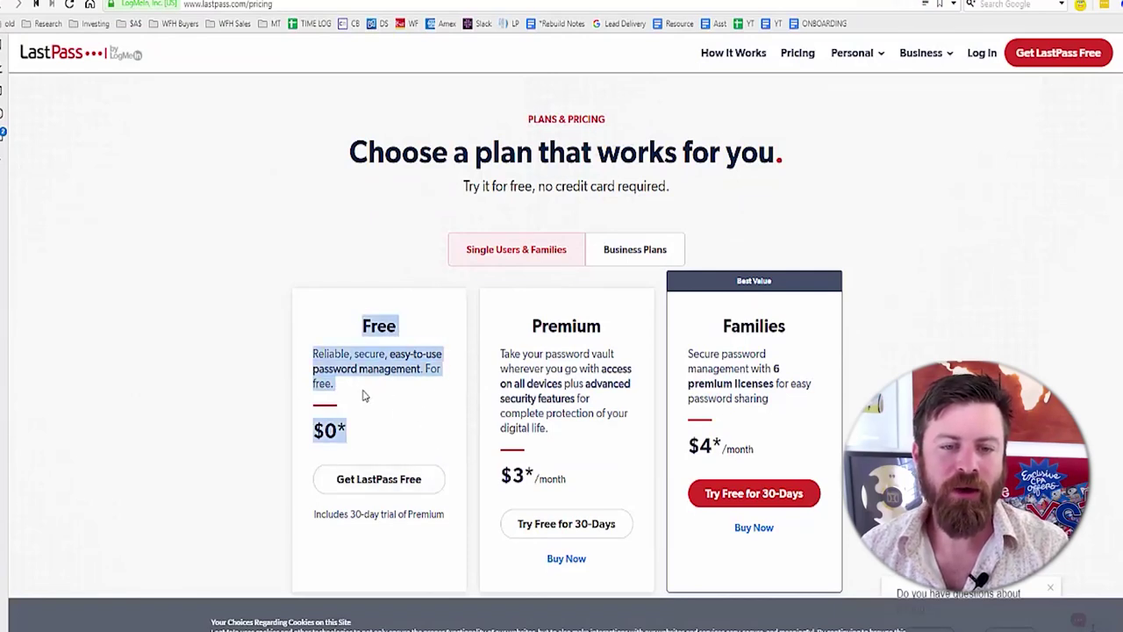
click(362, 397)
drag(524, 326, 543, 414)
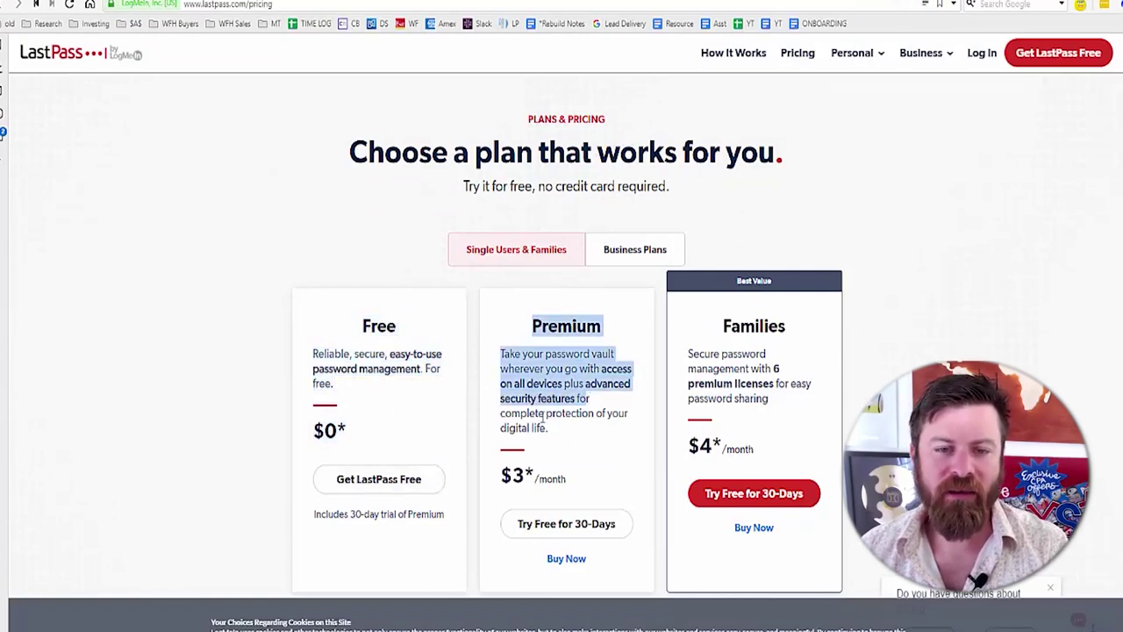
click(544, 414)
drag(554, 337, 584, 412)
click(558, 399)
drag(541, 322, 543, 430)
click(543, 430)
drag(381, 343, 399, 413)
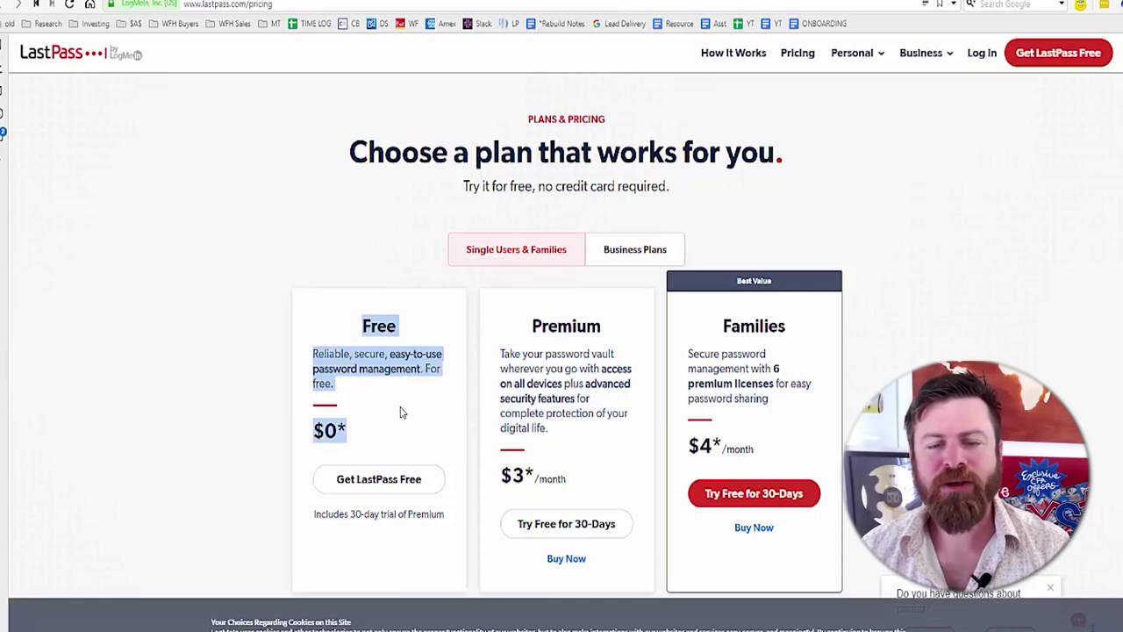